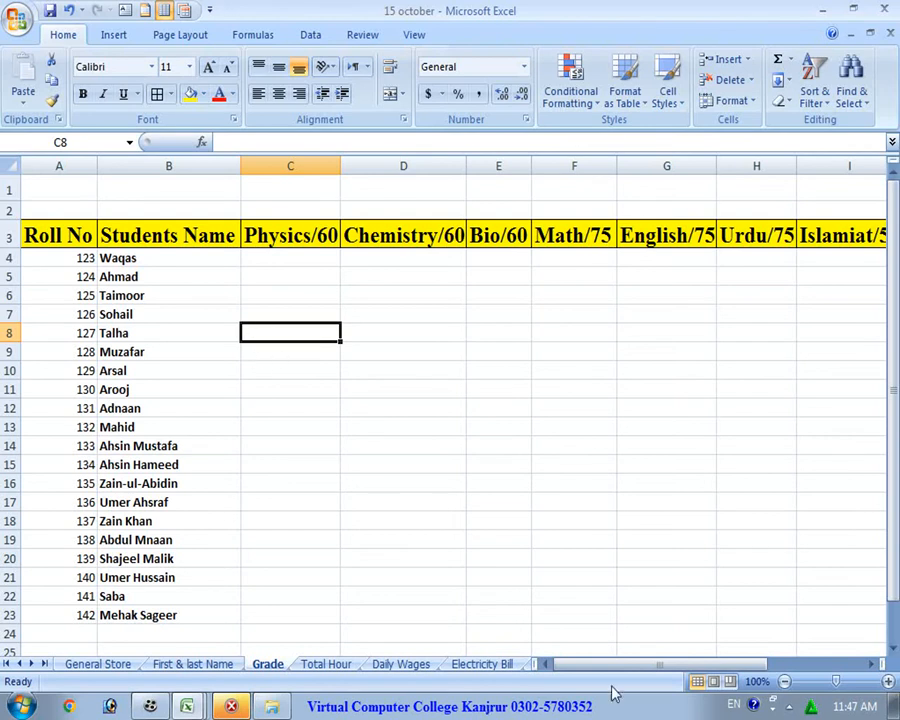
pyautogui.moveTo(647, 663); pyautogui.dragTo(534, 617)
pyautogui.moveTo(204, 185); pyautogui.dragTo(669, 213)
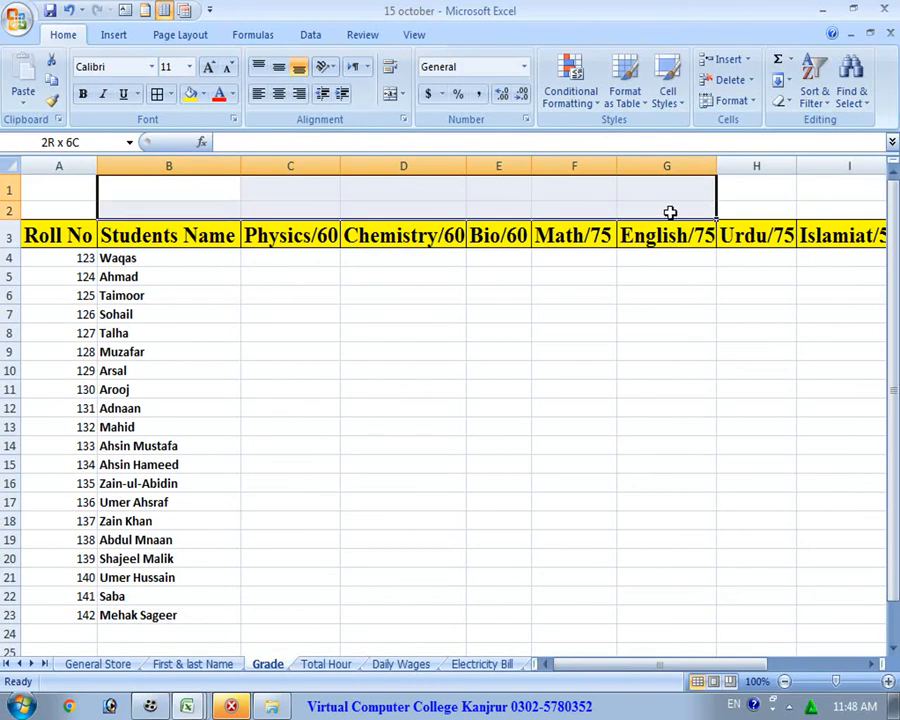
pyautogui.moveTo(669, 213); pyautogui.dragTo(668, 212)
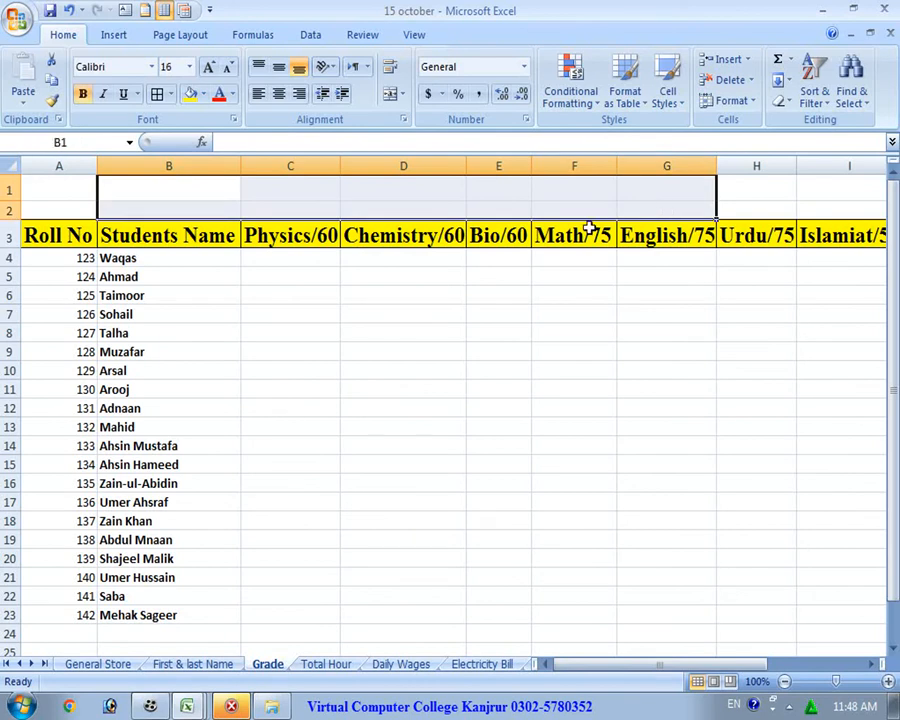
pyautogui.click(360, 382)
pyautogui.moveTo(172, 273); pyautogui.dragTo(150, 464)
pyautogui.moveTo(63, 272); pyautogui.dragTo(60, 427)
pyautogui.click(275, 296)
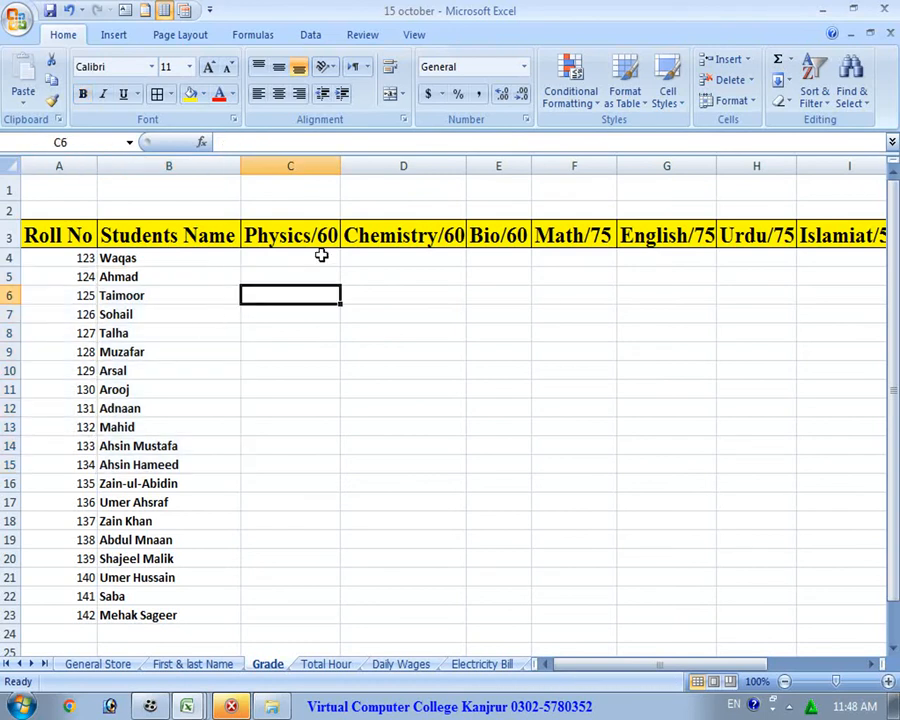
# Step: Enlarge the Grade sheet to 170% and examine the subject and marks headings across row 3
pyautogui.click(888, 681)
pyautogui.click(888, 681)
pyautogui.click(888, 681)
pyautogui.click(888, 681)
pyautogui.click(888, 681)
pyautogui.click(888, 681)
pyautogui.click(888, 681)
pyautogui.scroll(2, 657, 541)
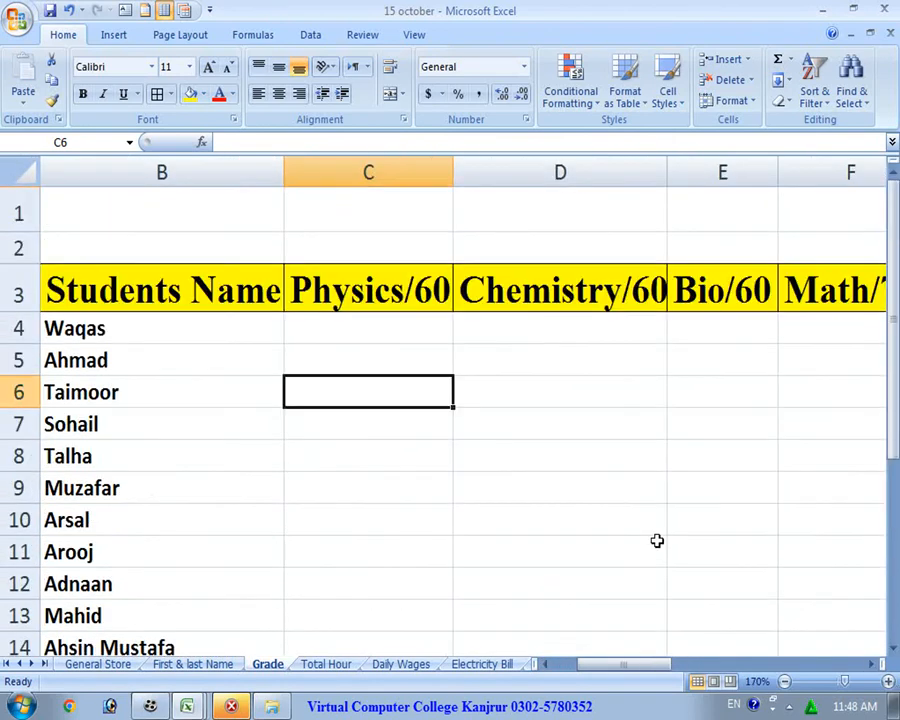
pyautogui.click(446, 370)
pyautogui.click(536, 318)
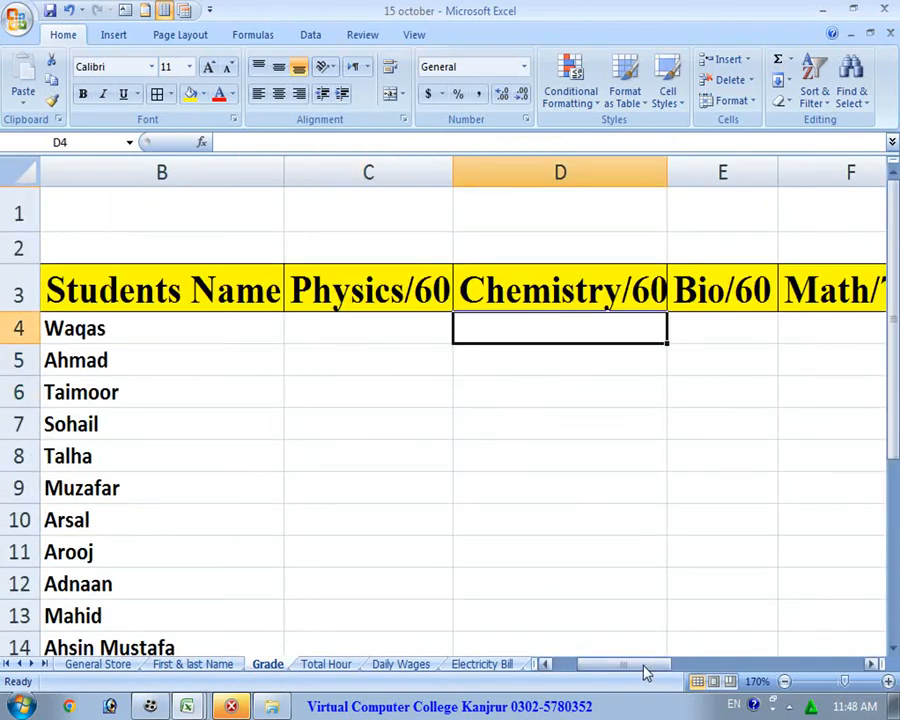
pyautogui.moveTo(640, 668); pyautogui.dragTo(675, 672)
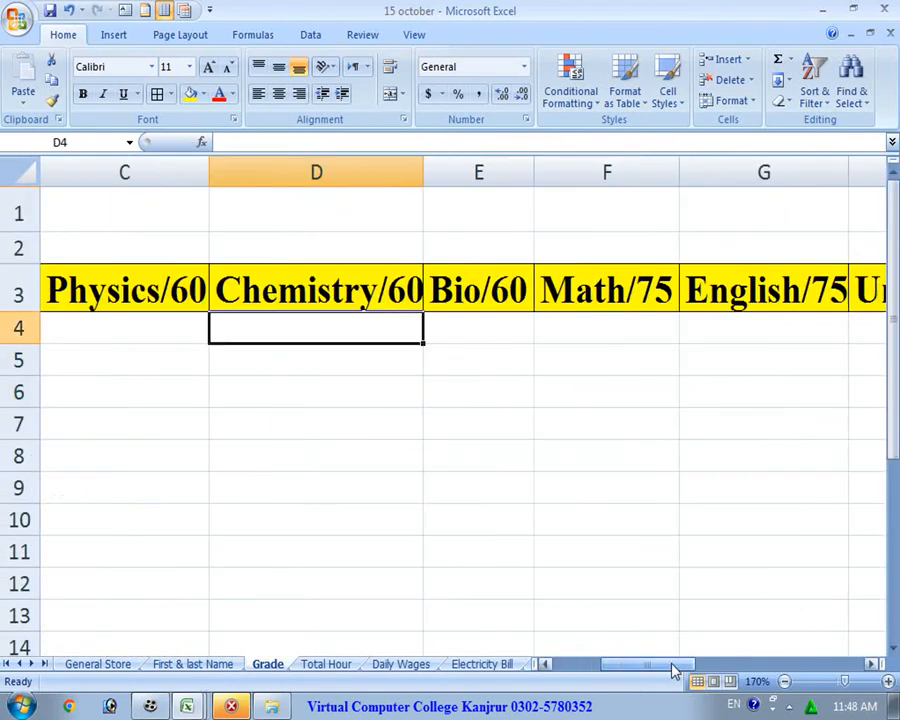
pyautogui.click(873, 665)
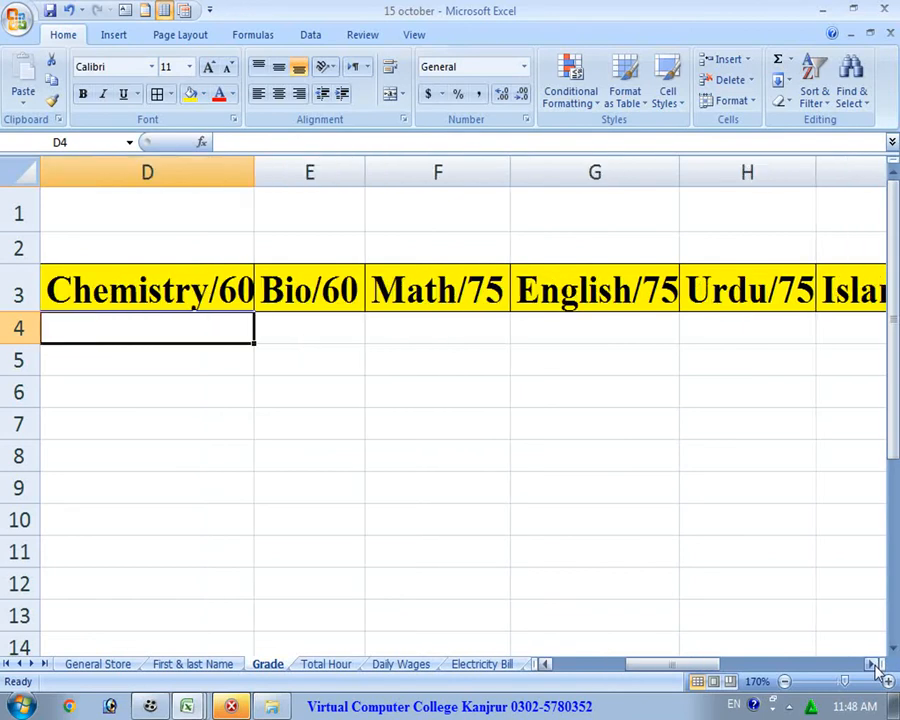
pyautogui.click(873, 665)
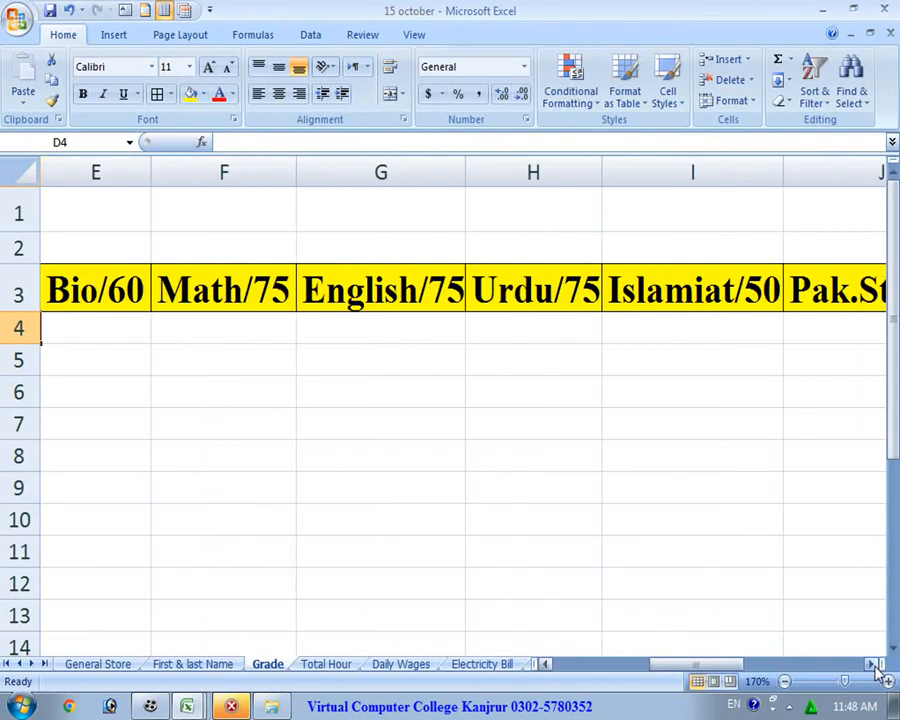
pyautogui.click(871, 665)
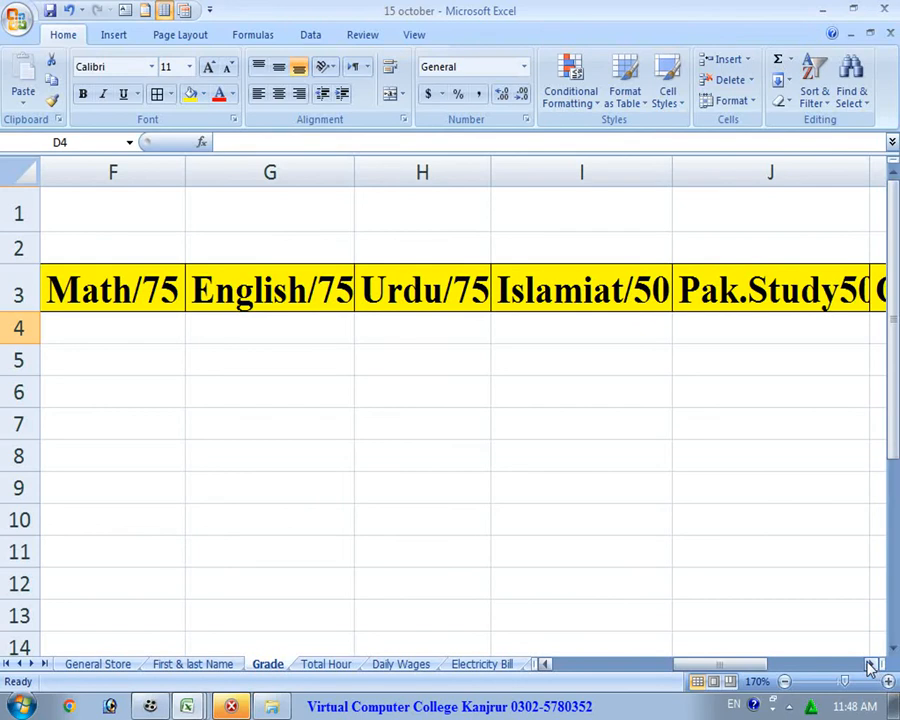
pyautogui.click(871, 665)
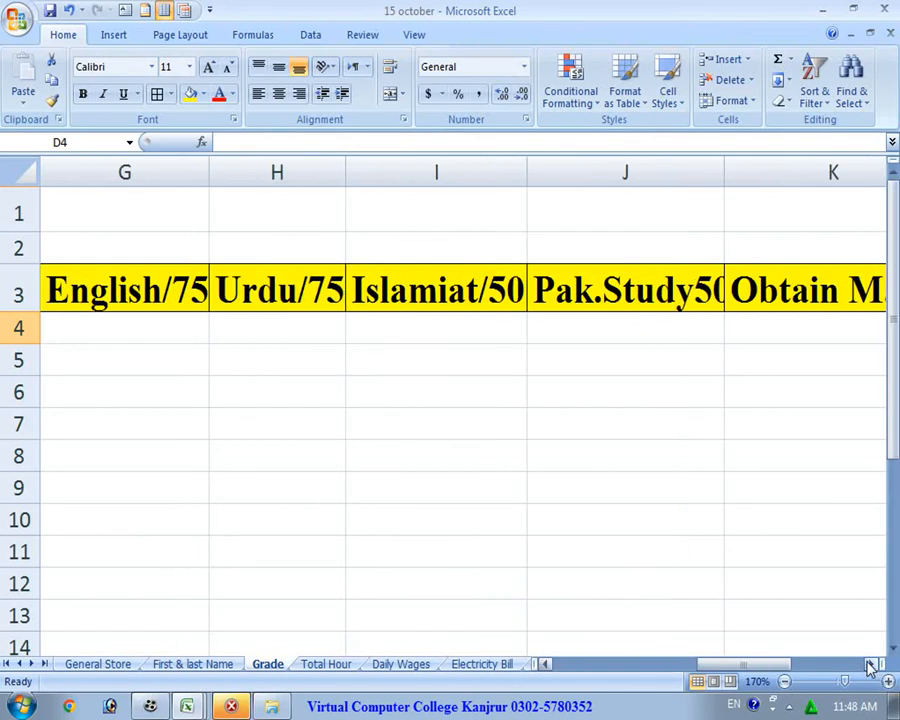
pyautogui.click(871, 665)
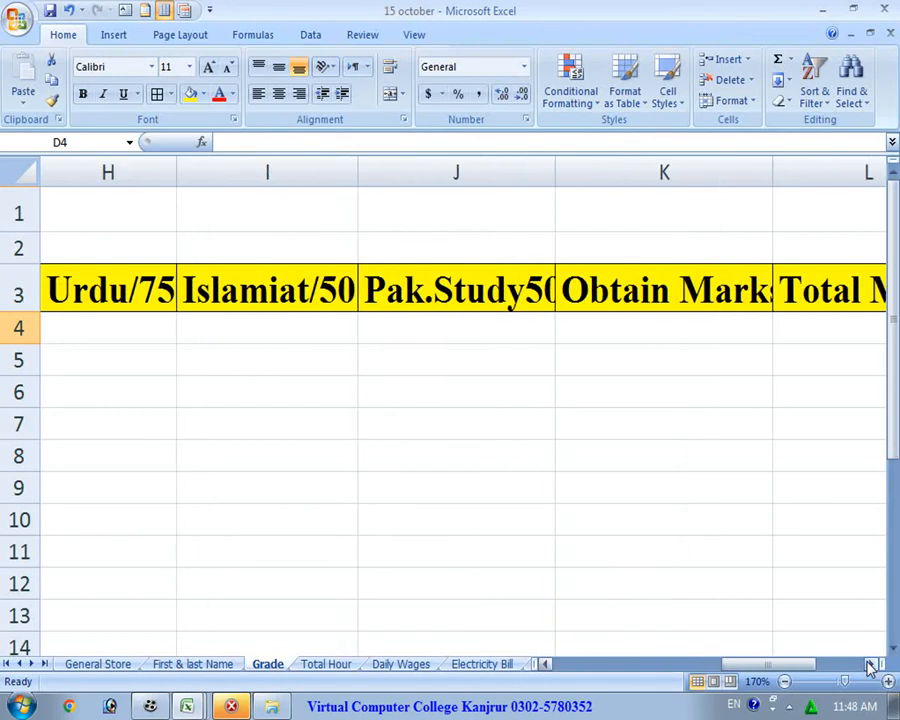
# Step: Widen the Pak.Study50 column J and the Grade column M so their headings fit
pyautogui.doubleClick(555, 171)
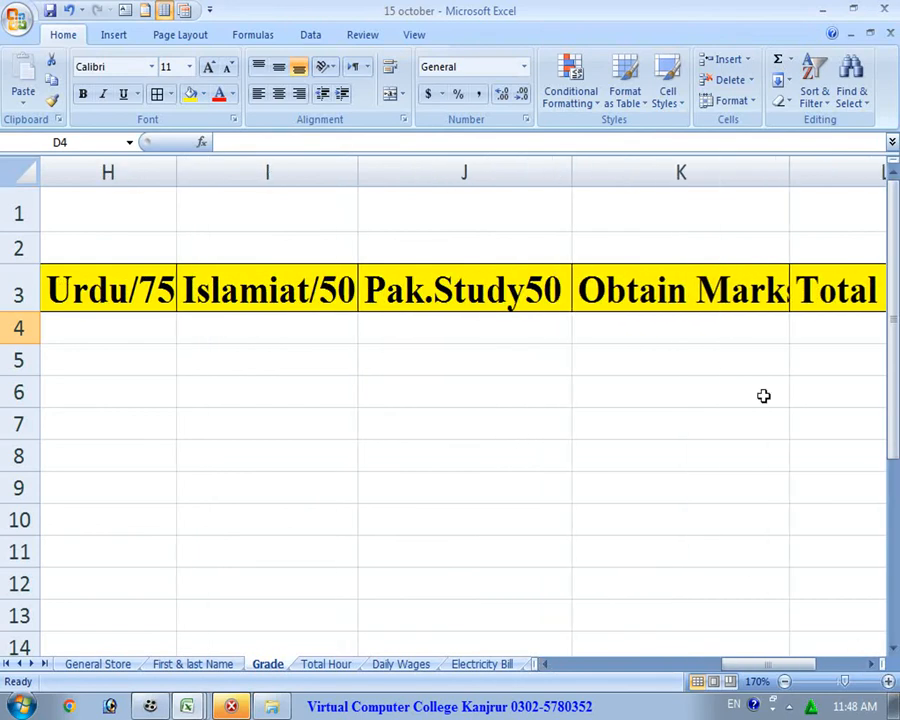
pyautogui.click(873, 666)
pyautogui.click(873, 666)
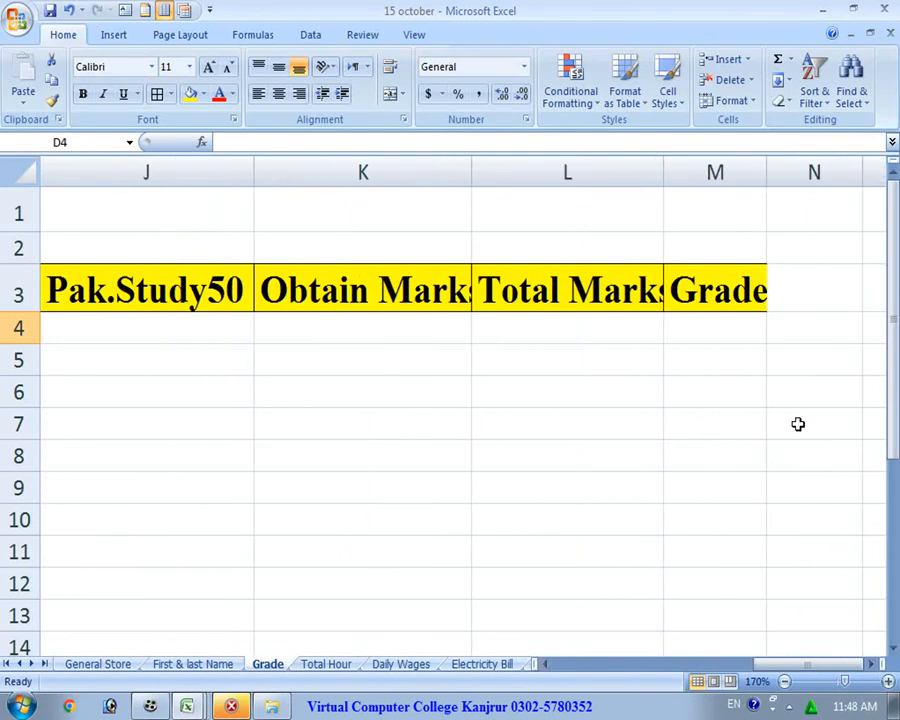
pyautogui.moveTo(760, 171); pyautogui.dragTo(784, 388)
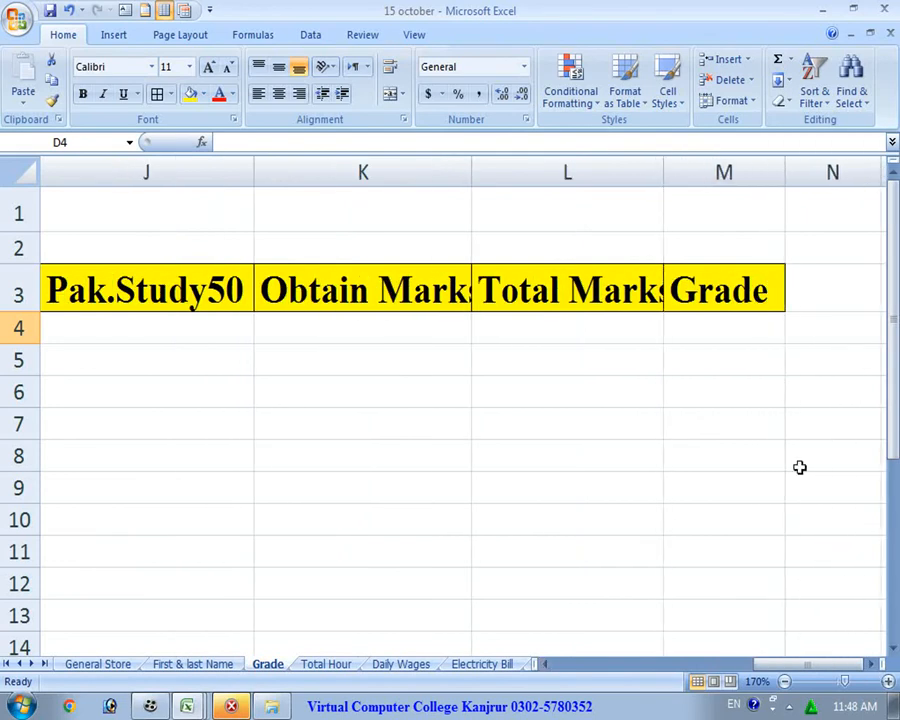
# Step: Enter the Physics marks 52, 35, 24, 41 and 56 in cells C4 to C8
pyautogui.moveTo(785, 664); pyautogui.dragTo(613, 663)
pyautogui.click(511, 462)
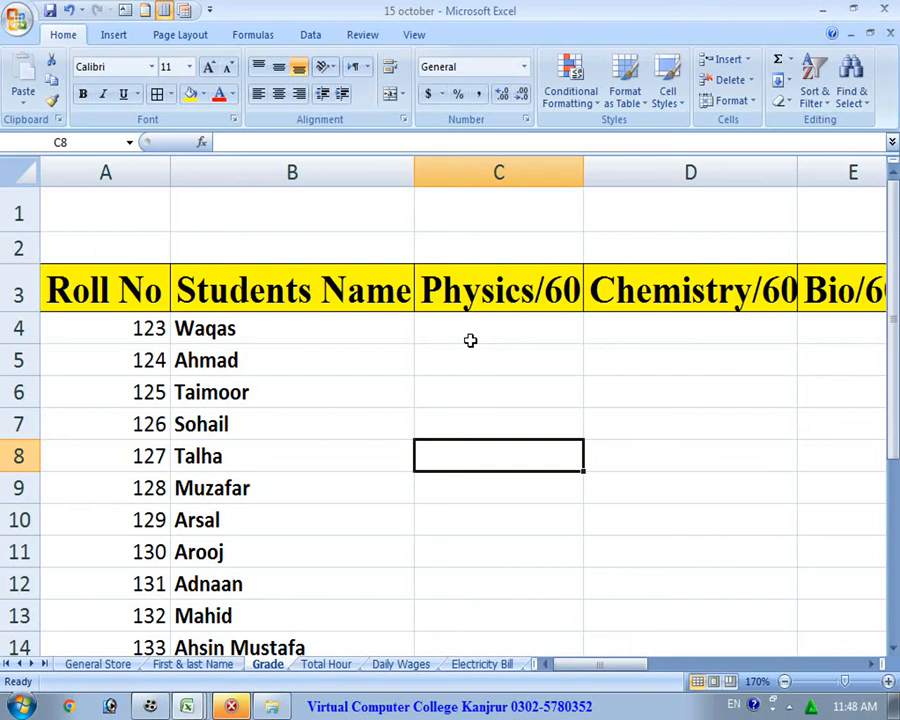
pyautogui.click(473, 335)
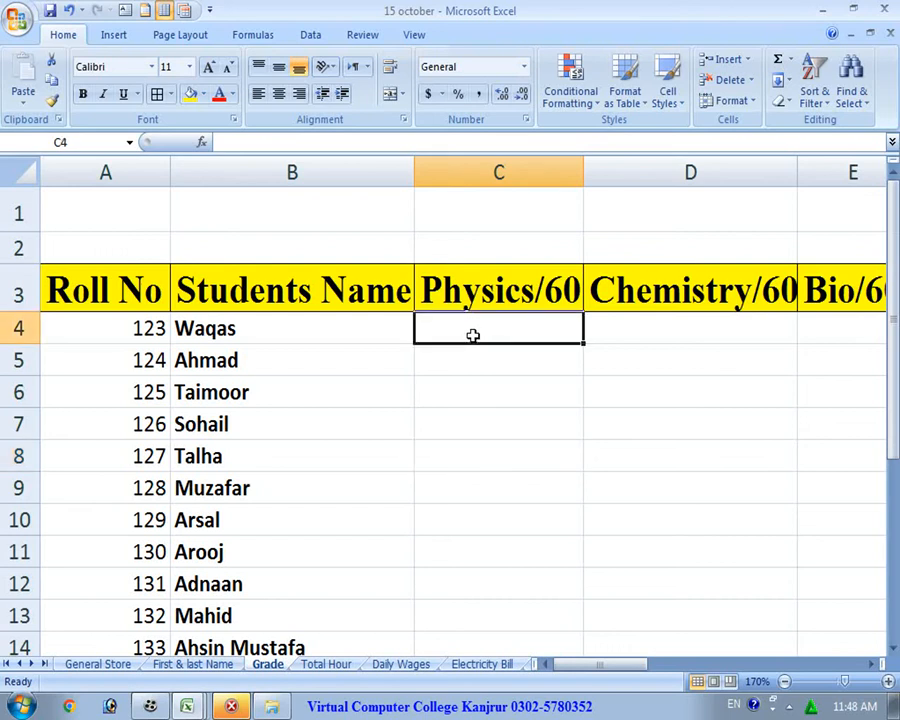
pyautogui.write('52')
pyautogui.press('Return')
pyautogui.write('35')
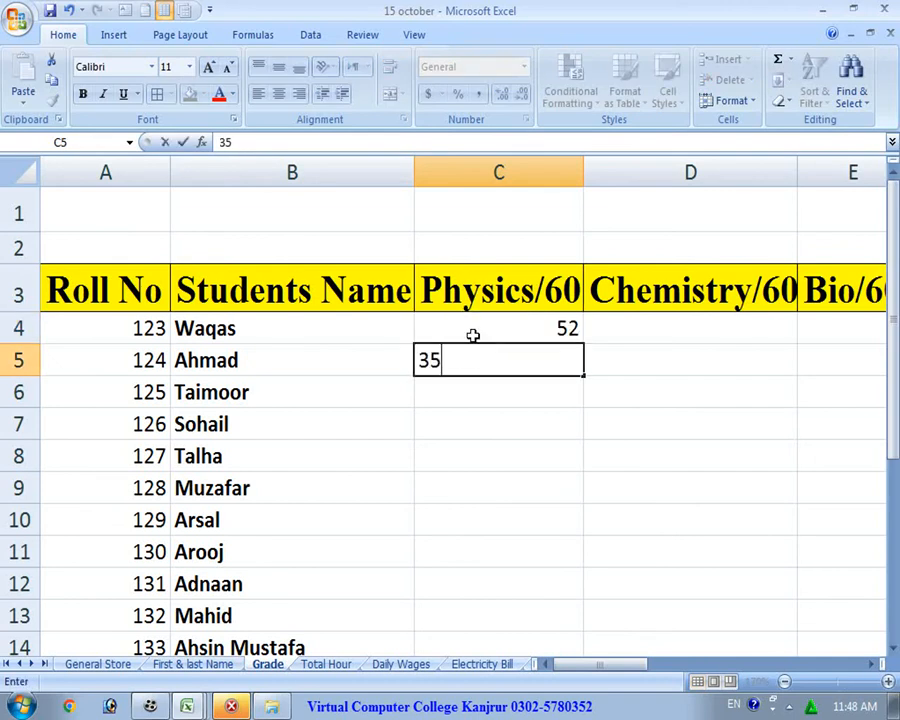
pyautogui.press('Return')
pyautogui.write('24')
pyautogui.press('Return')
pyautogui.write('41')
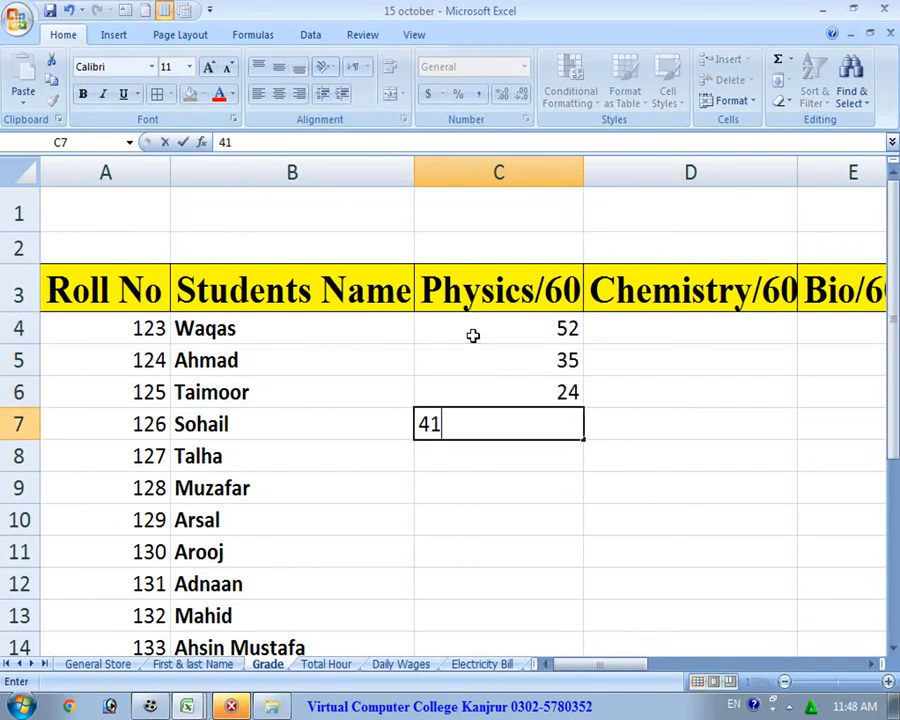
pyautogui.press('Return')
pyautogui.write('56')
pyautogui.press('Return')
# Step: Enter the Physics marks 35, 25, 41, 25 and 36 in cells C9 to C13
pyautogui.write('35')
pyautogui.press('Return')
pyautogui.write('25')
pyautogui.press('Return')
pyautogui.write('41')
pyautogui.press('Return')
pyautogui.write('25')
pyautogui.press('Return')
pyautogui.write('36')
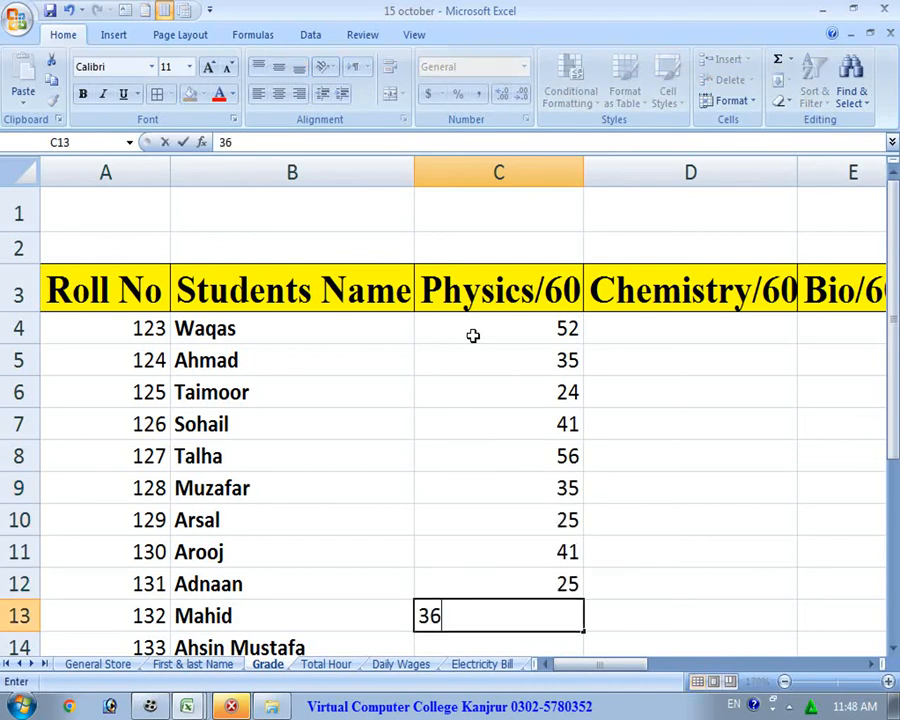
pyautogui.press('Return')
# Step: Enter the Physics marks 25, 58, 52 and 36 in cells C14 to C17
pyautogui.write('25')
pyautogui.press('Return')
pyautogui.write('68')
pyautogui.press('BackSpace')
pyautogui.press('BackSpace')
pyautogui.write('58')
pyautogui.press('Return')
pyautogui.write('52')
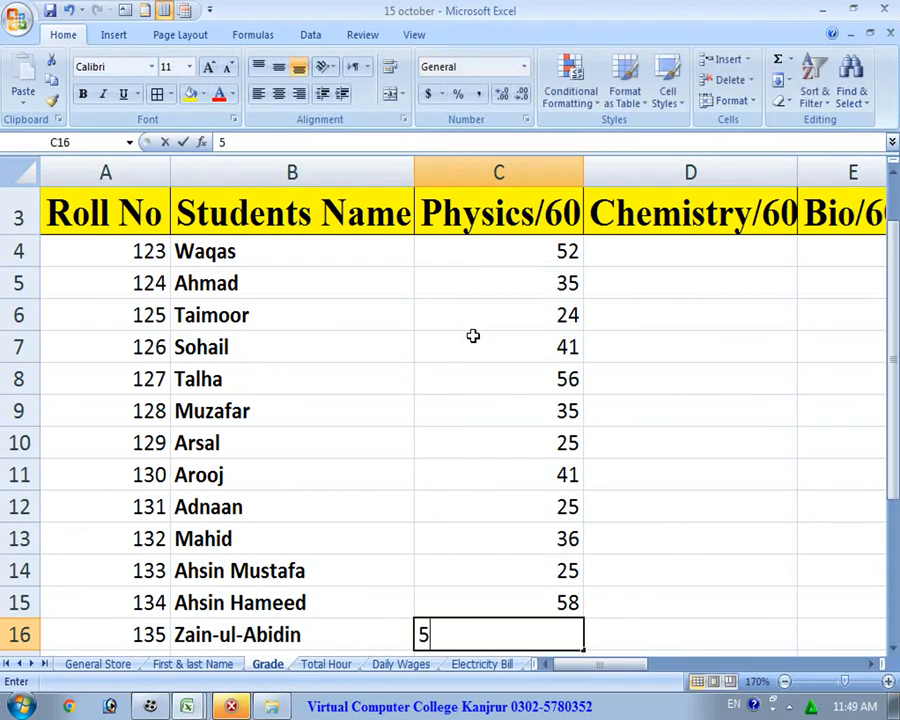
pyautogui.press('Return')
pyautogui.write('36')
pyautogui.press('Return')
# Step: Complete the Physics column with marks 25, 14, 25, 36, 25 and 14 in cells C18 to C23
pyautogui.write('254')
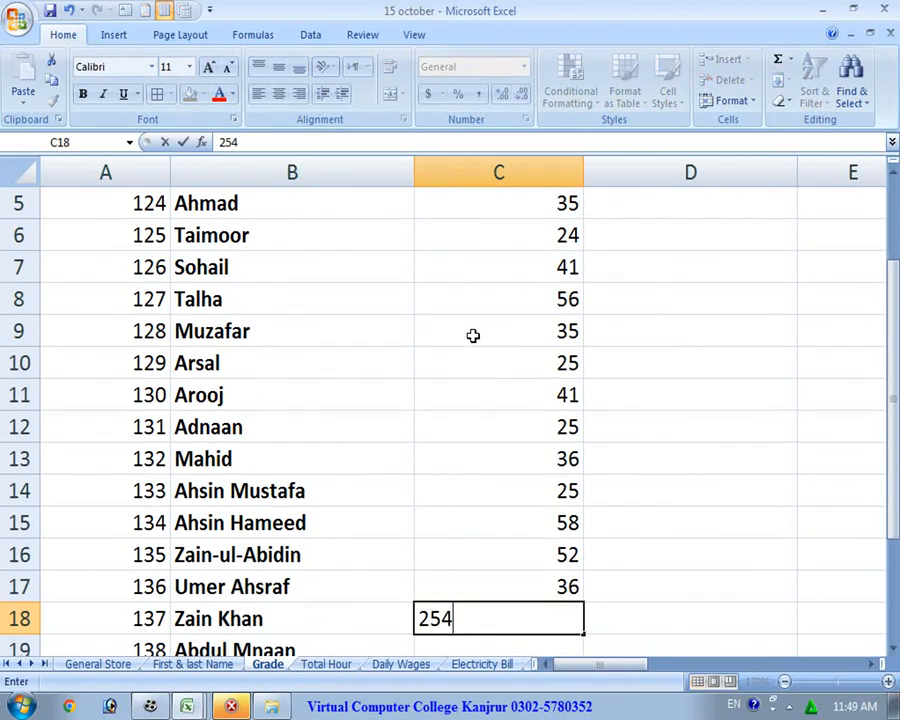
pyautogui.press('Return')
pyautogui.write('14')
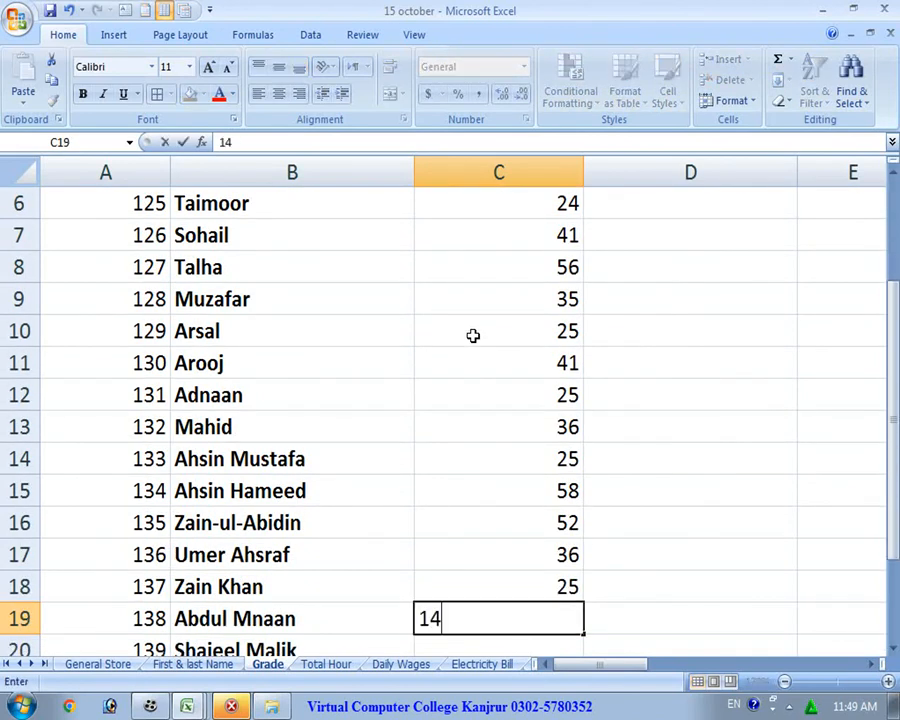
pyautogui.press('Return')
pyautogui.write('25')
pyautogui.press('Return')
pyautogui.write('36')
pyautogui.press('Return')
pyautogui.write('25')
pyautogui.press('Return')
pyautogui.write('14')
pyautogui.press('Return')
pyautogui.write('3')
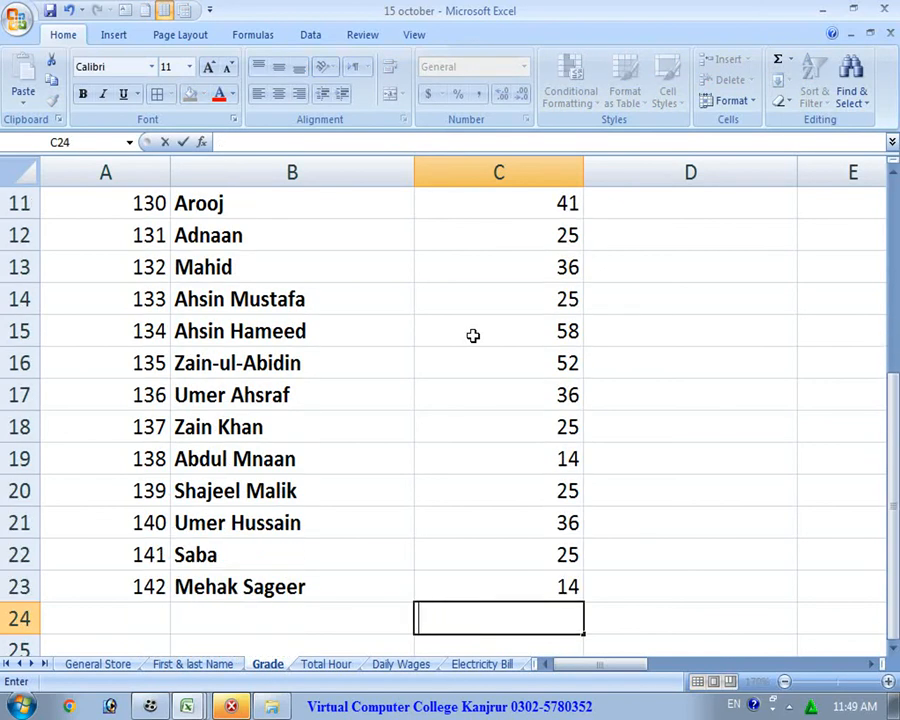
# Step: Enter the Chemistry marks 45, 32, 25, 14 and 22 in cells D4 to D8
pyautogui.click(665, 299)
pyautogui.scroll(3, 615, 365)
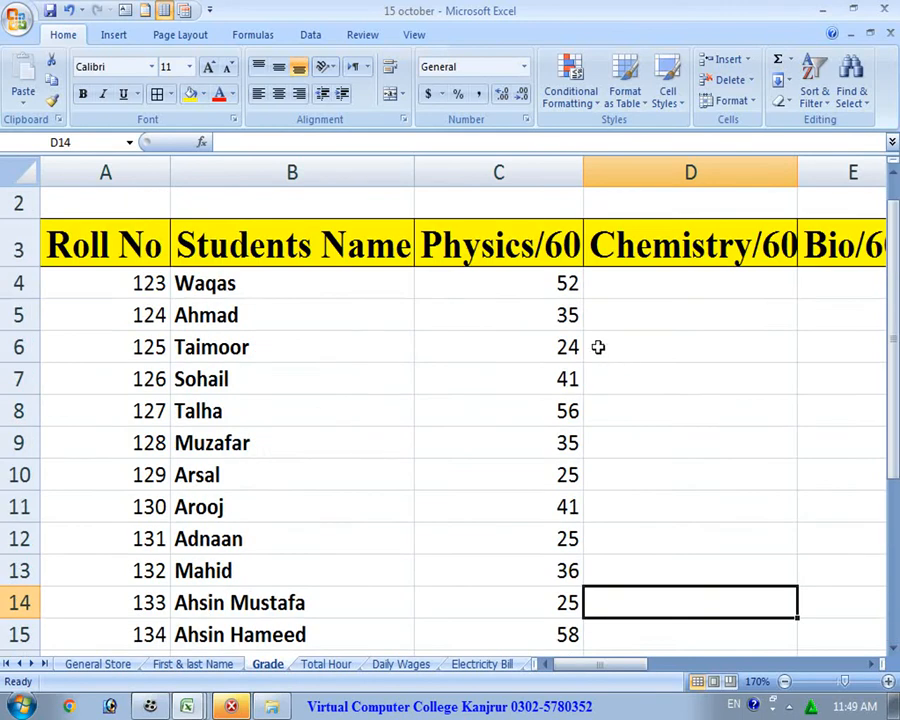
pyautogui.click(656, 289)
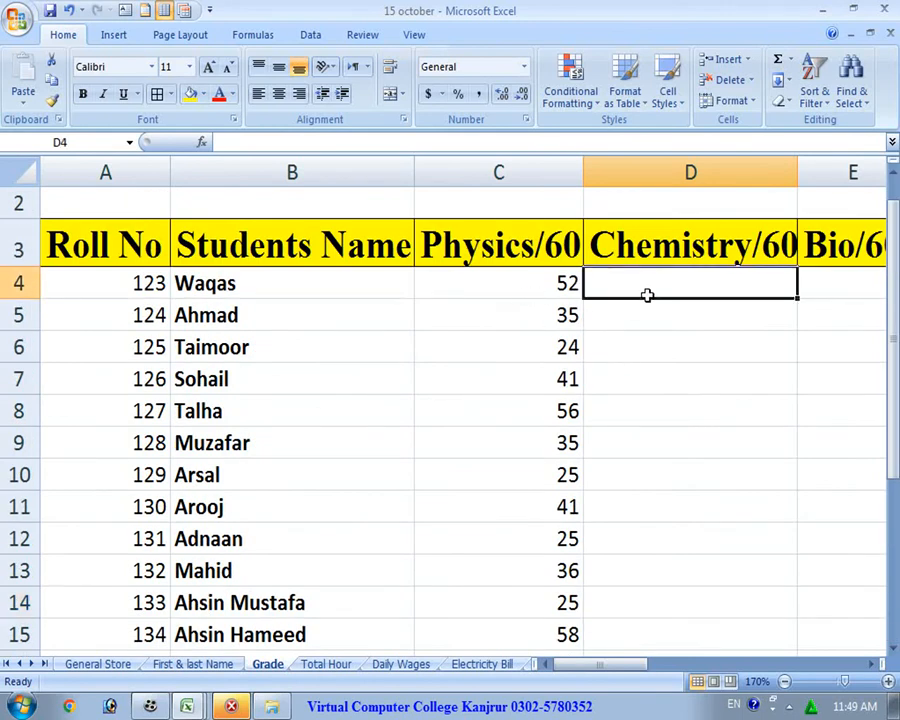
pyautogui.write('45')
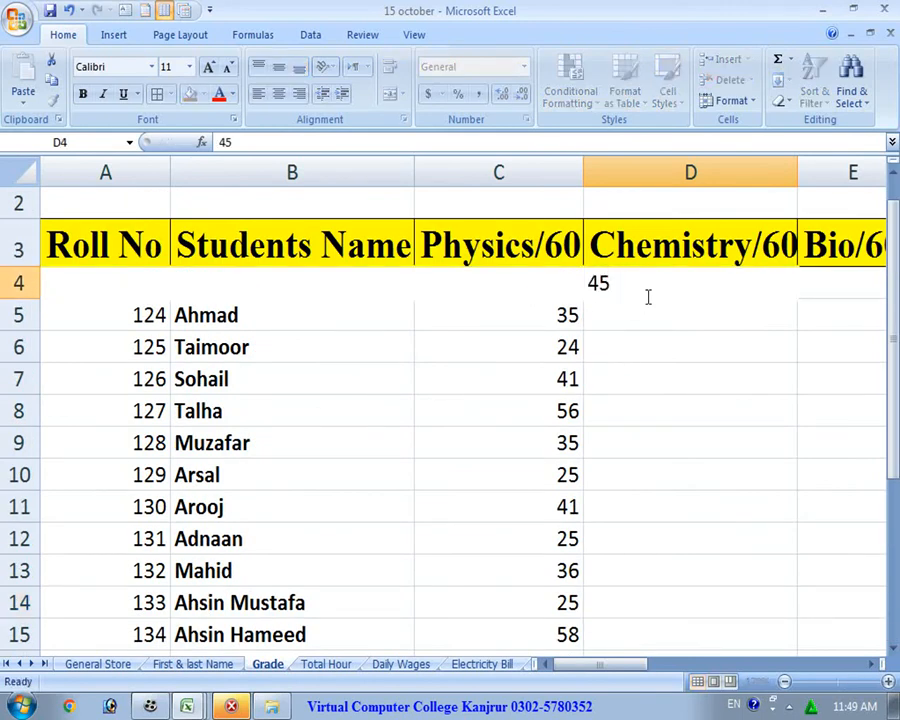
pyautogui.press('Return')
pyautogui.write('32')
pyautogui.press('Return')
pyautogui.write('25')
pyautogui.press('Return')
pyautogui.write('14')
pyautogui.press('Return')
pyautogui.write('22')
pyautogui.press('Return')
# Step: Enter the Chemistry marks 33, 25, 41, 32 and 12 in cells D9 to D13
pyautogui.write('33')
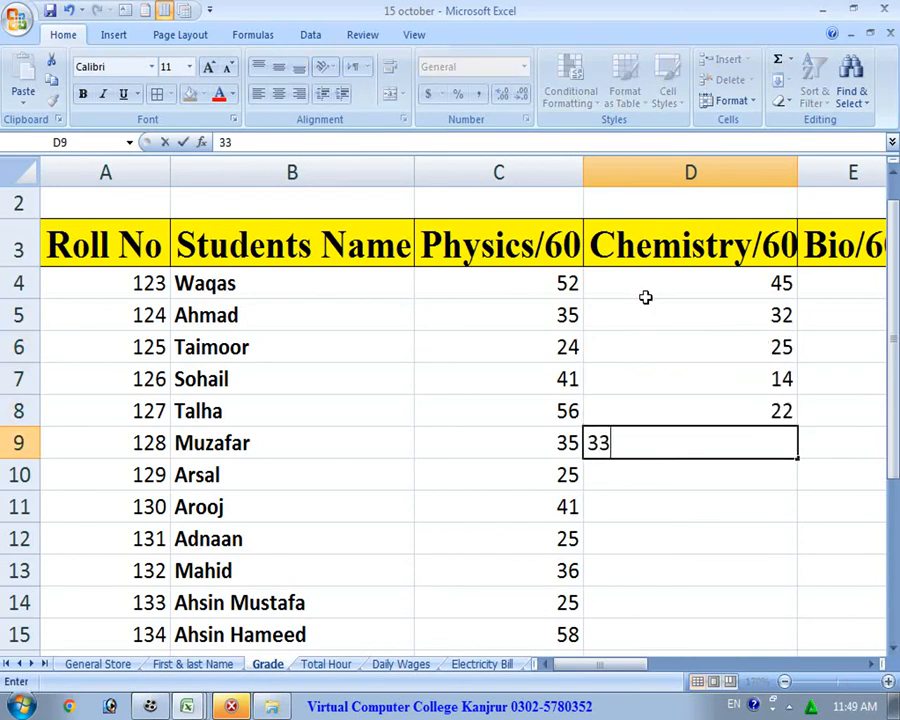
pyautogui.press('Return')
pyautogui.write('25')
pyautogui.press('Return')
pyautogui.write('6')
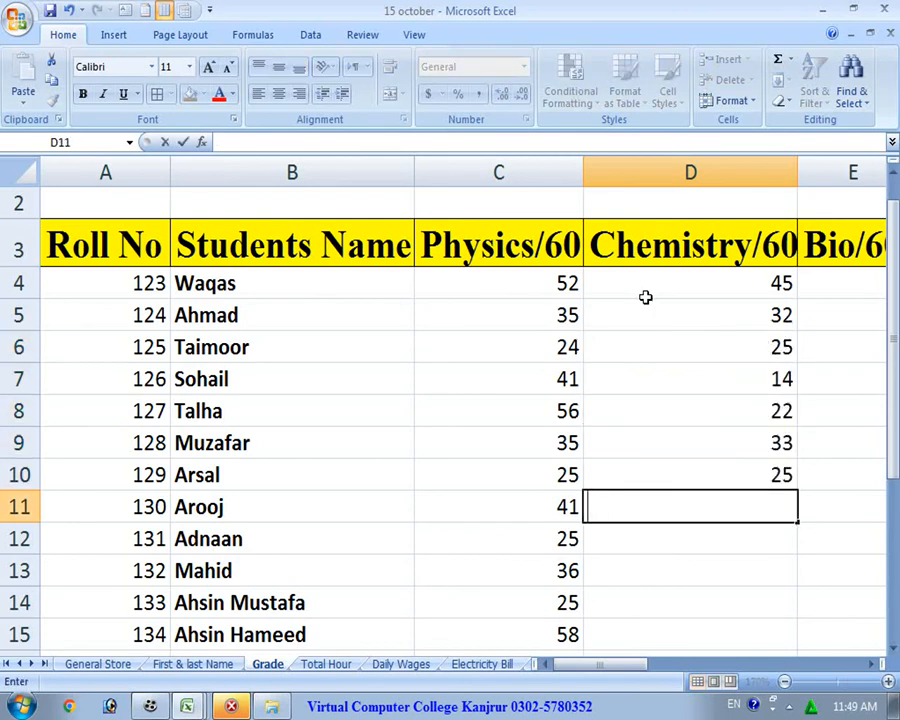
pyautogui.write('41')
pyautogui.press('Return')
pyautogui.write('325')
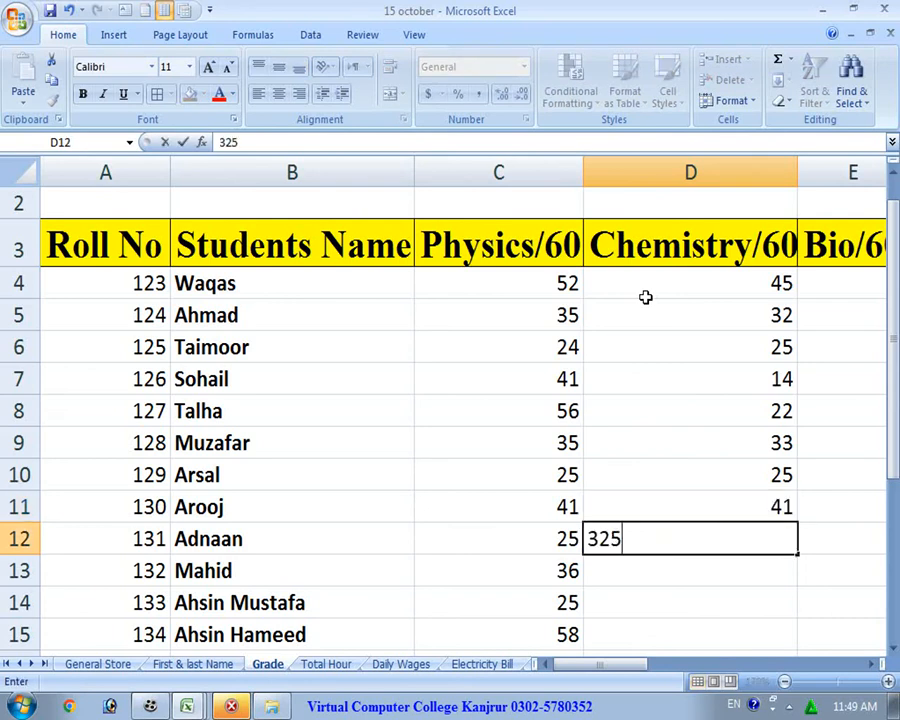
pyautogui.press('Return')
pyautogui.write('12')
pyautogui.press('Return')
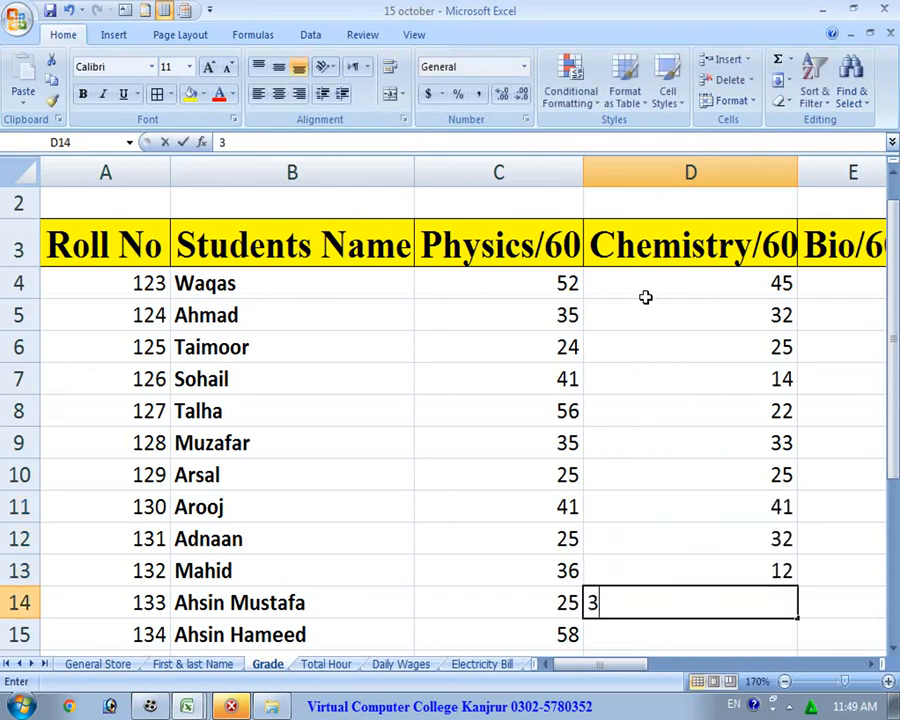
# Step: Enter the Chemistry marks 32, 25, 45, 55 and 25 in cells D14 to D18
pyautogui.write('32')
pyautogui.press('Return')
pyautogui.write('25')
pyautogui.press('Return')
pyautogui.write('45')
pyautogui.press('Return')
pyautogui.write('6')
pyautogui.write('55')
pyautogui.press('Return')
pyautogui.write('25')
pyautogui.press('Return')
# Step: Complete the Chemistry column with marks 33, 25, 14, 25 and 35 in cells D19 to D23
pyautogui.write('33')
pyautogui.press('Return')
pyautogui.write('25')
pyautogui.press('Return')
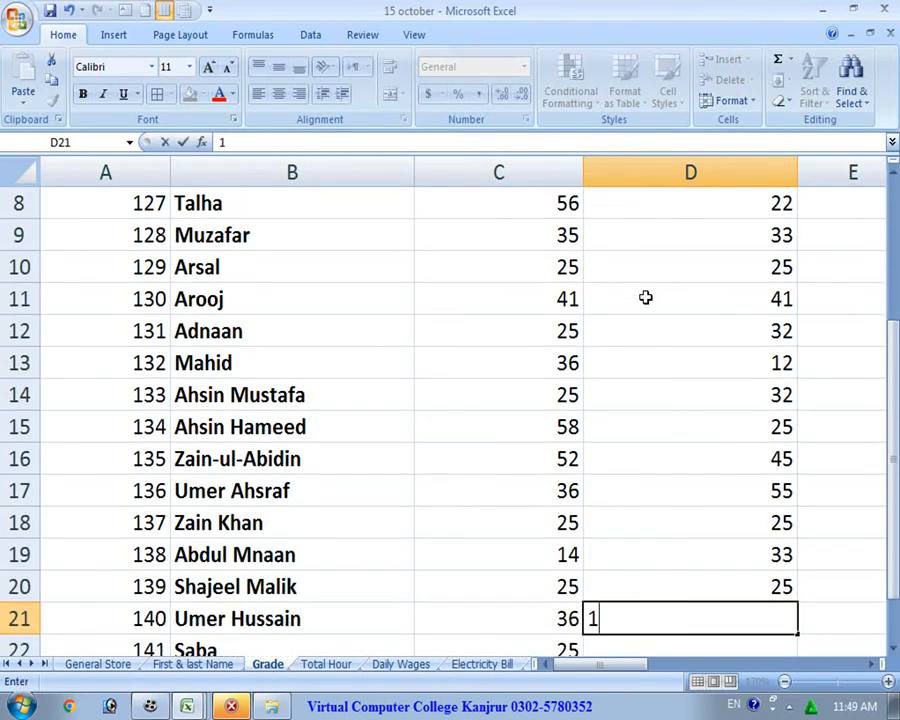
pyautogui.write('14')
pyautogui.press('Return')
pyautogui.write('25')
pyautogui.press('Return')
pyautogui.write('35')
pyautogui.press('Return')
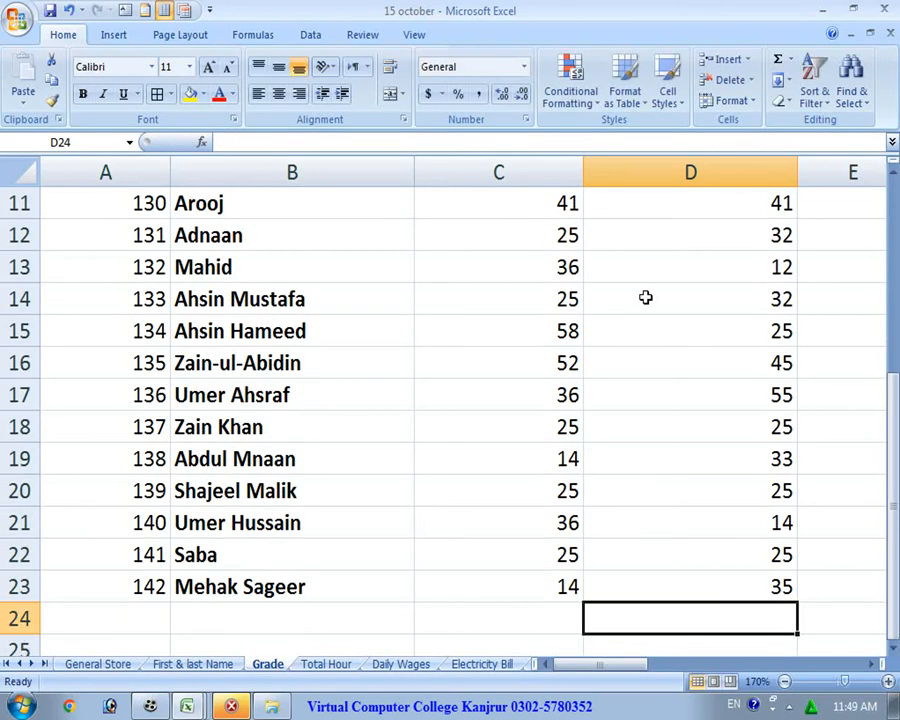
# Step: Enter the Bio marks 41, 25, 35, 25 and 36 in cells E4 to E8
pyautogui.scroll(4, 655, 297)
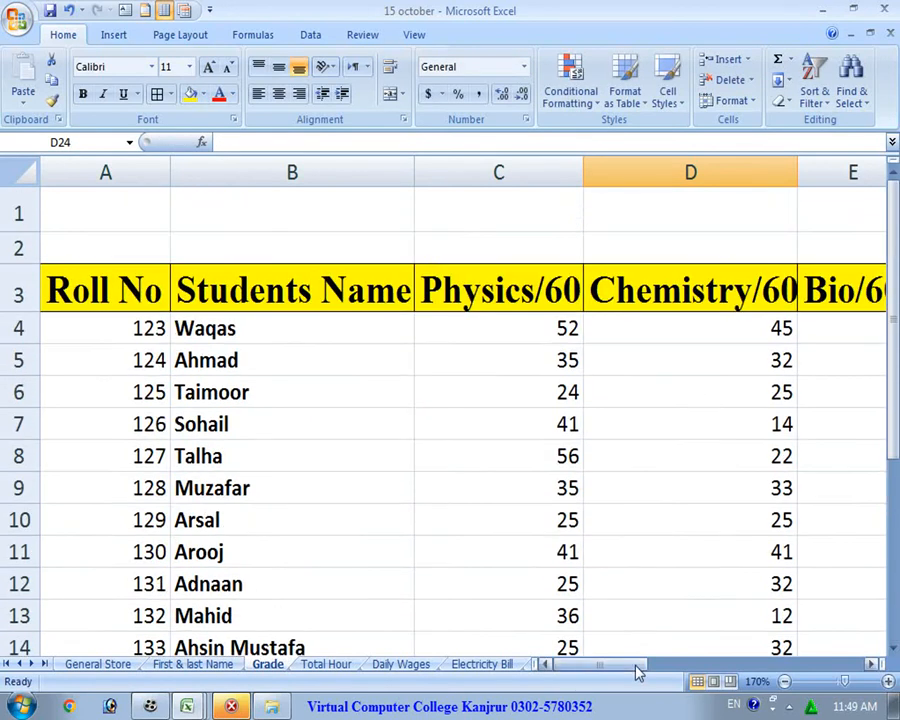
pyautogui.moveTo(635, 666); pyautogui.dragTo(672, 663)
pyautogui.click(691, 340)
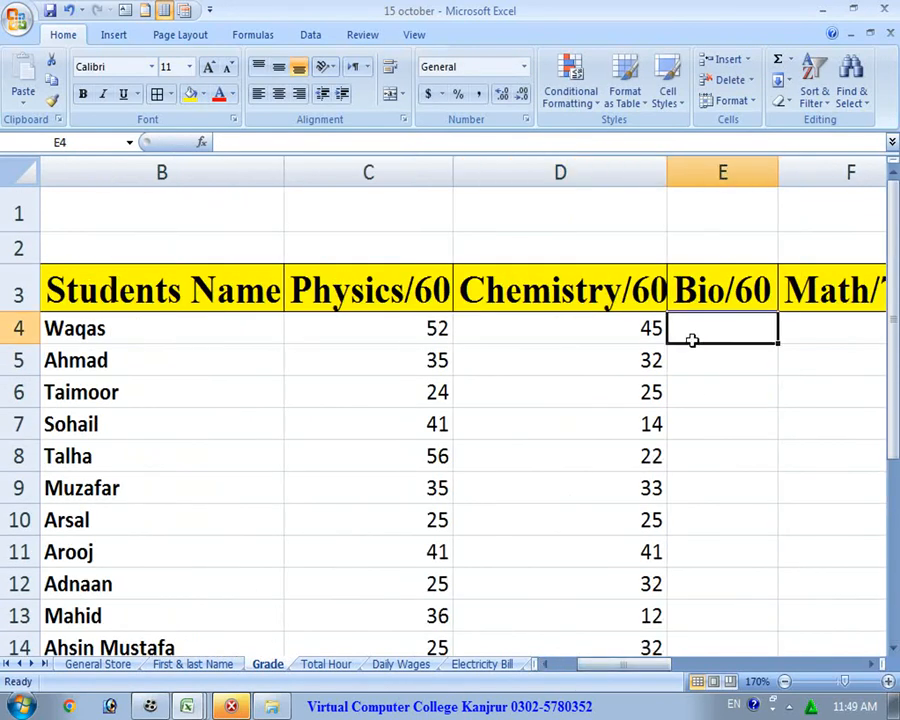
pyautogui.write('41')
pyautogui.press('Return')
pyautogui.write('25')
pyautogui.press('Return')
pyautogui.write('35')
pyautogui.press('Return')
pyautogui.write('25')
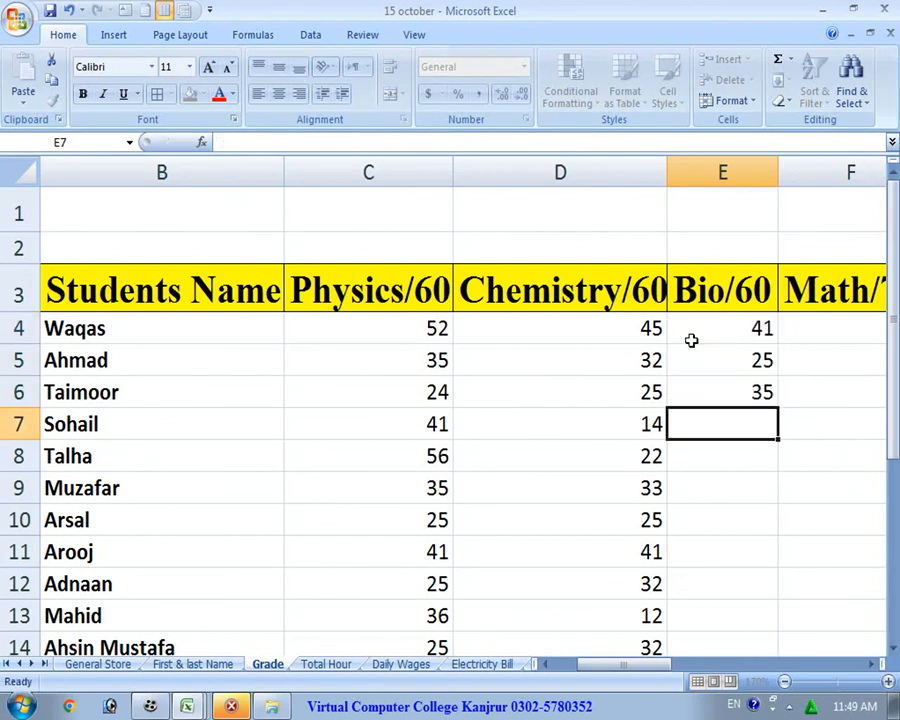
pyautogui.press('Return')
pyautogui.write('36')
pyautogui.press('Return')
# Step: Enter the Bio marks 52, 14, 14 and 32 in cells E9 to E12
pyautogui.write('52')
pyautogui.press('Return')
pyautogui.write('14')
pyautogui.press('Return')
pyautogui.write('285')
pyautogui.press('Return')
pyautogui.write('3')
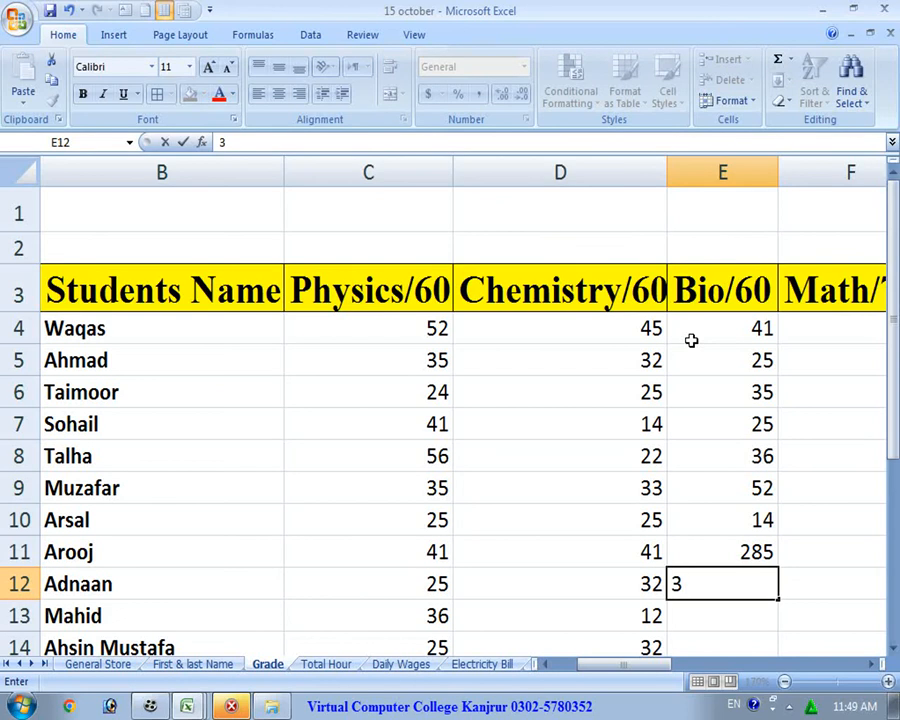
pyautogui.press('Up')
pyautogui.write('14')
pyautogui.press('Return')
pyautogui.write('32')
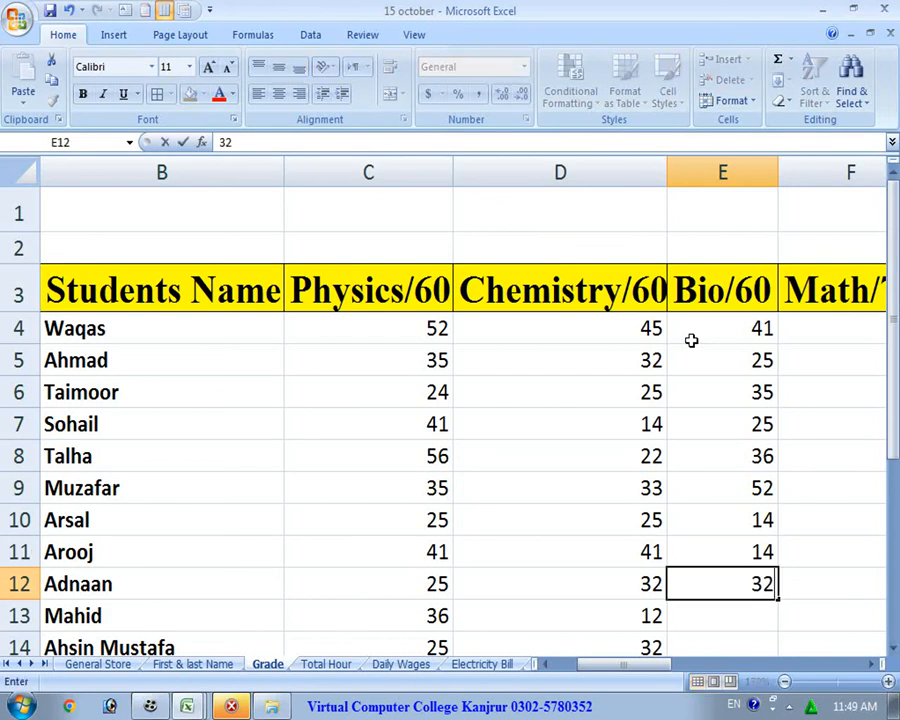
pyautogui.press('BackSpace')
pyautogui.press('Return')
# Step: Enter the Bio marks 36, 25, 25, 36, 14 and 25 in cells E13 to E18
pyautogui.write('36')
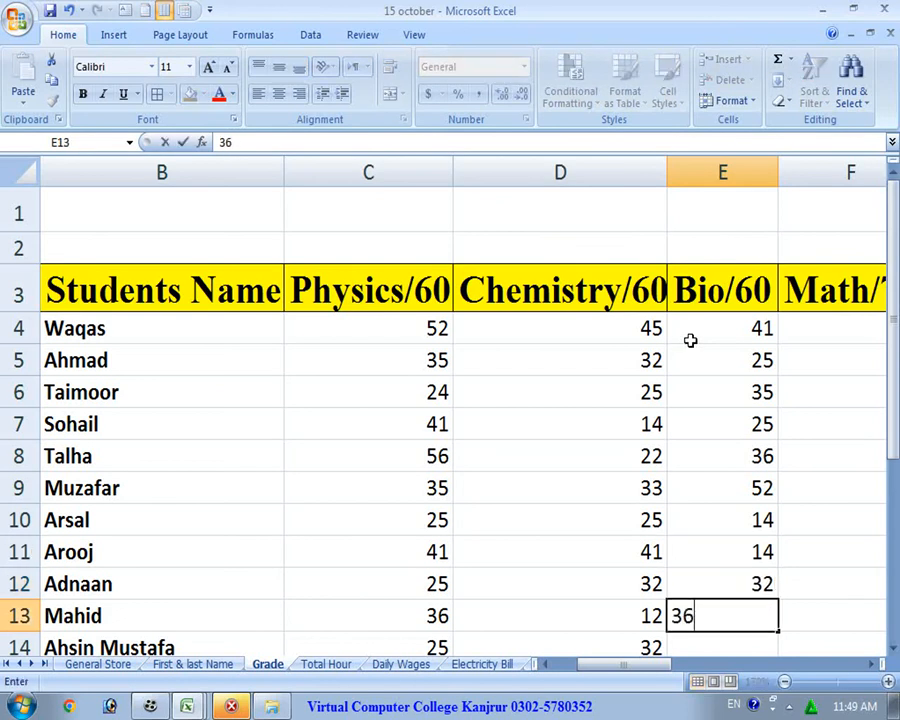
pyautogui.press('Return')
pyautogui.write('25')
pyautogui.press('Return')
pyautogui.write('25')
pyautogui.press('Return')
pyautogui.write('36')
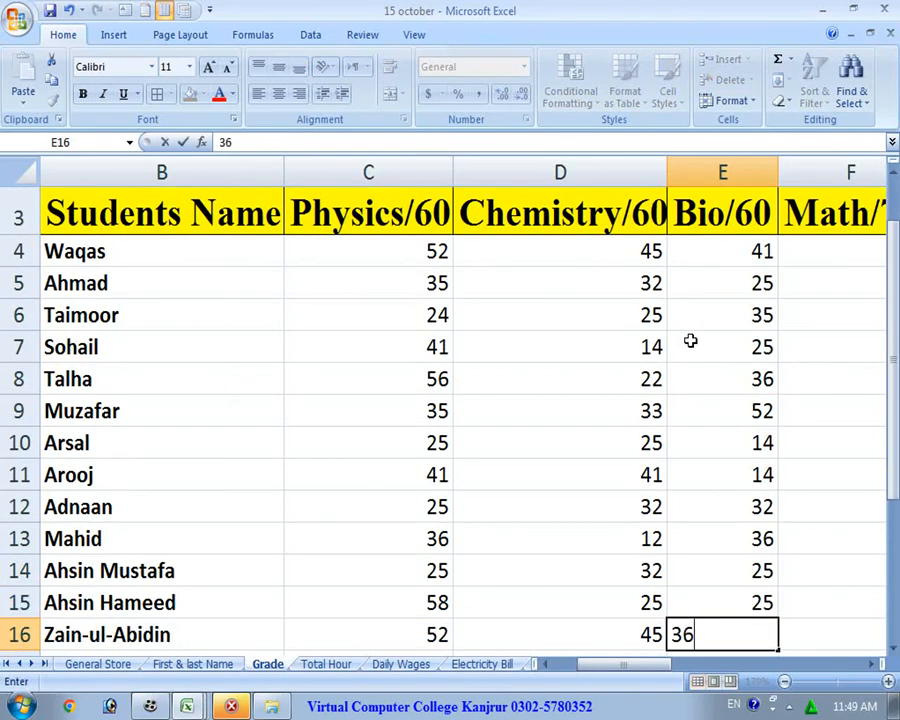
pyautogui.press('Return')
pyautogui.write('14')
pyautogui.press('Return')
pyautogui.write('25')
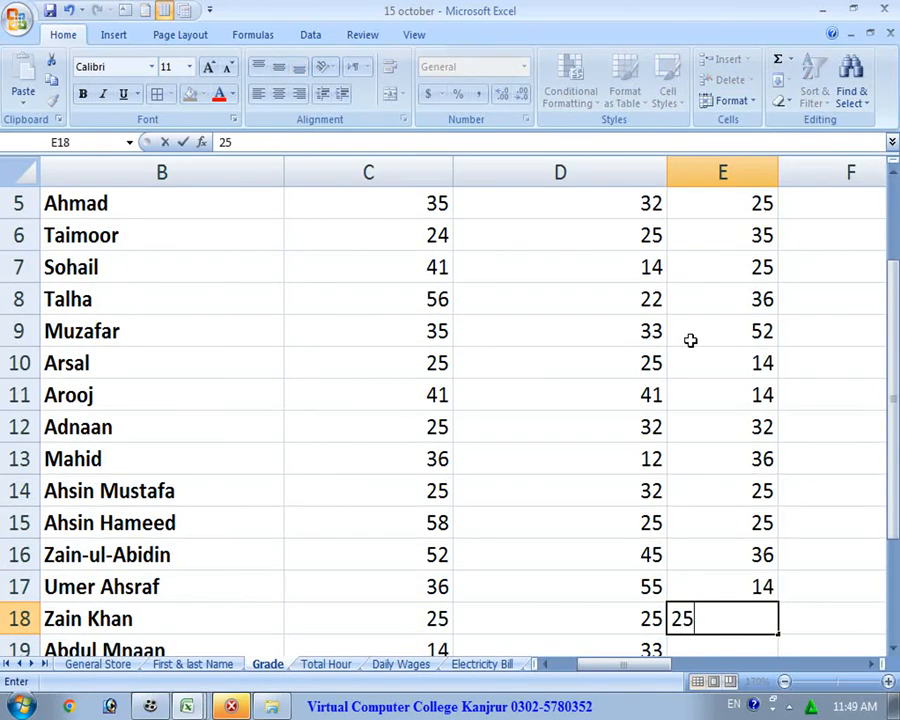
pyautogui.press('Return')
# Step: Complete the Bio column with marks 47, 25, 45, 25 and 30 in cells E19 to E23
pyautogui.write('47')
pyautogui.press('Return')
pyautogui.write('25')
pyautogui.press('Return')
pyautogui.write('85')
pyautogui.press('Return')
pyautogui.write('6')
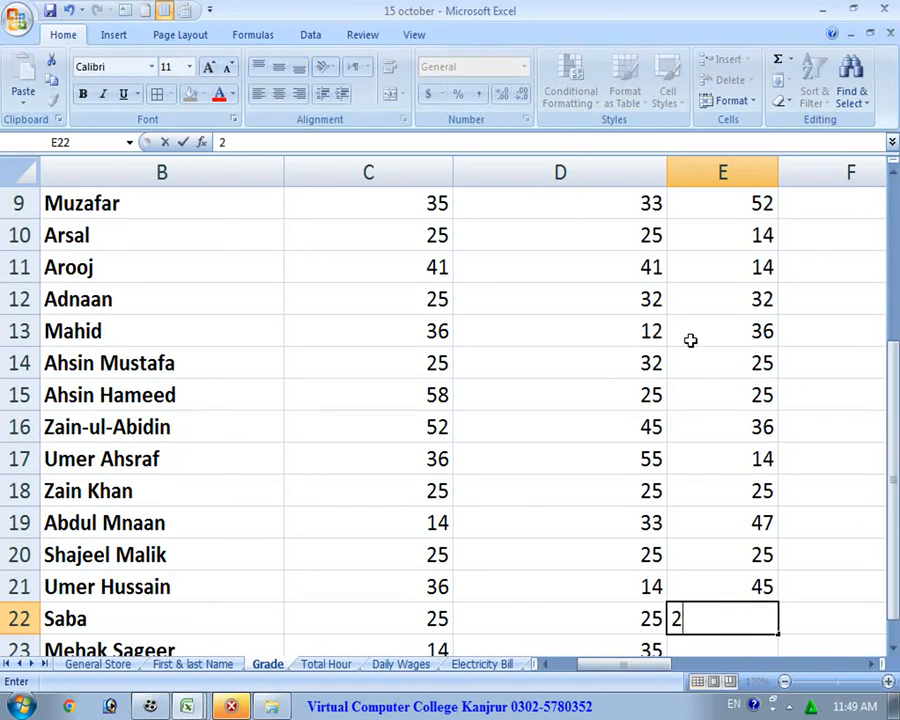
pyautogui.write('5')
pyautogui.press('Return')
pyautogui.write('30')
pyautogui.press('Return')
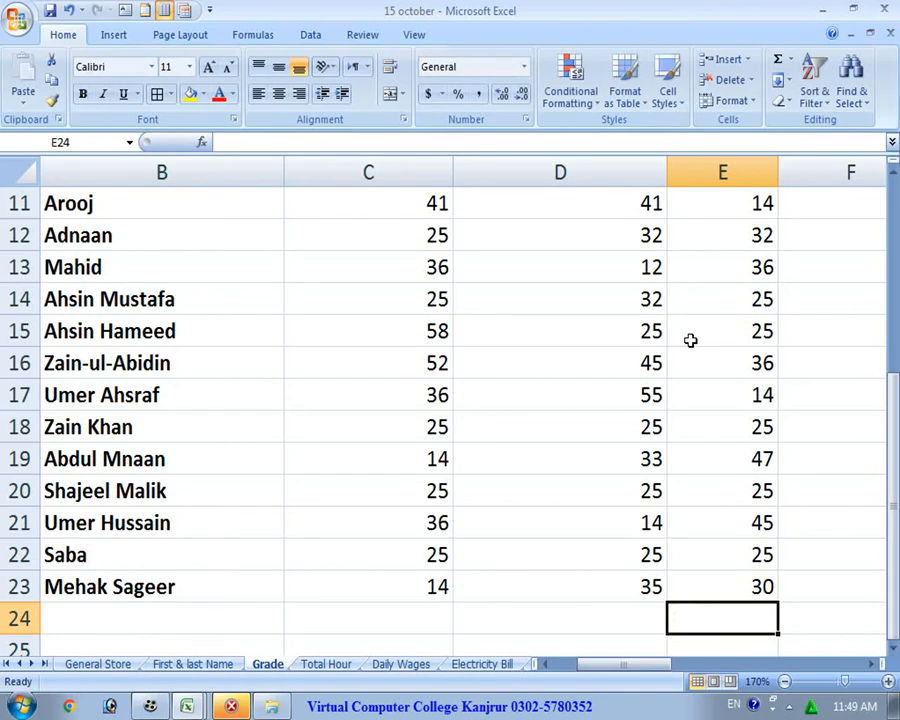
# Step: Enter the Math marks 45, 60, 25, 33 and 22 in cells F4 to F8
pyautogui.scroll(3, 690, 340)
pyautogui.moveTo(629, 668); pyautogui.dragTo(657, 668)
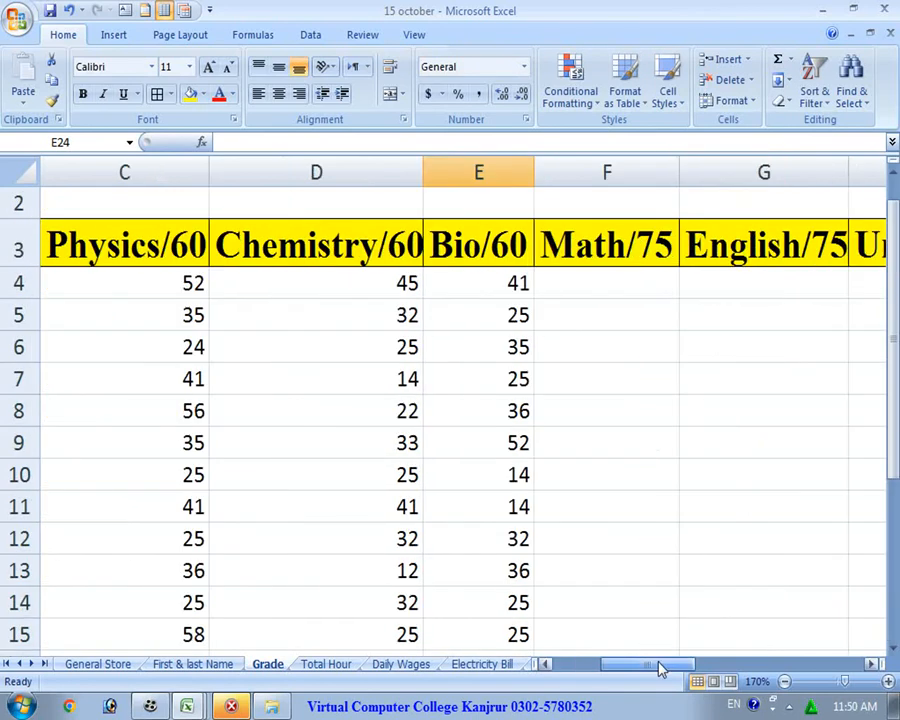
pyautogui.click(626, 288)
pyautogui.write('45')
pyautogui.press('Return')
pyautogui.write('60')
pyautogui.press('Return')
pyautogui.write('25')
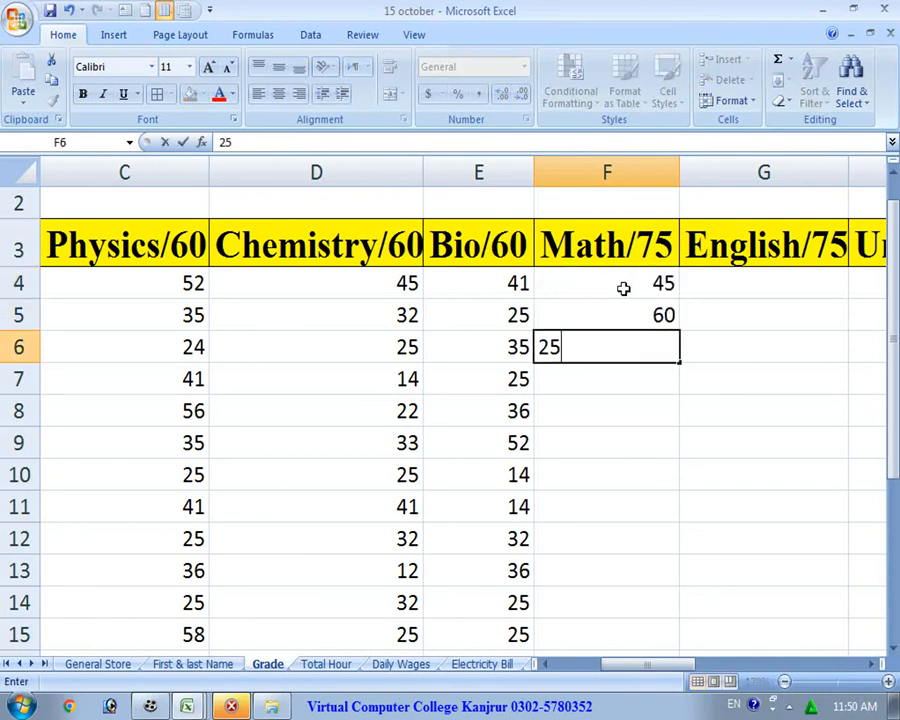
pyautogui.press('Return')
pyautogui.write('33')
pyautogui.press('Return')
pyautogui.write('22')
pyautogui.press('Return')
# Step: Enter the Math marks 55, 11, 44, 55 and 25 in cells F9 to F13
pyautogui.write('55')
pyautogui.press('Return')
pyautogui.write('11')
pyautogui.press('Return')
pyautogui.write('44')
pyautogui.press('Return')
pyautogui.write('55')
pyautogui.press('Return')
pyautogui.write('25')
pyautogui.press('Return')
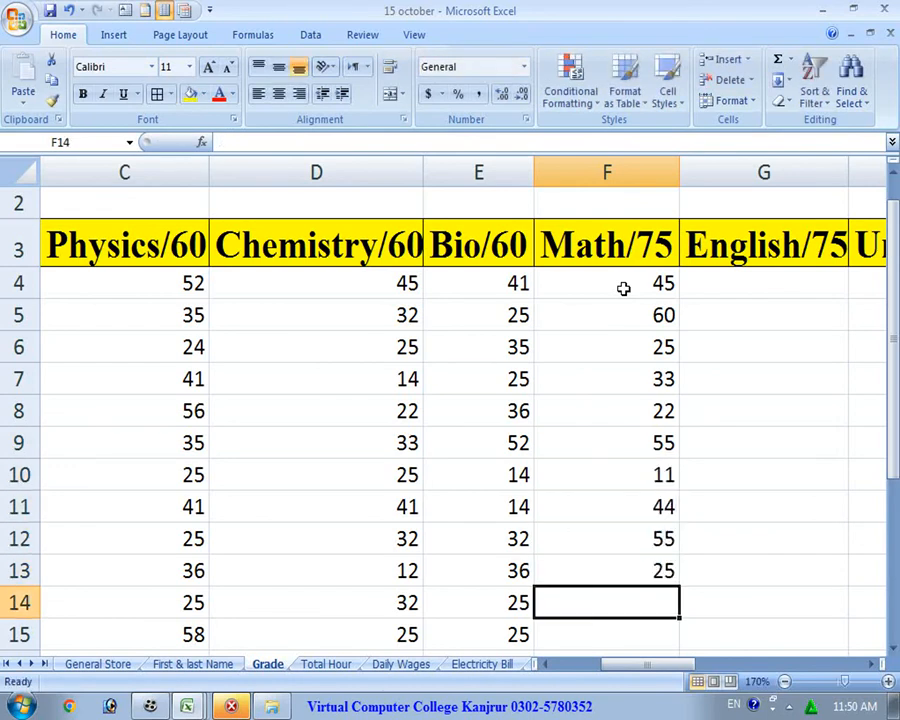
# Step: Enter the Math marks 60, 55, 25, 32 and 25 in cells F14 to F18
pyautogui.write('60')
pyautogui.press('Return')
pyautogui.write('55')
pyautogui.press('Return')
pyautogui.write('25')
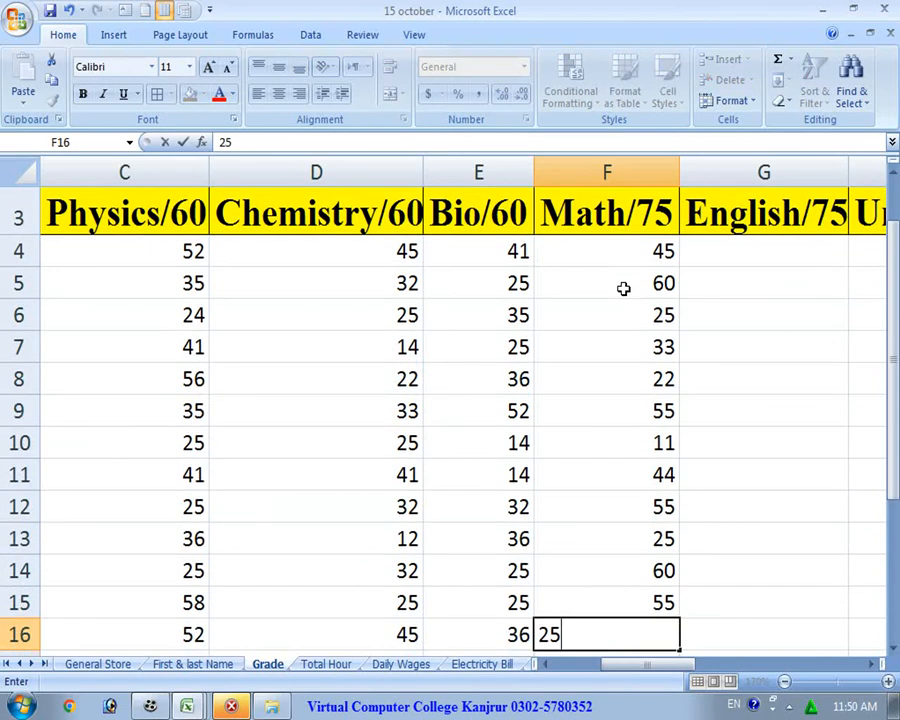
pyautogui.press('Return')
pyautogui.write('32')
pyautogui.press('Return')
pyautogui.write('25')
pyautogui.press('Return')
# Step: Complete the Math column with marks 14, 25, 35, 58 and 59 in cells F19 to F23
pyautogui.write('14')
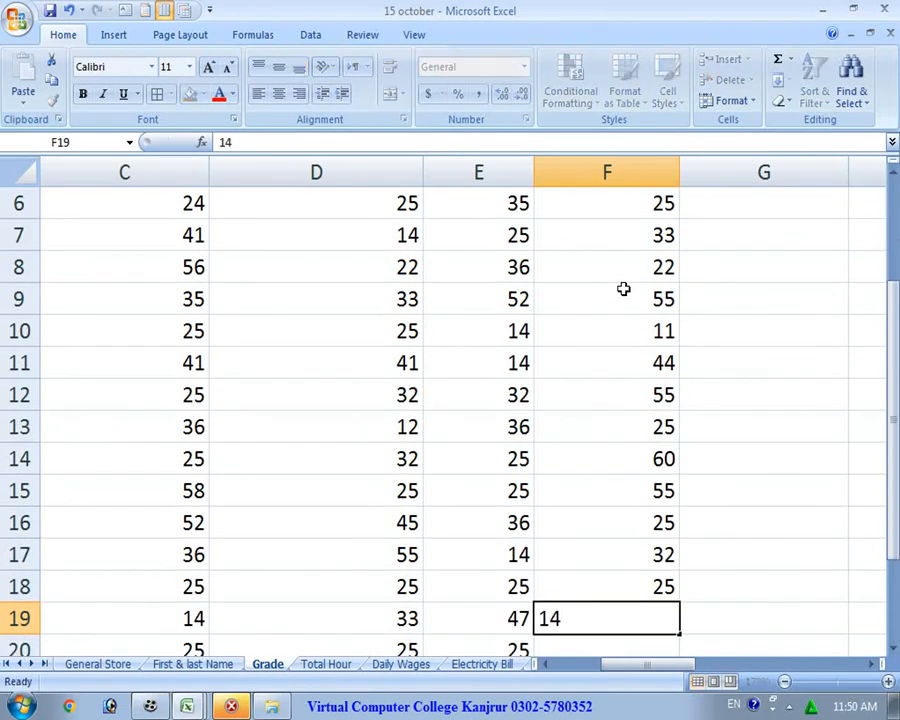
pyautogui.press('Return')
pyautogui.write('25')
pyautogui.press('Return')
pyautogui.write('35')
pyautogui.press('Return')
pyautogui.write('58')
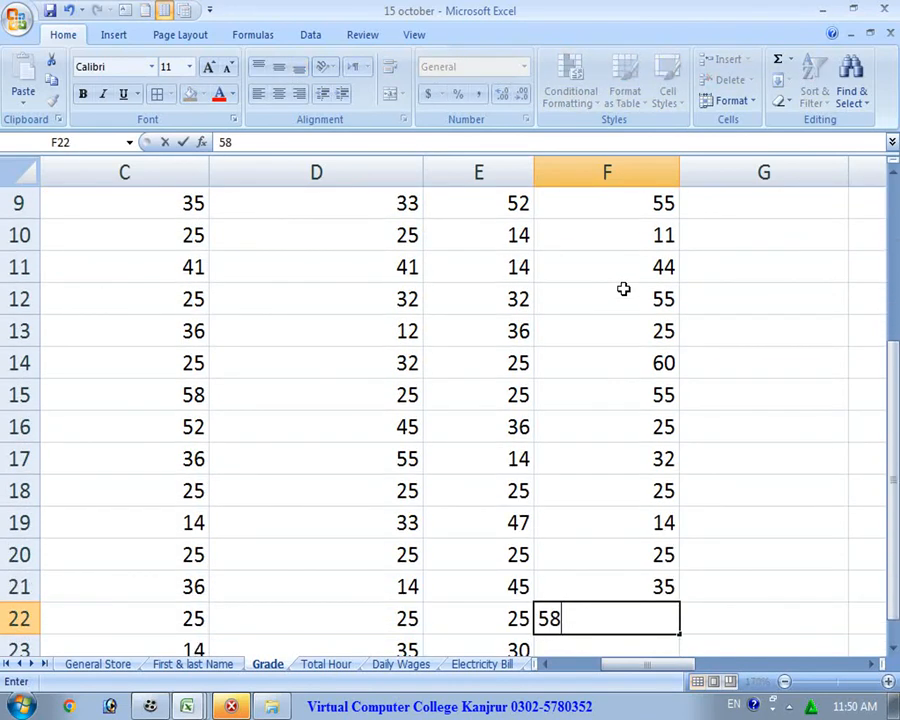
pyautogui.press('Return')
pyautogui.write('59')
pyautogui.press('Return')
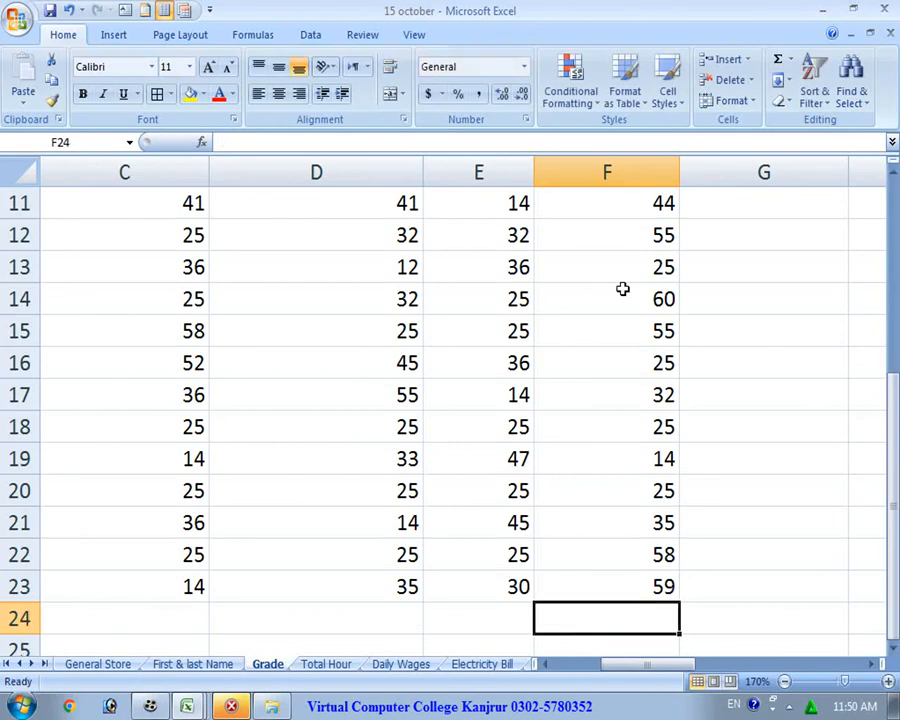
# Step: Enter the English marks 48, 52, 35, 25 and 33 in cells G4 to G8
pyautogui.scroll(4, 623, 289)
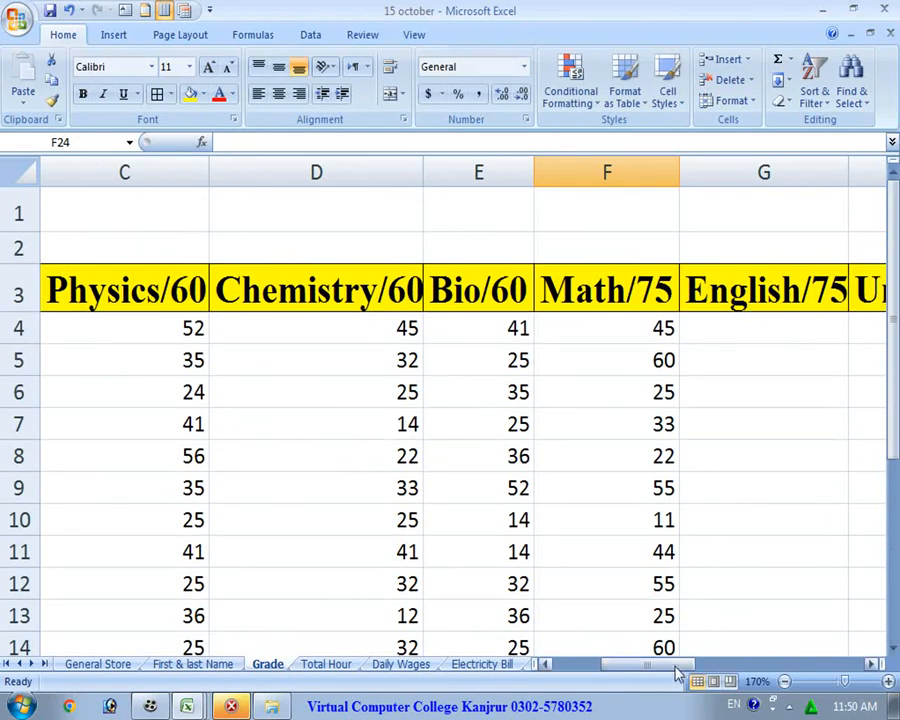
pyautogui.moveTo(676, 665); pyautogui.dragTo(702, 661)
pyautogui.click(605, 329)
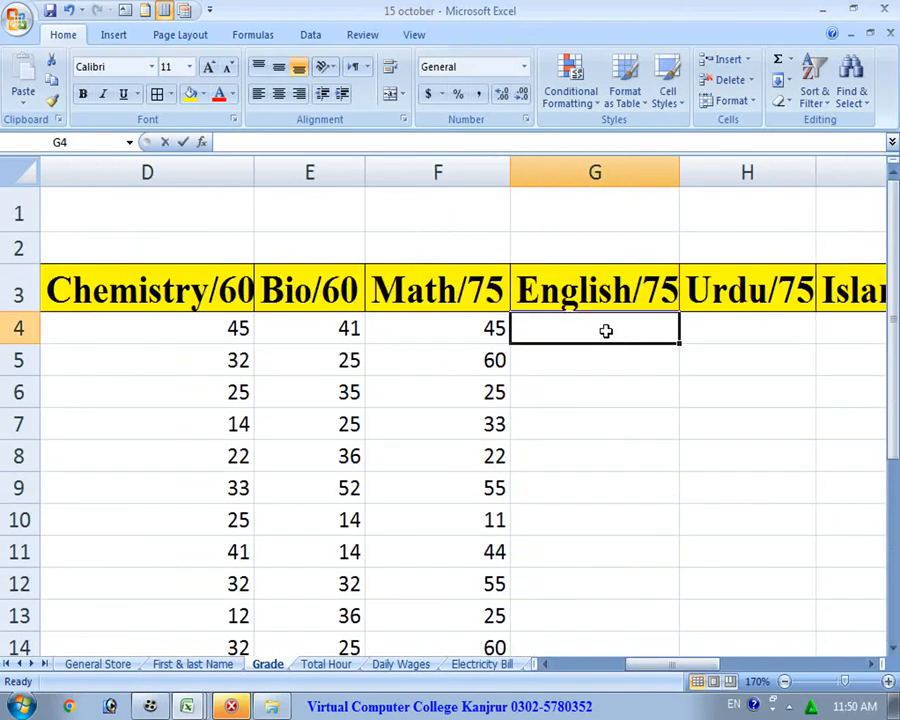
pyautogui.write('48')
pyautogui.press('Return')
pyautogui.write('52')
pyautogui.press('Return')
pyautogui.write('35')
pyautogui.press('Return')
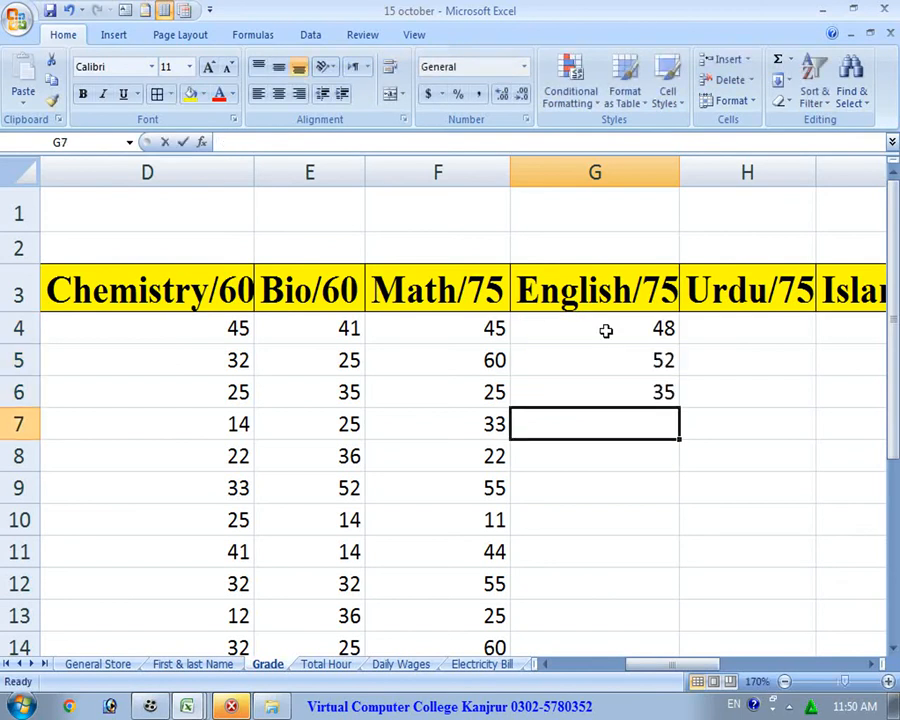
pyautogui.write('25')
pyautogui.press('Return')
pyautogui.write('33')
pyautogui.press('Return')
# Step: Enter the English marks 55, 66, 55, 11 and 22 in cells G9 to G13
pyautogui.write('55')
pyautogui.press('Return')
pyautogui.write('6')
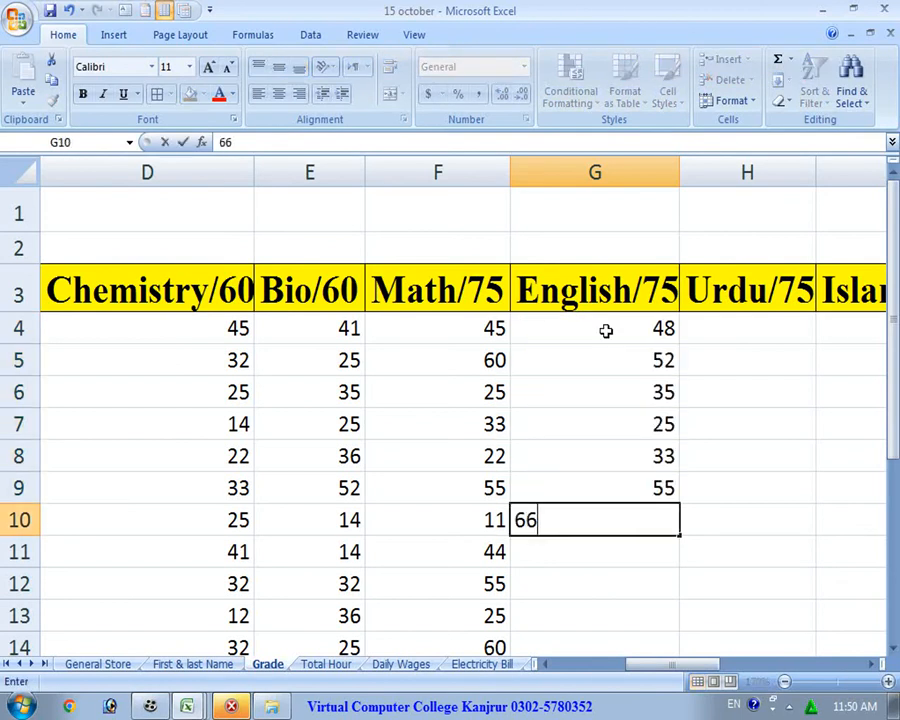
pyautogui.write('6')
pyautogui.press('Return')
pyautogui.write('55')
pyautogui.press('Return')
pyautogui.write('11')
pyautogui.press('Return')
pyautogui.write('22')
pyautogui.press('Return')
# Step: Enter the English marks 25, 35, 25, 22 and 35 in cells G14 to G18
pyautogui.write('25')
pyautogui.press('Return')
pyautogui.write('35')
pyautogui.press('Return')
pyautogui.write('25')
pyautogui.press('Return')
pyautogui.write('22')
pyautogui.press('Return')
pyautogui.write('35')
pyautogui.press('Return')
# Step: Complete the English column with marks 25, 14, 25, 14 and 25 in cells G19 to G23
pyautogui.write('25')
pyautogui.press('Return')
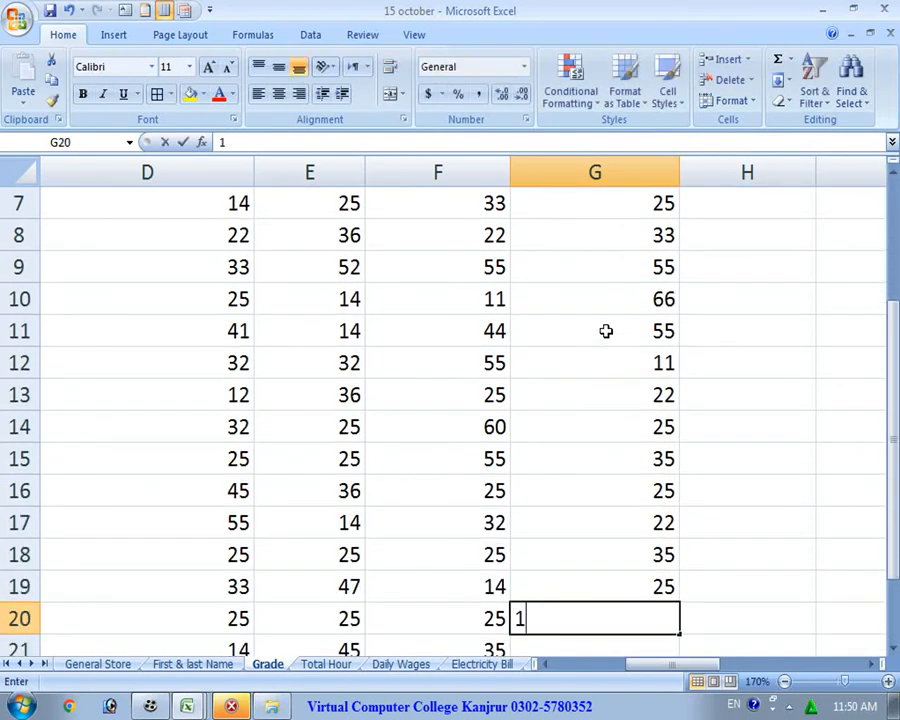
pyautogui.write('14')
pyautogui.press('Return')
pyautogui.write('25')
pyautogui.press('Return')
pyautogui.press('Return')
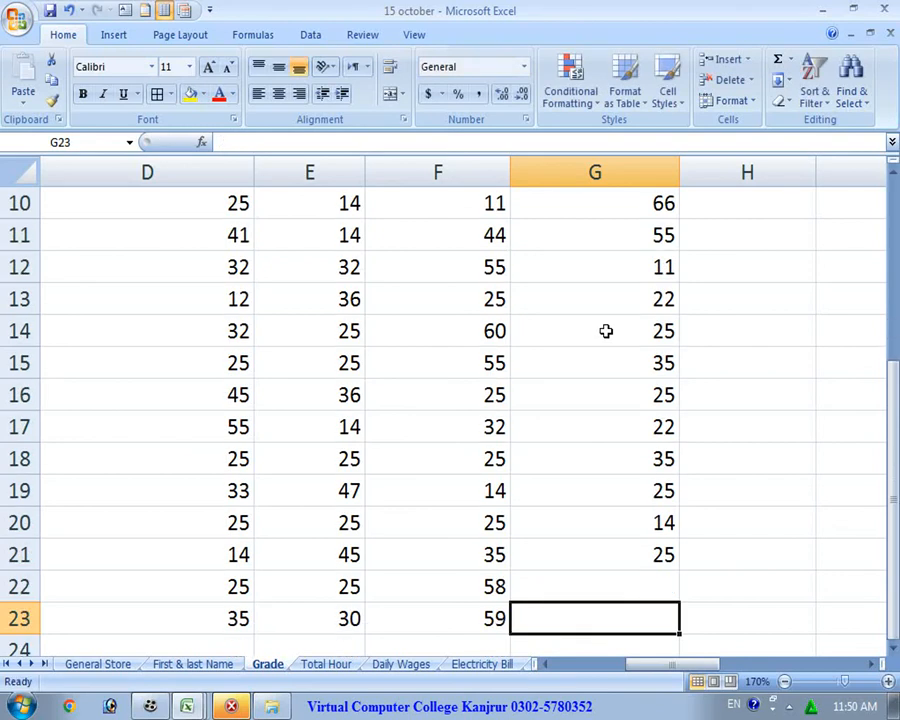
pyautogui.press('Up')
pyautogui.write('14')
pyautogui.press('Return')
pyautogui.write('25')
pyautogui.press('Return')
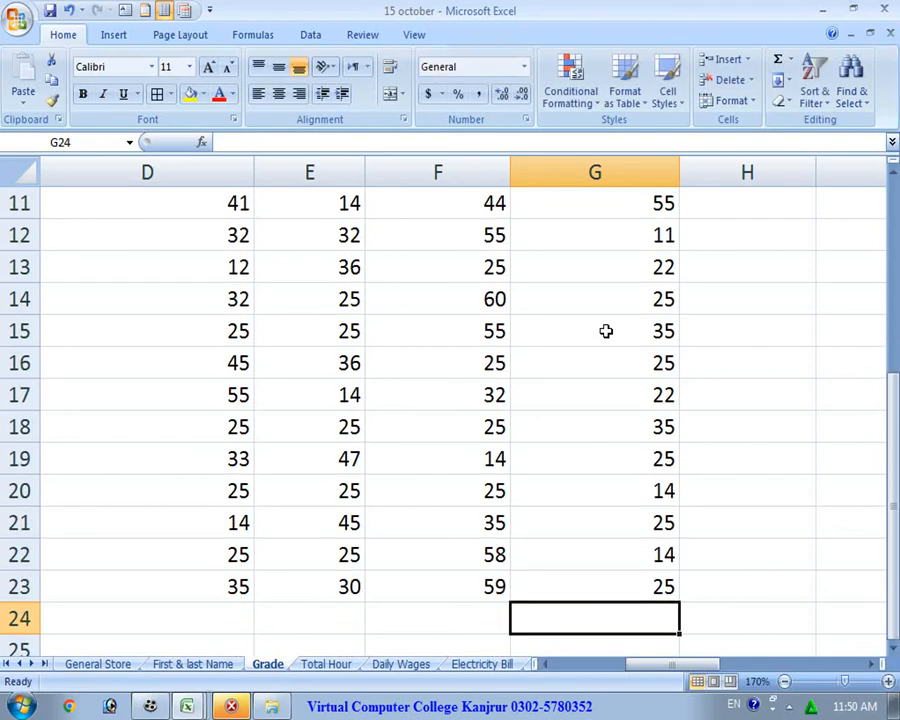
# Step: Enter the Urdu marks 47, 25, 65, 56 and 22 in cells H4 to H8
pyautogui.scroll(4, 599, 318)
pyautogui.click(746, 340)
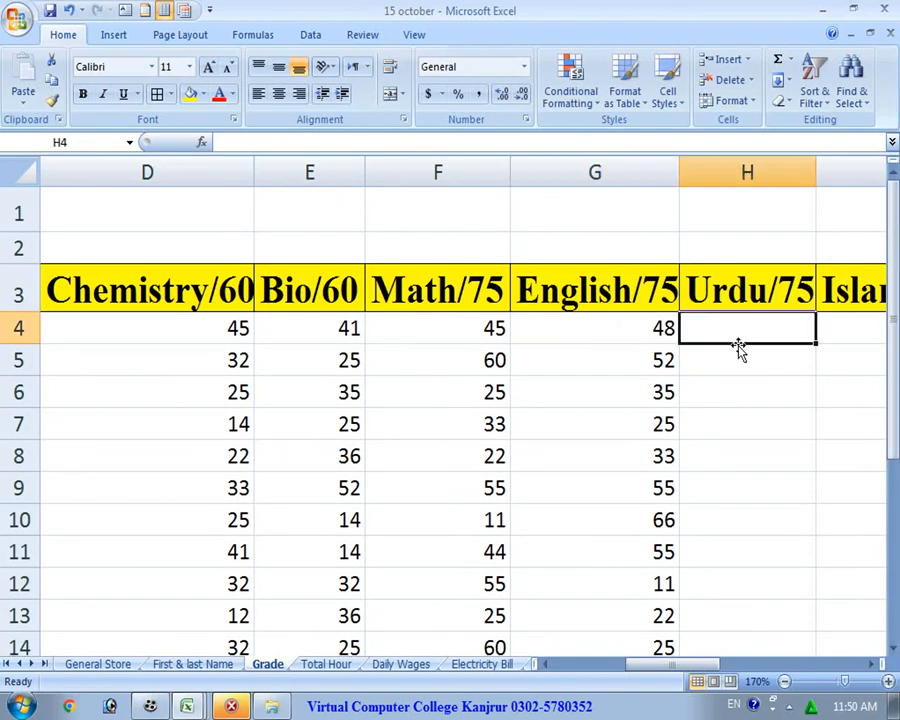
pyautogui.write('47')
pyautogui.press('Return')
pyautogui.write('25')
pyautogui.press('Return')
pyautogui.write('65')
pyautogui.press('Return')
pyautogui.write('562')
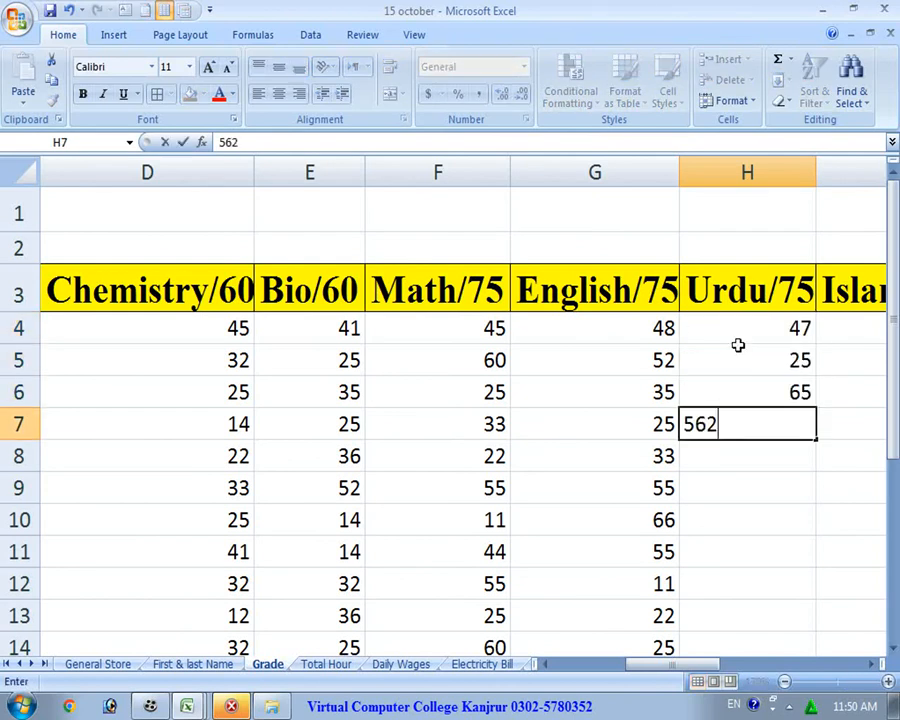
pyautogui.press('Return')
pyautogui.write('22')
pyautogui.press('Return')
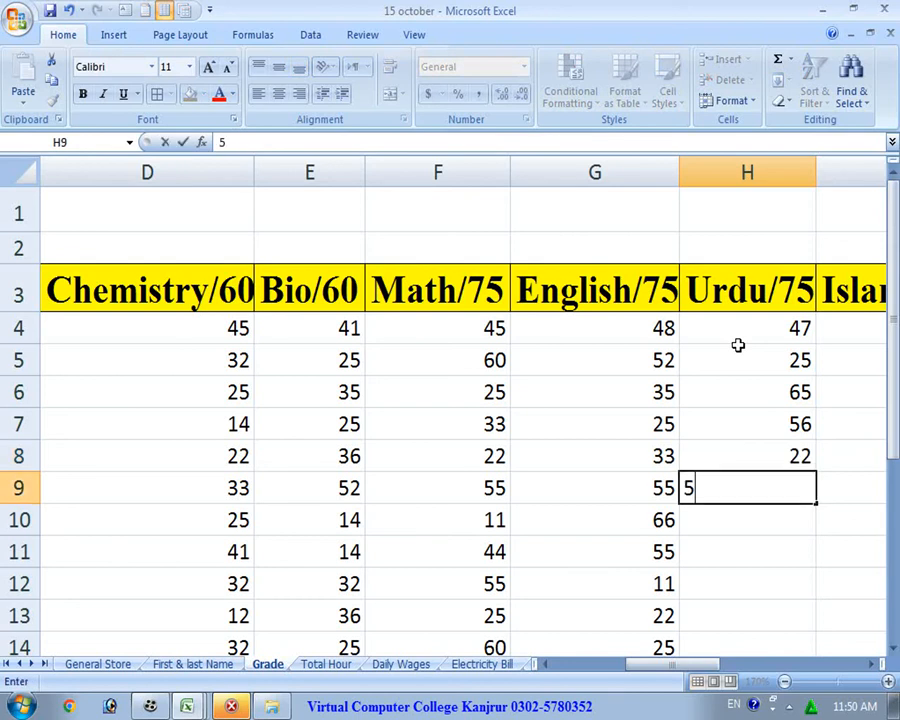
# Step: Enter the Urdu marks 55, 52, 33, 25 and 14 in cells H9 to H13
pyautogui.write('55')
pyautogui.press('Return')
pyautogui.write('52')
pyautogui.press('Return')
pyautogui.write('33')
pyautogui.press('Return')
pyautogui.write('25')
pyautogui.press('Return')
pyautogui.write('14')
pyautogui.press('Return')
# Step: Enter the Urdu marks 22, 25, 35, 25 and 22 in cells H14 to H18
pyautogui.write('22')
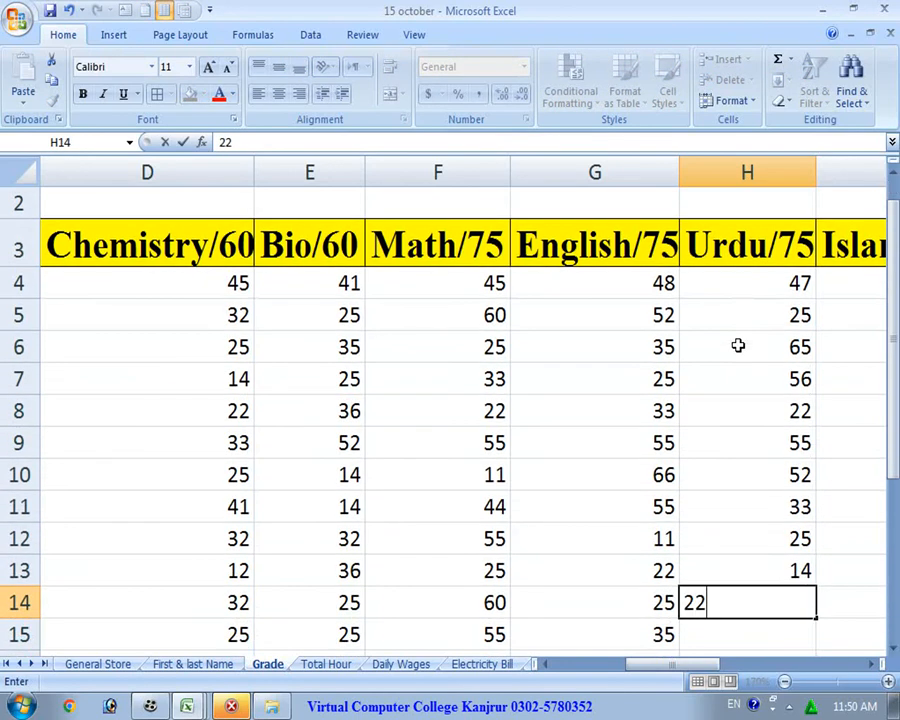
pyautogui.press('Return')
pyautogui.write('25')
pyautogui.press('Return')
pyautogui.write('35')
pyautogui.press('Return')
pyautogui.write('25')
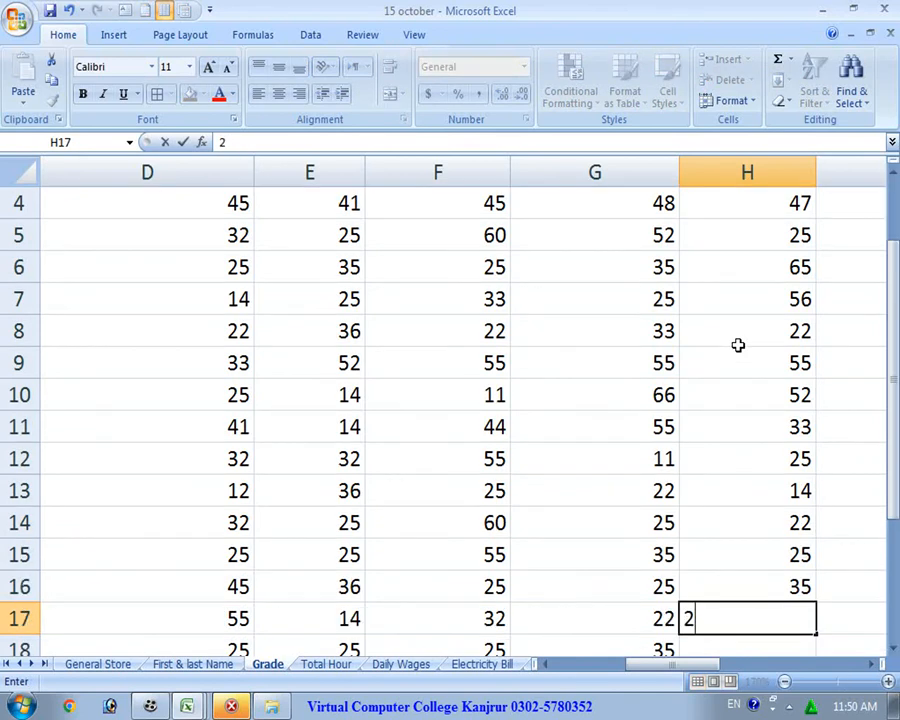
pyautogui.press('Return')
pyautogui.write('22')
pyautogui.press('Return')
# Step: Complete the Urdu column with marks 33, 55, 22, 44 and 25 in cells H19 to H23
pyautogui.write('33')
pyautogui.press('Return')
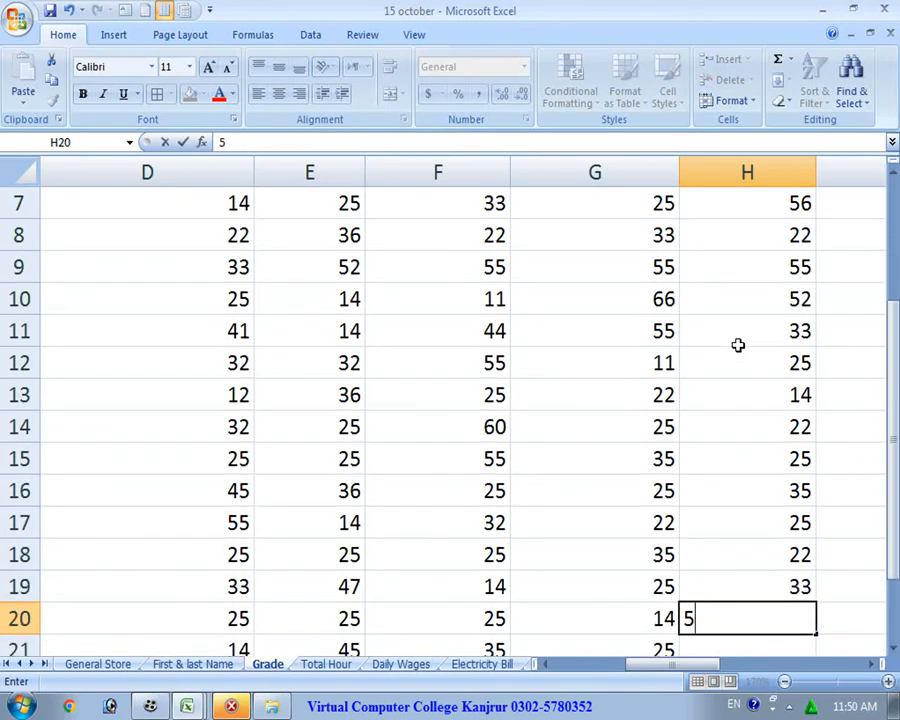
pyautogui.write('55')
pyautogui.press('Return')
pyautogui.write('22')
pyautogui.press('Return')
pyautogui.write('44')
pyautogui.press('Return')
pyautogui.write('25')
pyautogui.press('Return')
pyautogui.scroll(3, 732, 306)
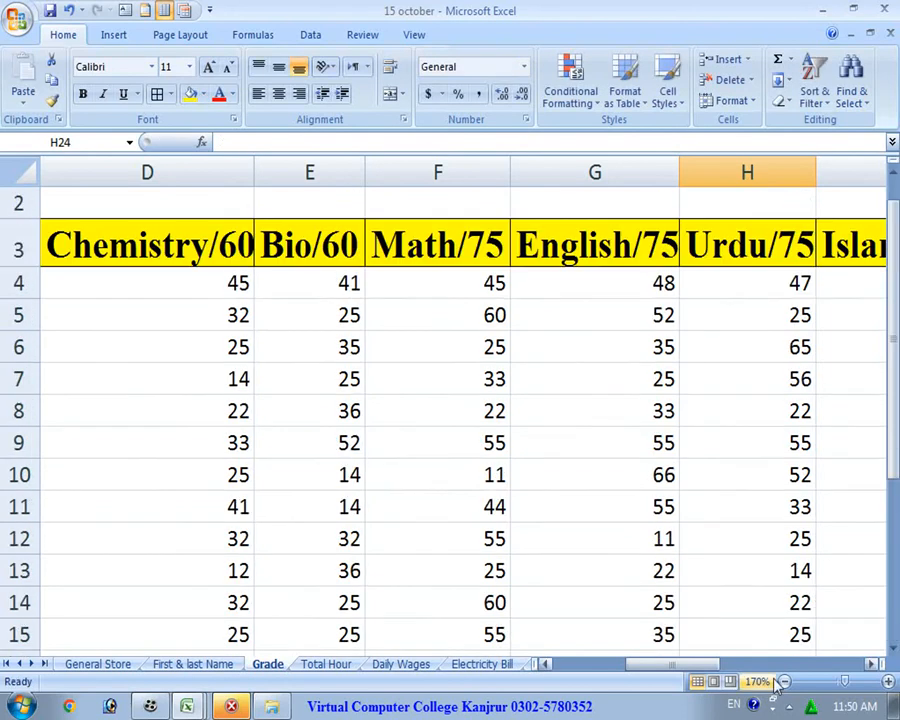
pyautogui.moveTo(670, 668); pyautogui.dragTo(740, 664)
pyautogui.click(590, 442)
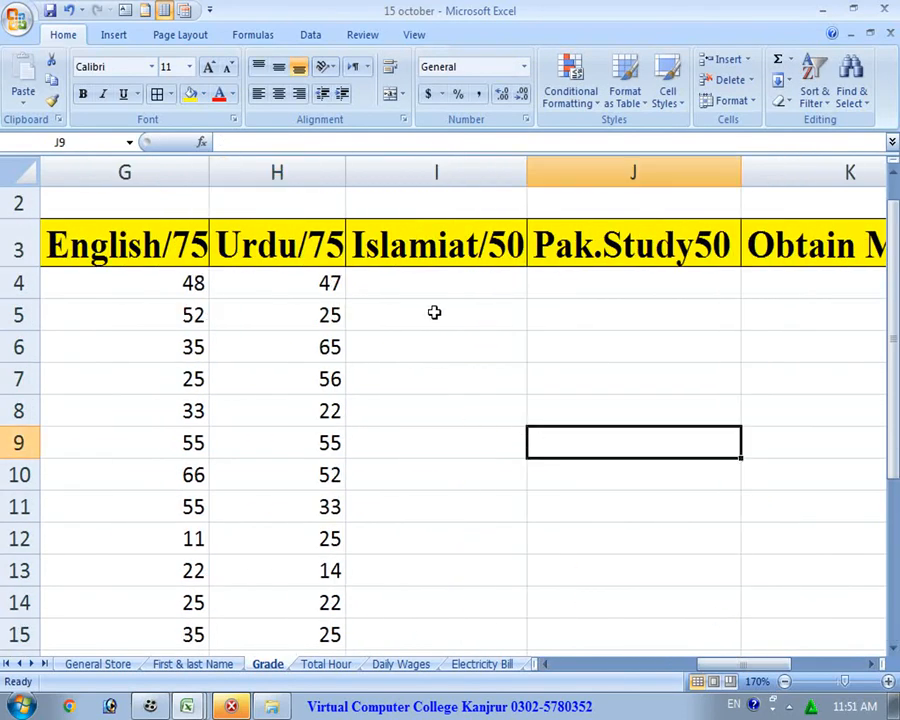
pyautogui.click(432, 298)
pyautogui.write('55')
pyautogui.press('Return')
pyautogui.write('2')
# Step: Enter the Islamiat marks 40, 25, 30, 25 and 44 in cells I4 to I8
pyautogui.click(431, 297)
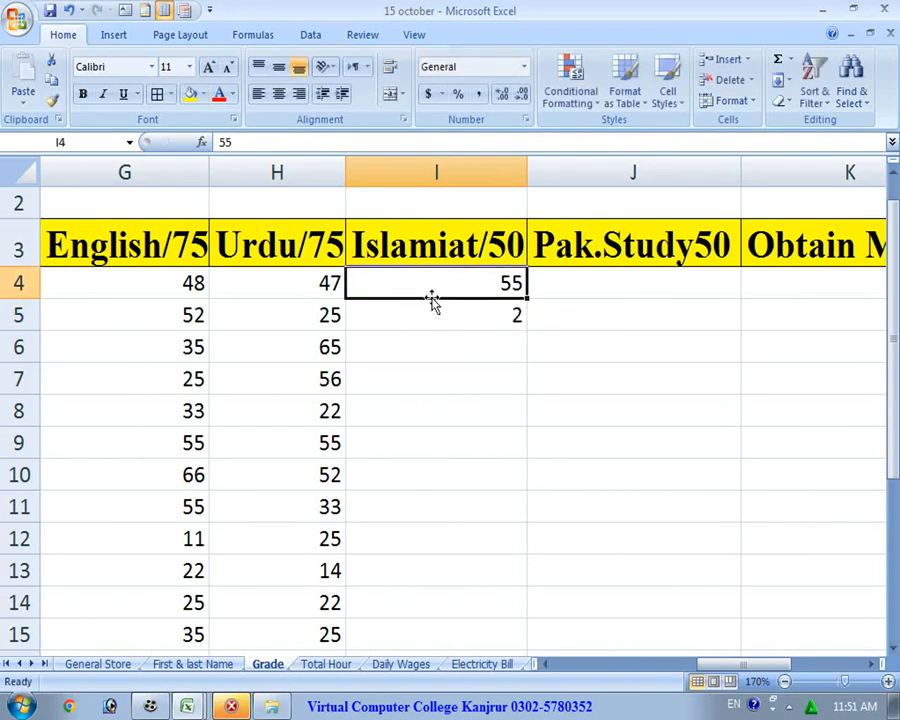
pyautogui.write('40')
pyautogui.press('Return')
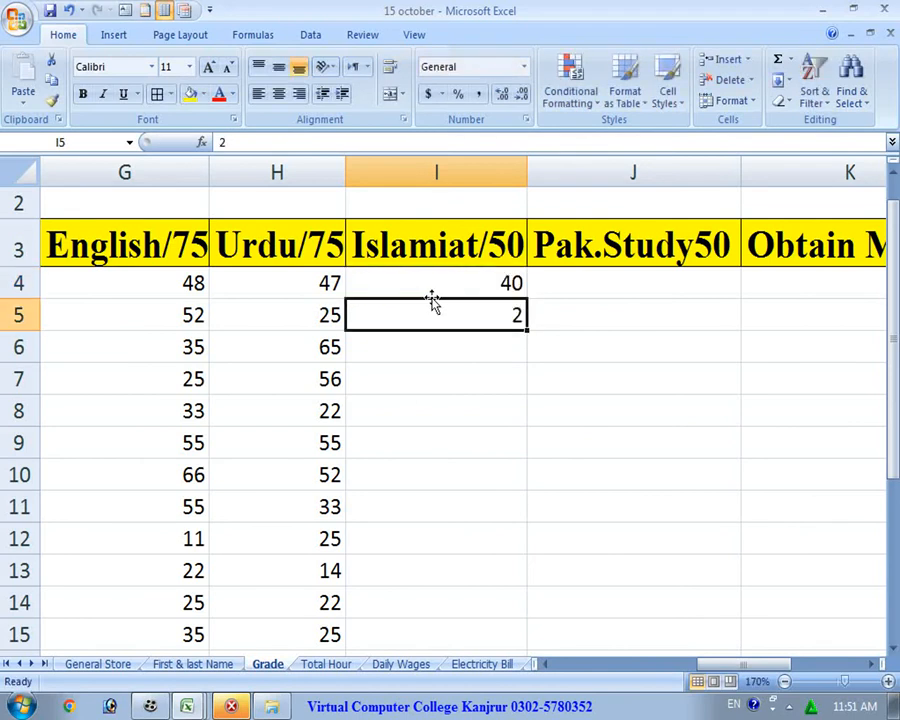
pyautogui.write('25')
pyautogui.press('Return')
pyautogui.write('30')
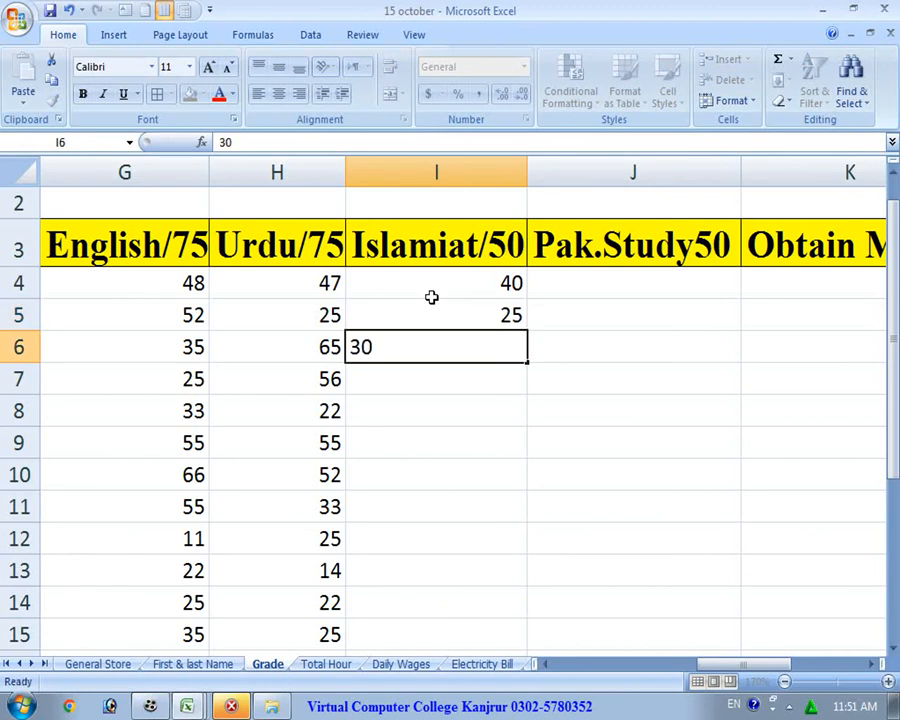
pyautogui.press('Return')
pyautogui.write('25')
pyautogui.press('Return')
pyautogui.write('4')
# Step: Enter the Islamiat marks 25, 44, 50, 22 and 50 in cells I9 to I13
pyautogui.write('25')
pyautogui.press('Return')
pyautogui.write('44')
pyautogui.press('Return')
pyautogui.write('52')
pyautogui.press('BackSpace')
pyautogui.write('0')
pyautogui.press('Return')
pyautogui.write('22')
pyautogui.press('Return')
pyautogui.write('50')
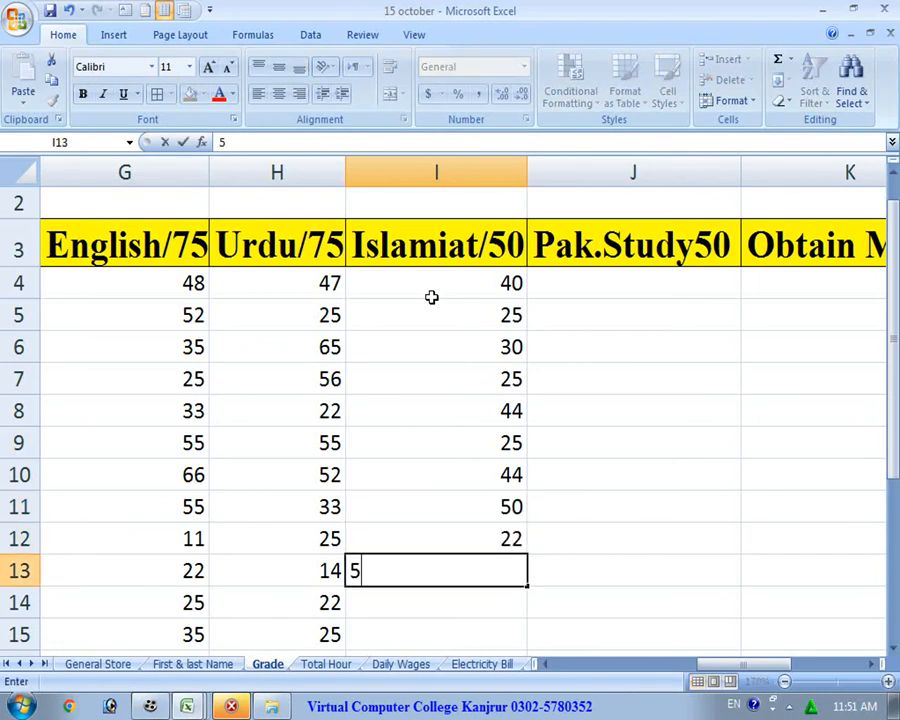
pyautogui.press('Return')
# Step: Enter the Islamiat marks 14, 50, 25, 30 and 14 in cells I14 to I18
pyautogui.write('14')
pyautogui.press('Return')
pyautogui.write('250')
pyautogui.press('Return')
pyautogui.press('Up')
pyautogui.write('50')
pyautogui.press('Return')
pyautogui.write('25')
pyautogui.press('Return')
pyautogui.write('30')
pyautogui.press('Return')
pyautogui.write('14')
pyautogui.press('Return')
# Step: Complete the Islamiat column with marks 25, 33, 25, 40 and 50 in cells I19 to I23
pyautogui.write('25')
pyautogui.press('Return')
pyautogui.write('33')
pyautogui.press('Return')
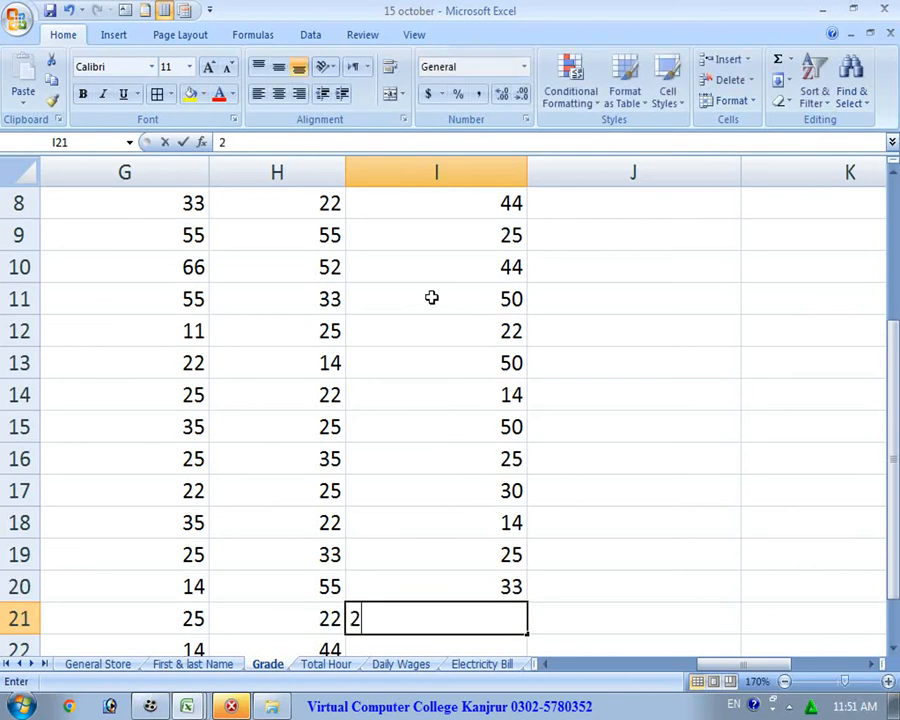
pyautogui.write('25')
pyautogui.press('Return')
pyautogui.write('40')
pyautogui.press('Return')
pyautogui.write('50')
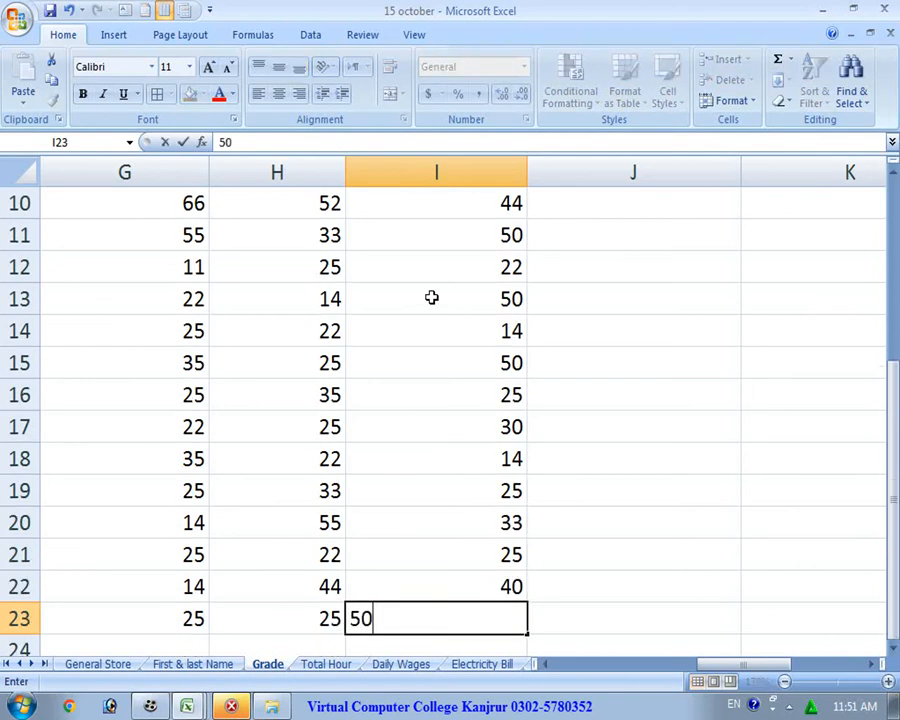
pyautogui.press('Return')
# Step: Enter the Pak.Study marks 41, 25, 22, 11 and 22 in cells J4 to J8
pyautogui.scroll(4, 737, 251)
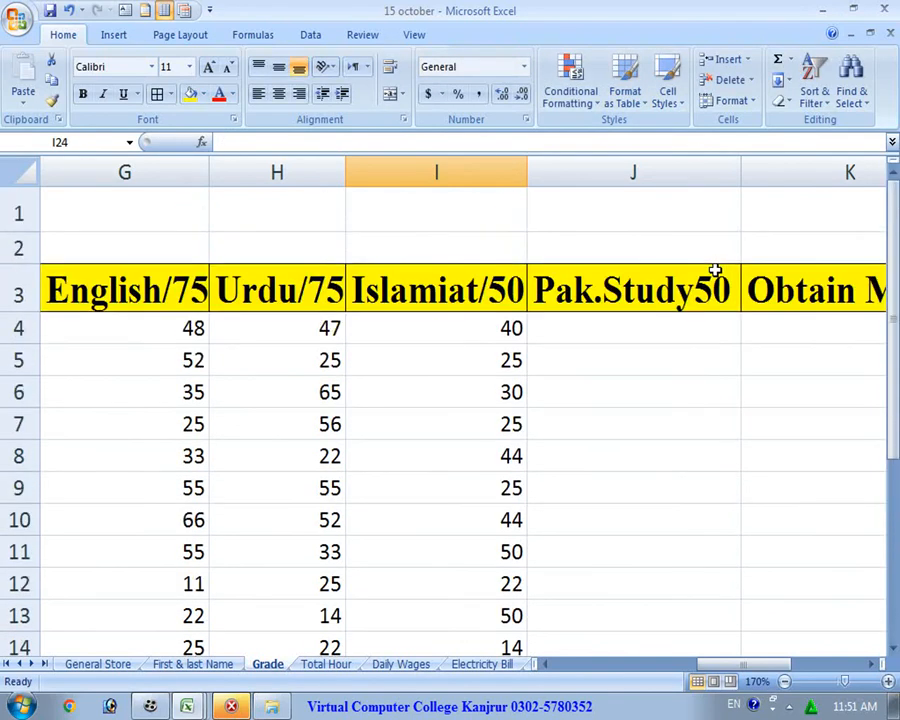
pyautogui.click(668, 323)
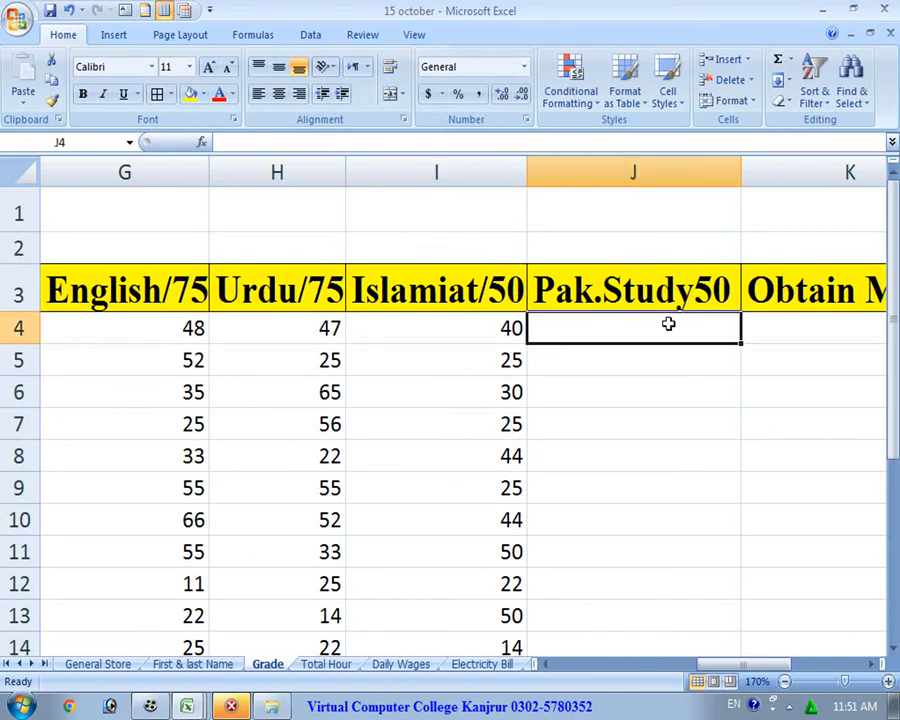
pyautogui.write('41')
pyautogui.press('Return')
pyautogui.write('25')
pyautogui.press('Return')
pyautogui.write('22')
pyautogui.press('Return')
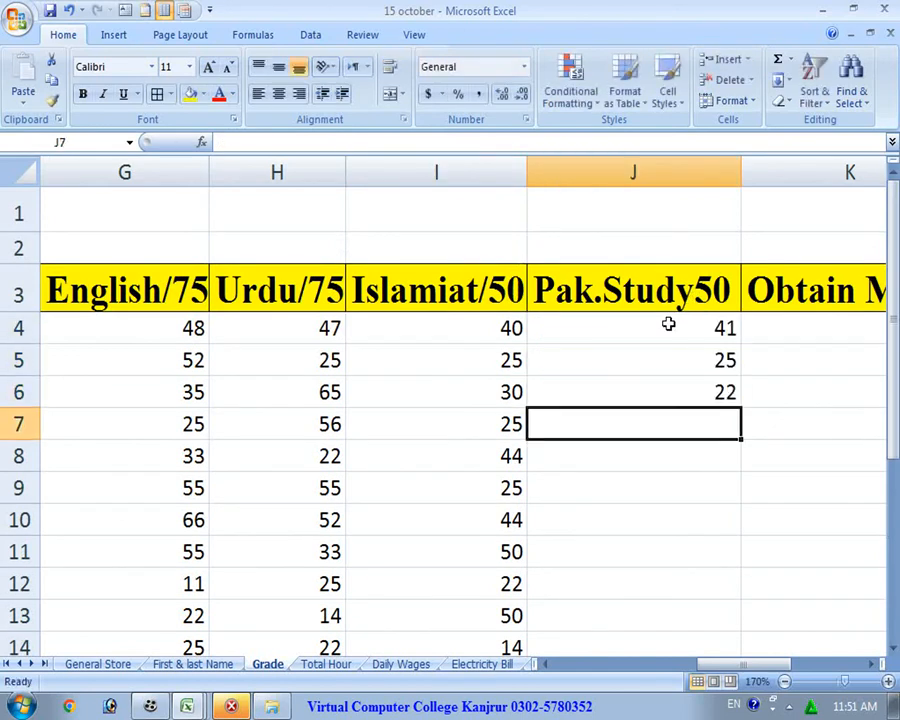
pyautogui.write('11')
pyautogui.press('Return')
pyautogui.write('22')
pyautogui.press('Return')
# Step: Enter the Pak.Study marks 33, 25, 35, 24 and 25 in cells J9 to J13
pyautogui.write('33')
pyautogui.press('Return')
pyautogui.write('25')
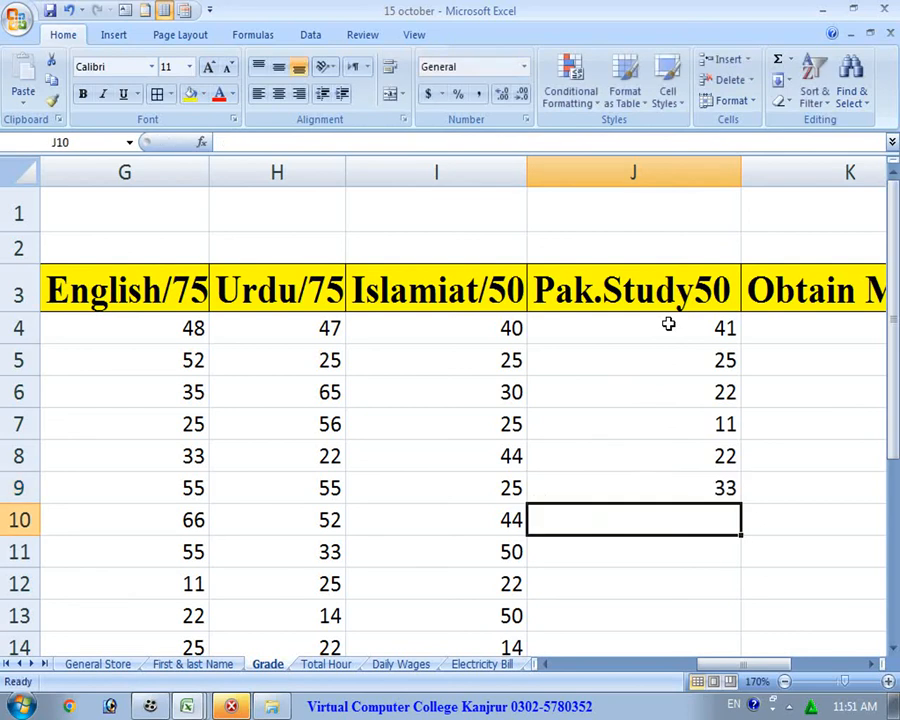
pyautogui.press('Return')
pyautogui.write('35')
pyautogui.press('Return')
pyautogui.write('24')
pyautogui.press('Return')
pyautogui.write('25')
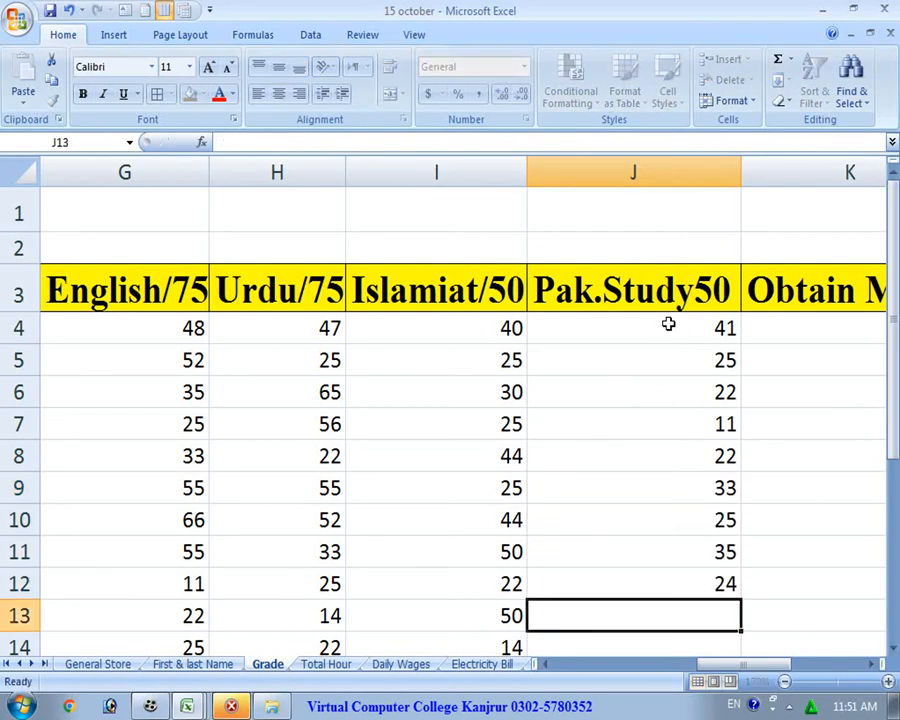
pyautogui.press('Return')
# Step: Enter the Pak.Study marks 50, 44, 25, 30 and 25 in cells J14 to J18
pyautogui.write('50')
pyautogui.press('Return')
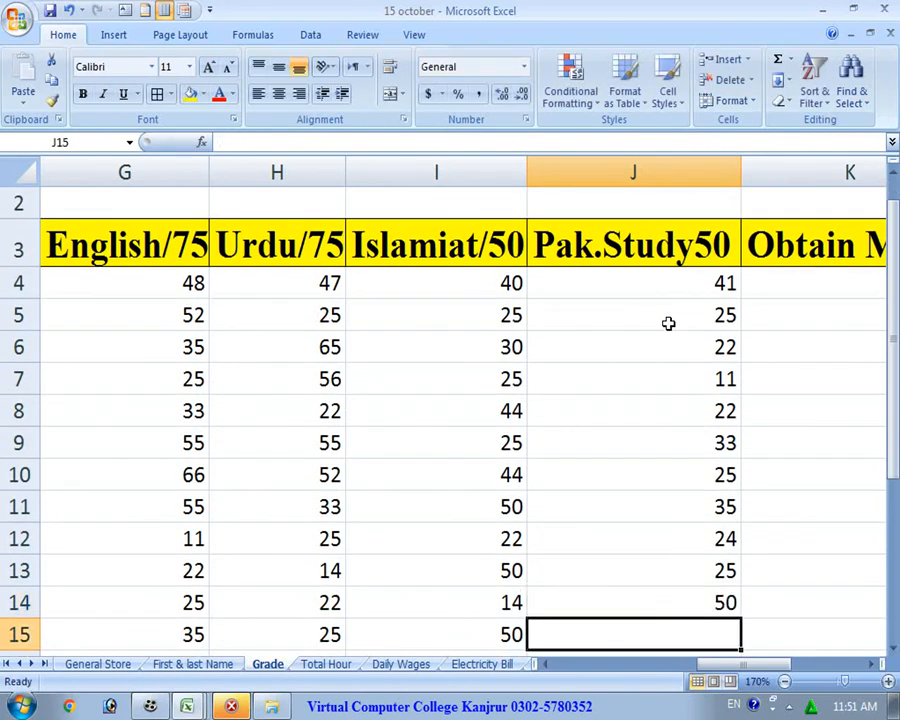
pyautogui.write('44')
pyautogui.press('Return')
pyautogui.write('25')
pyautogui.press('Return')
pyautogui.write('30')
pyautogui.press('Return')
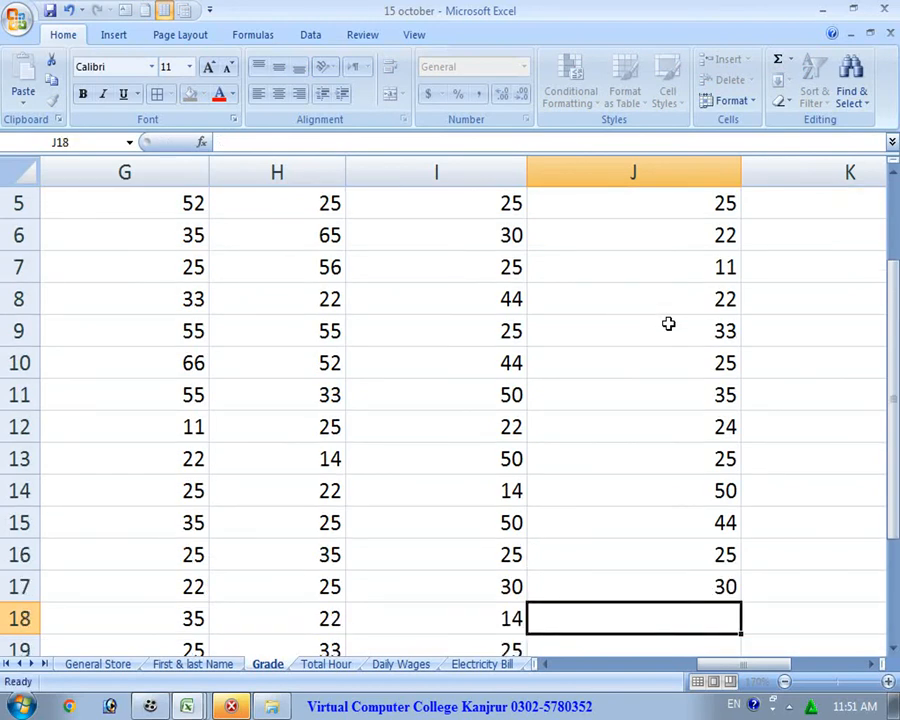
pyautogui.write('25')
pyautogui.press('Return')
# Step: Complete the Pak.Study column with marks 14, 25, 22, 20 and 25 in cells J19 to J23
pyautogui.write('14')
pyautogui.press('Return')
pyautogui.write('2')
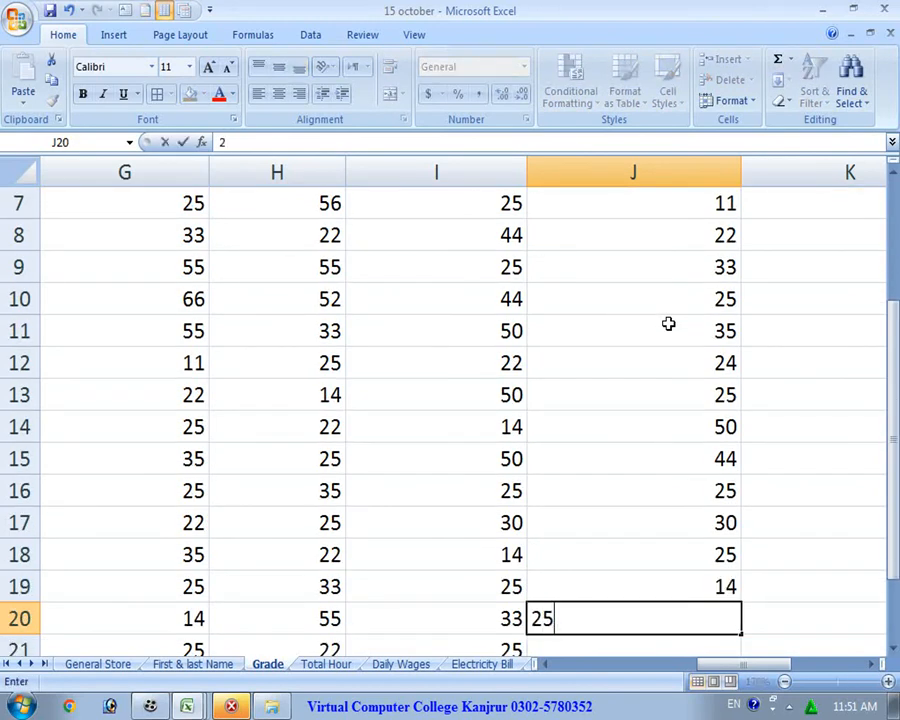
pyautogui.write('5')
pyautogui.press('Return')
pyautogui.write('22')
pyautogui.press('Return')
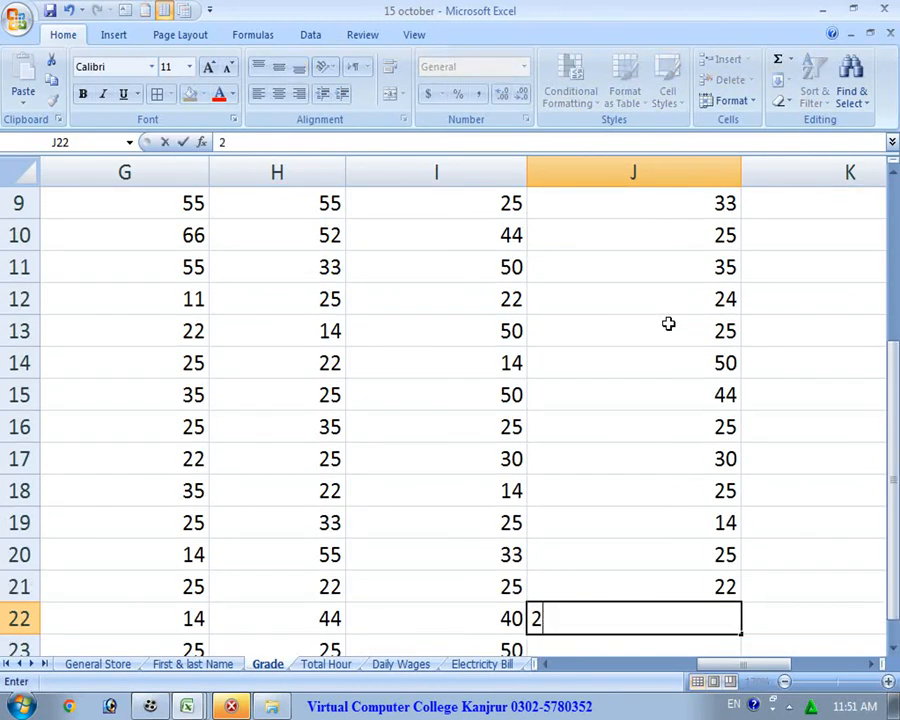
pyautogui.write('20')
pyautogui.press('Return')
pyautogui.write('25')
pyautogui.press('Return')
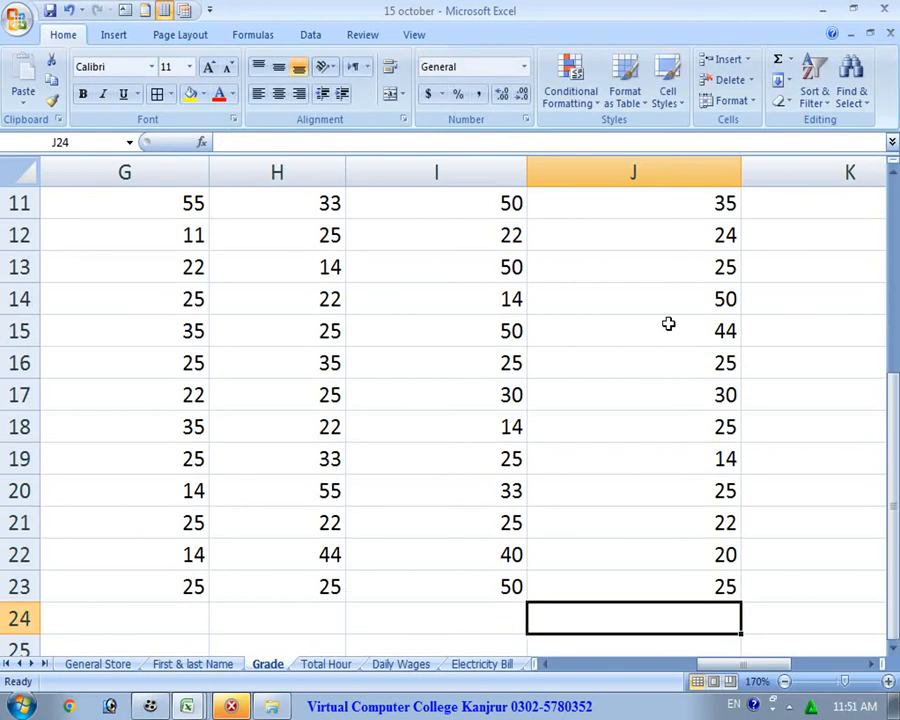
# Step: Widen column K so that its Obtain Marks heading fits
pyautogui.scroll(3, 668, 323)
pyautogui.moveTo(770, 667); pyautogui.dragTo(785, 664)
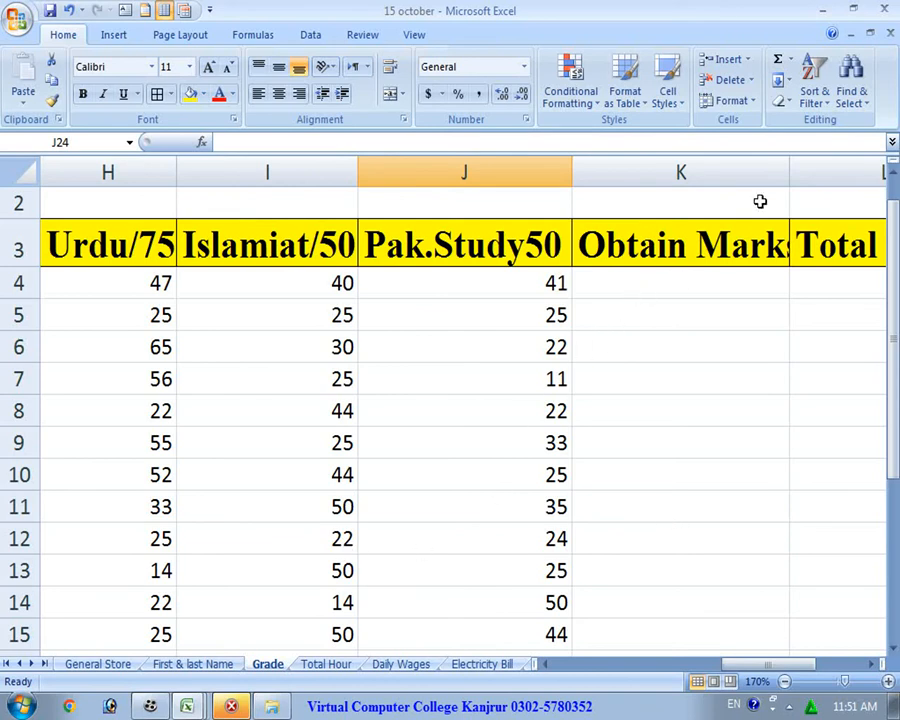
pyautogui.moveTo(789, 173); pyautogui.dragTo(805, 173)
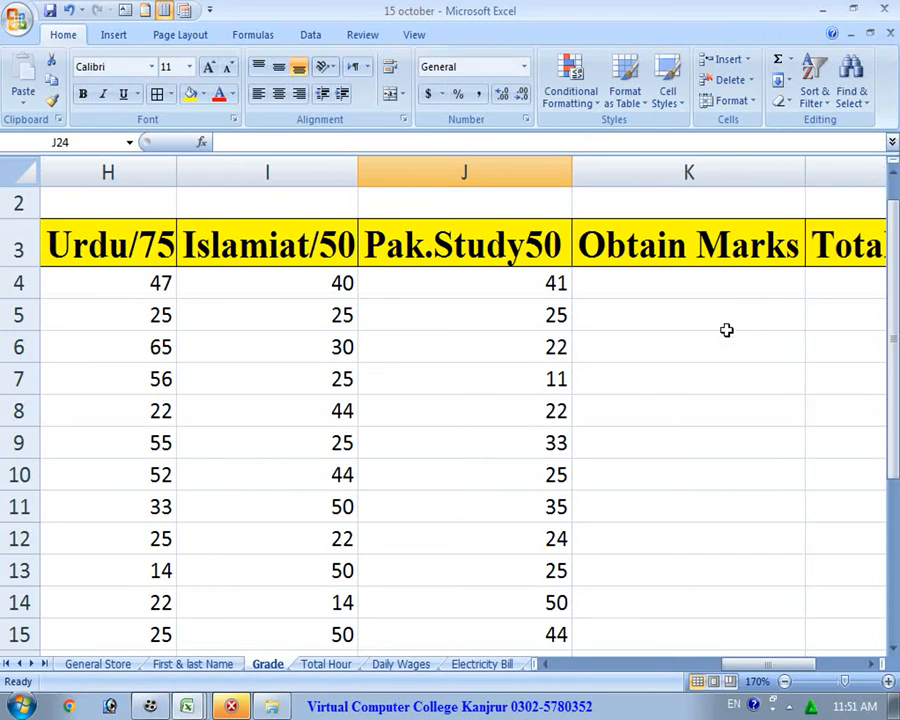
# Step: Sum the subject marks C4:J4 in cell K4 and fill the formula down the Obtain Marks column to row 23
pyautogui.click(743, 324)
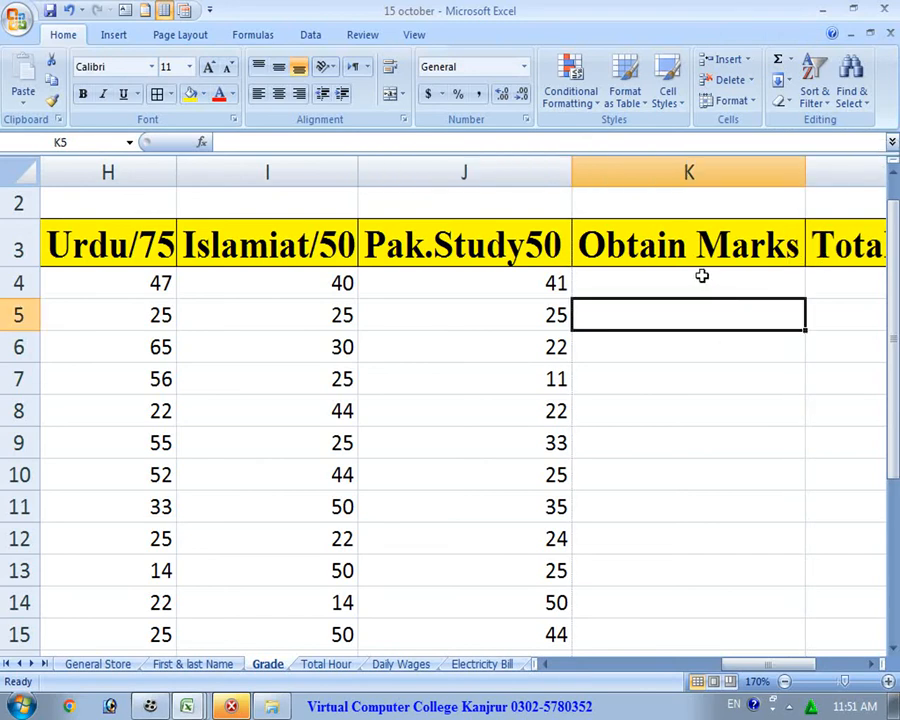
pyautogui.click(697, 285)
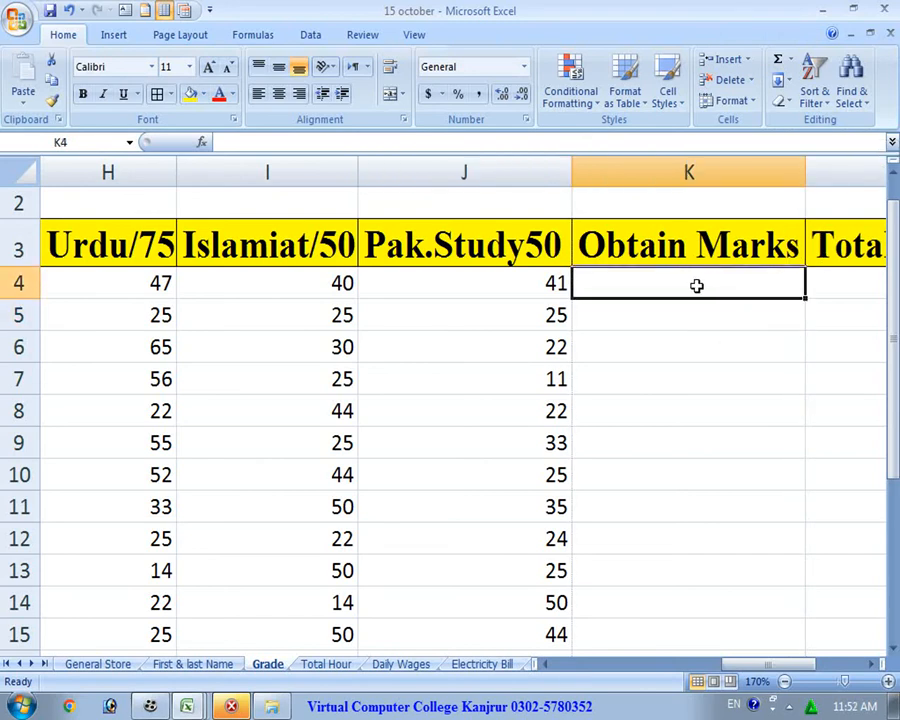
pyautogui.hotkey('alt', '=')
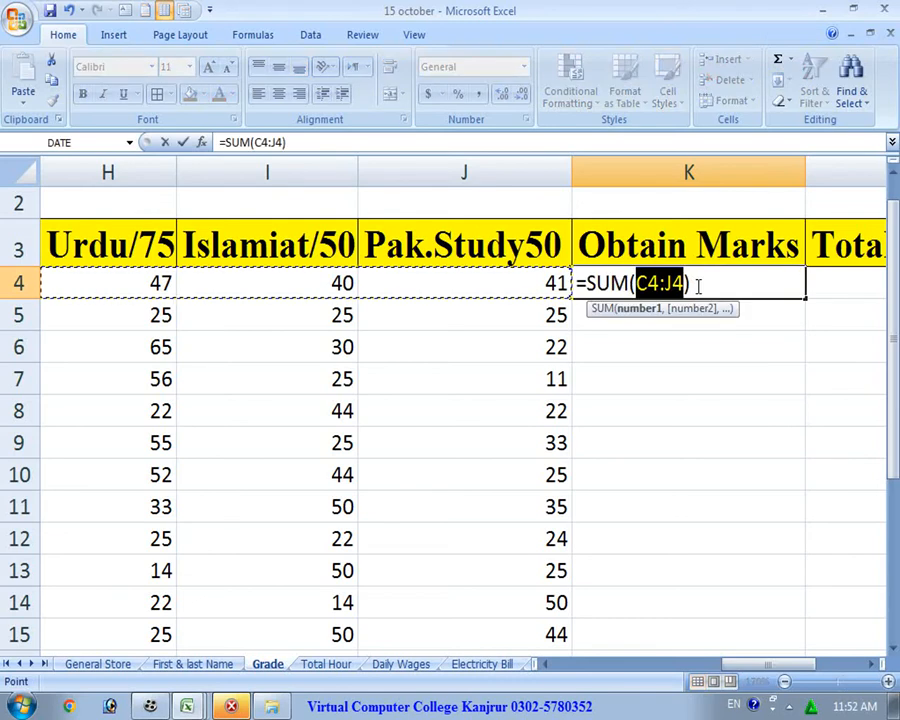
pyautogui.press('Return')
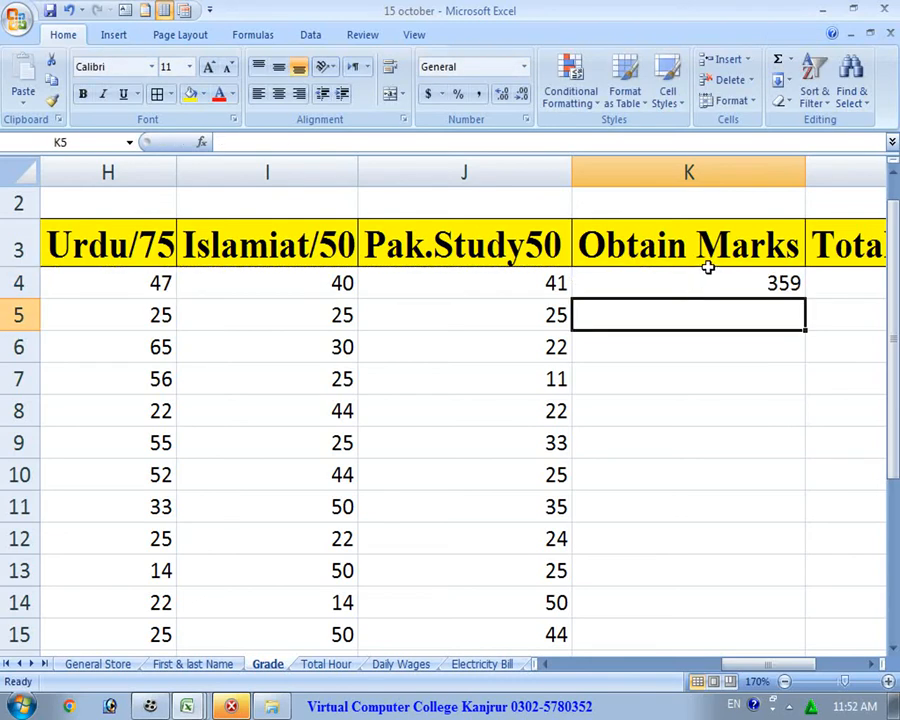
pyautogui.click(752, 278)
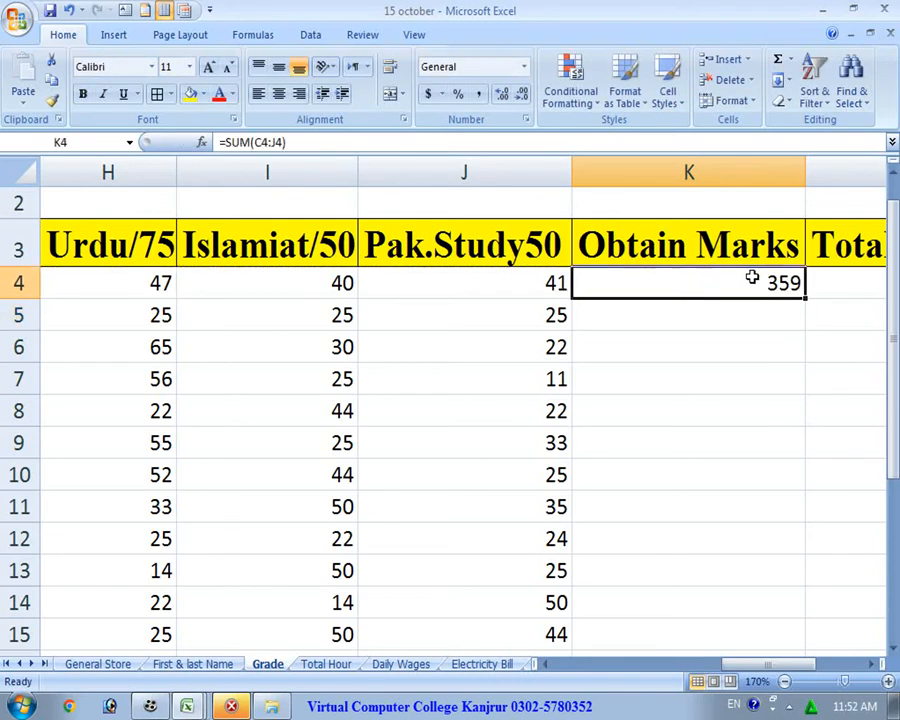
pyautogui.doubleClick(808, 297)
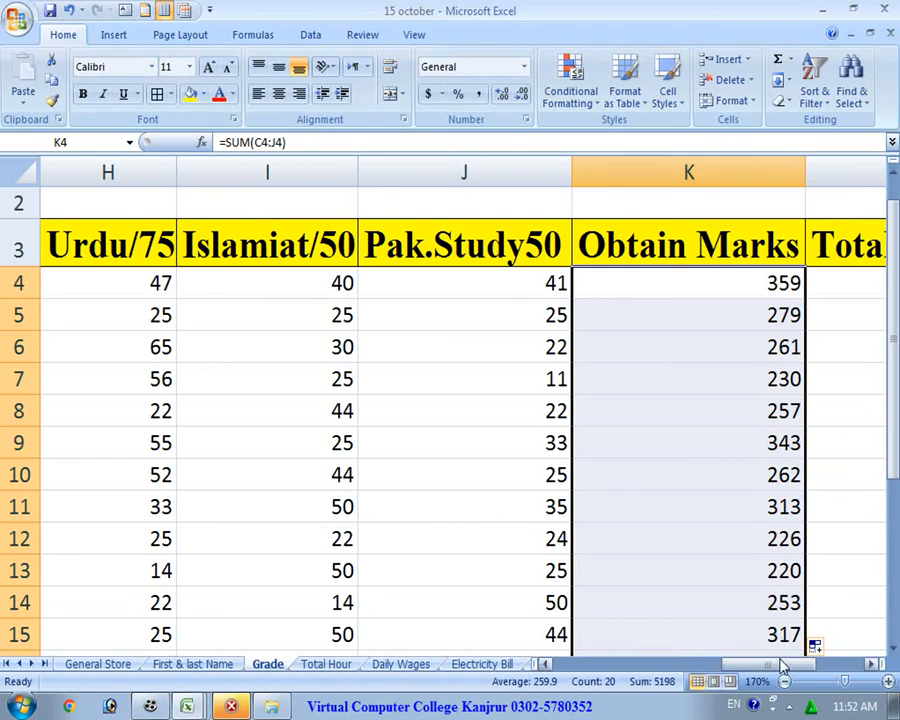
# Step: Enter 505 as the total marks in cell L4 and fill it down the Total Marks column for all students
pyautogui.moveTo(778, 655); pyautogui.dragTo(796, 660)
pyautogui.click(684, 294)
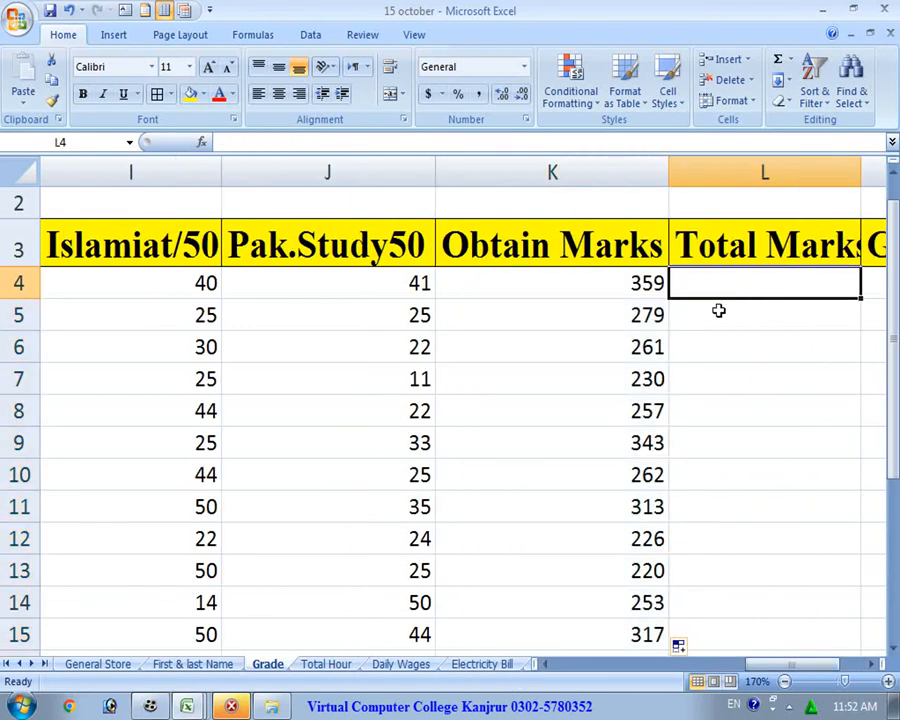
pyautogui.write('505')
pyautogui.press('Return')
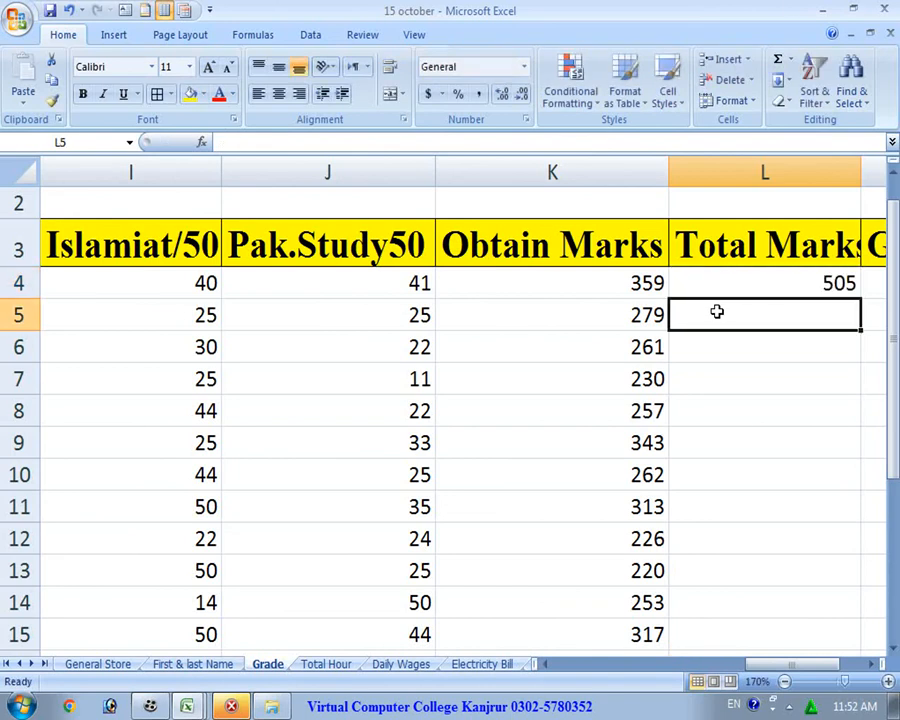
pyautogui.click(810, 282)
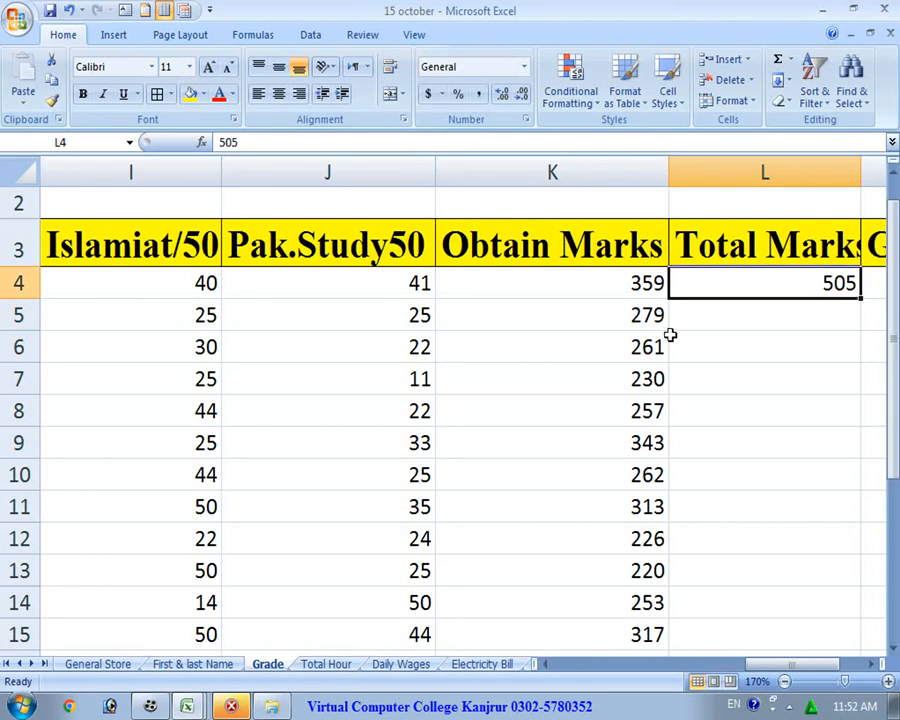
pyautogui.doubleClick(860, 298)
pyautogui.scroll(-5, 823, 430)
pyautogui.scroll(3, 823, 450)
pyautogui.scroll(3, 823, 458)
# Step: Move the Grade heading from cell M3 to N3 and select the emptied cell M3
pyautogui.moveTo(808, 665); pyautogui.dragTo(830, 665)
pyautogui.click(769, 363)
pyautogui.click(743, 334)
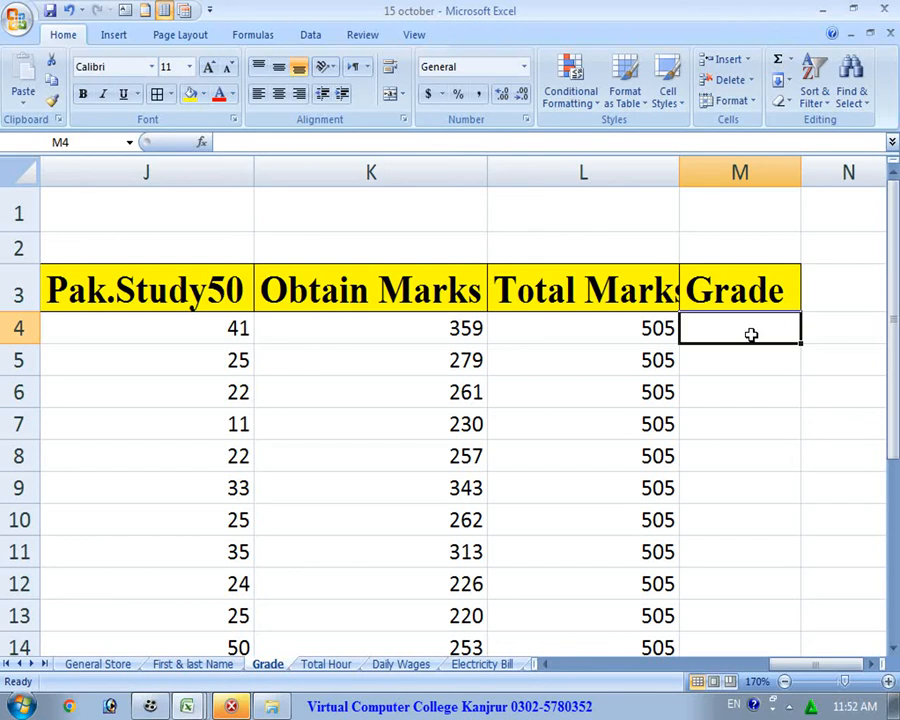
pyautogui.click(764, 275)
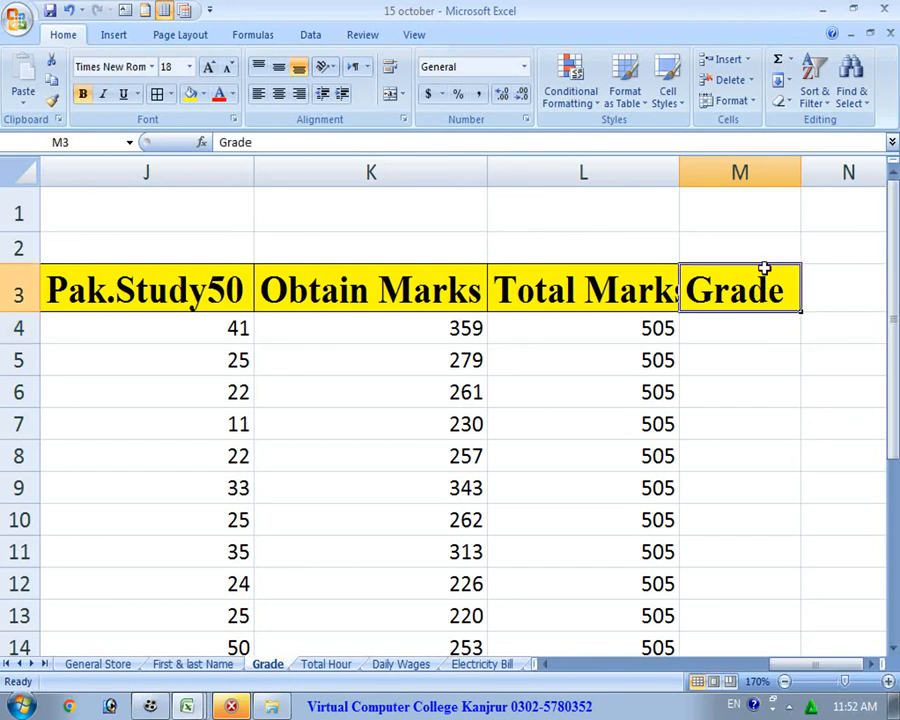
pyautogui.moveTo(822, 282); pyautogui.dragTo(830, 284)
pyautogui.click(772, 388)
pyautogui.click(717, 286)
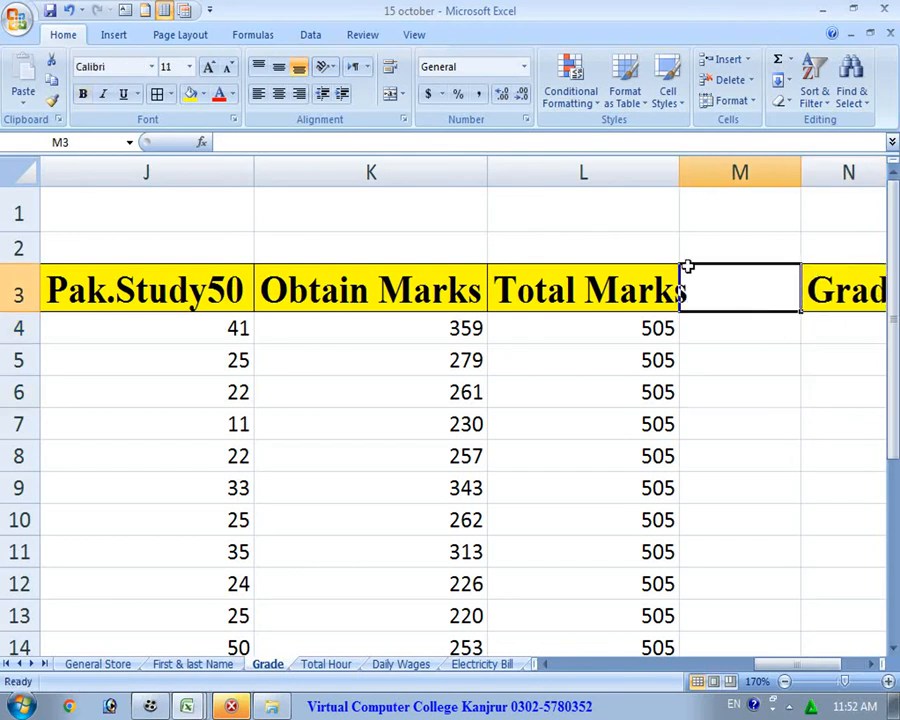
# Step: Widen column L so that its Total Marks heading fits
pyautogui.click(693, 173)
pyautogui.moveTo(680, 174); pyautogui.dragTo(689, 174)
pyautogui.click(740, 316)
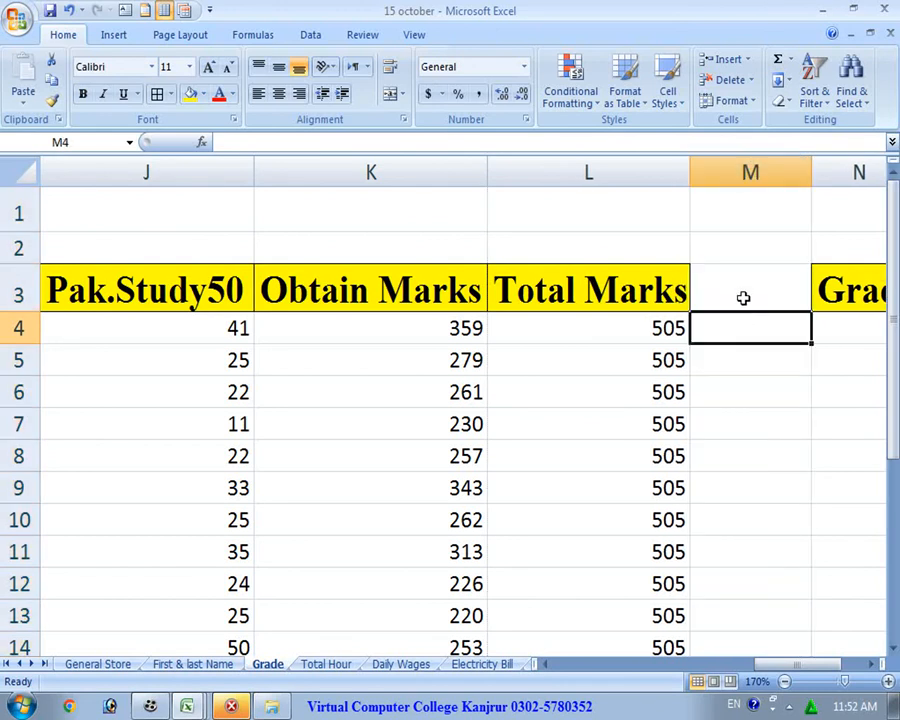
# Step: Enter % as the heading in cell M3
pyautogui.click(741, 285)
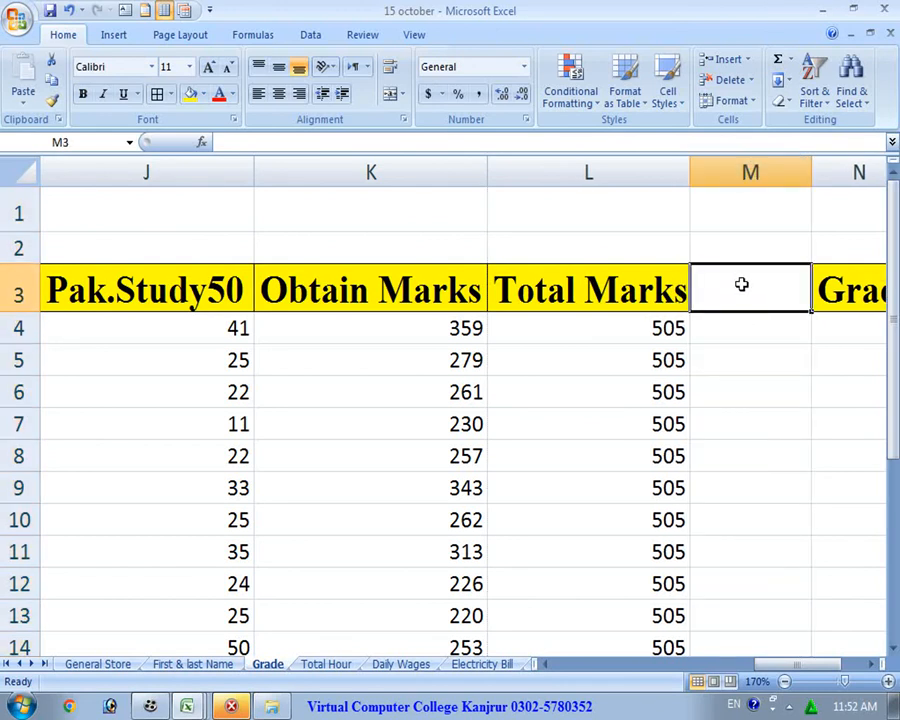
pyautogui.write('%')
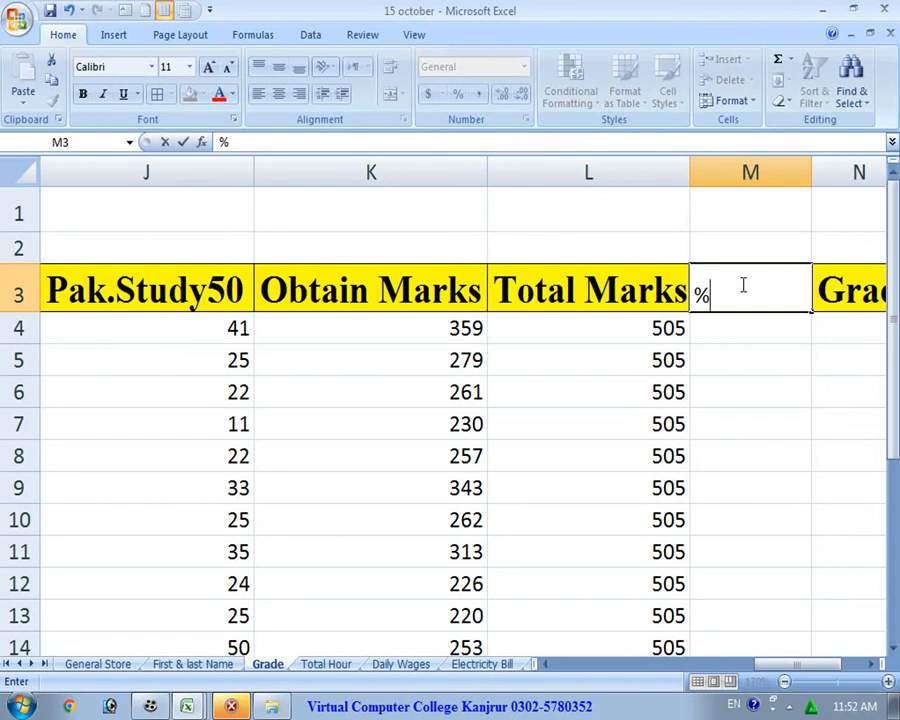
pyautogui.press('Return')
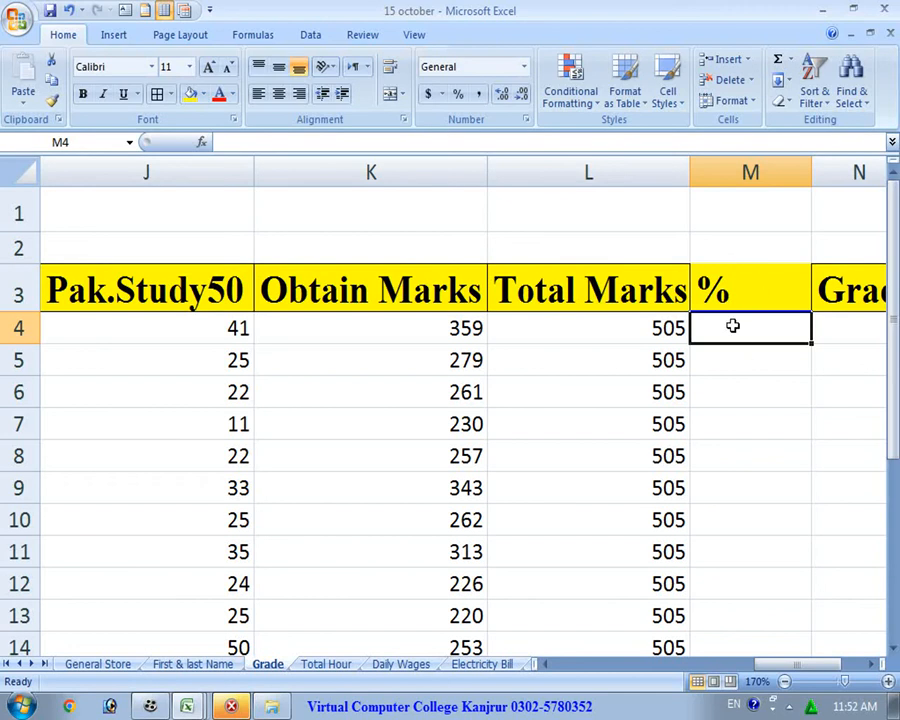
# Step: Calculate the first student's percentage in cell M4 with the formula =K4/L4
pyautogui.write('=')
pyautogui.press('Left')
pyautogui.press('Left')
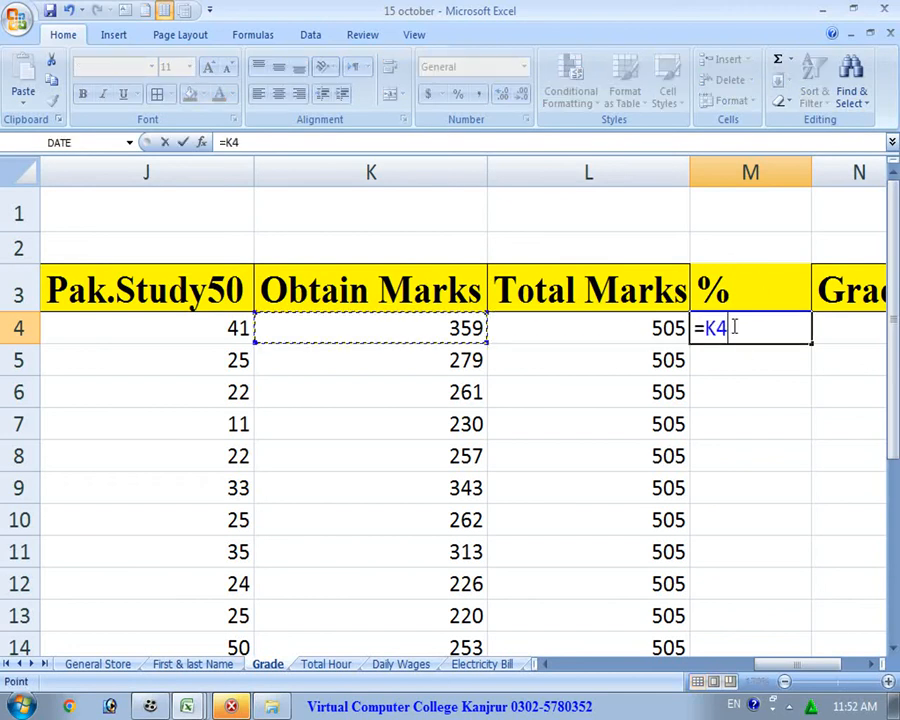
pyautogui.write('/')
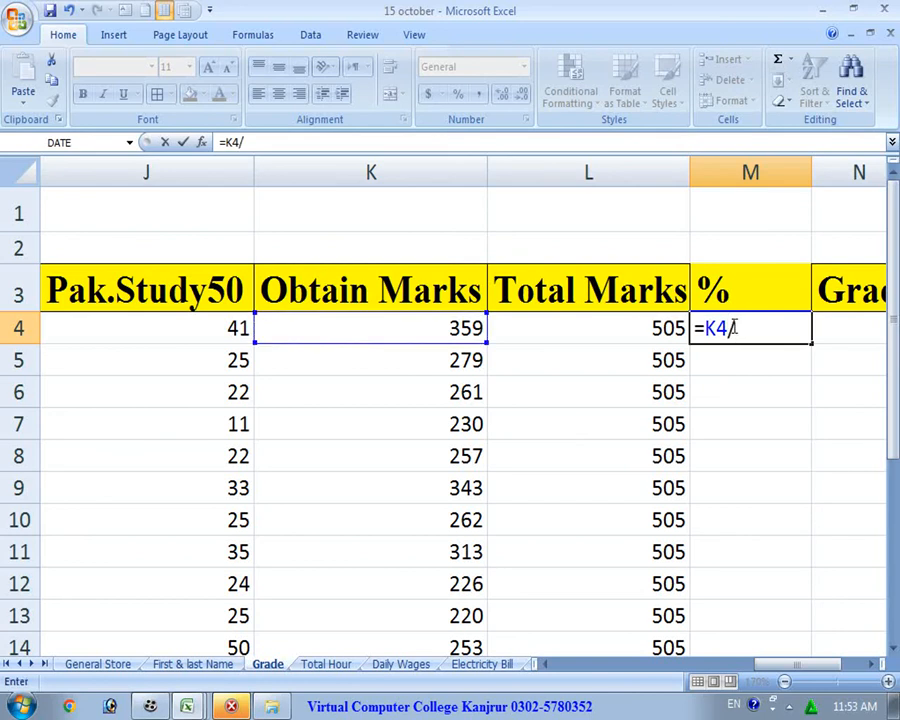
pyautogui.press('Left')
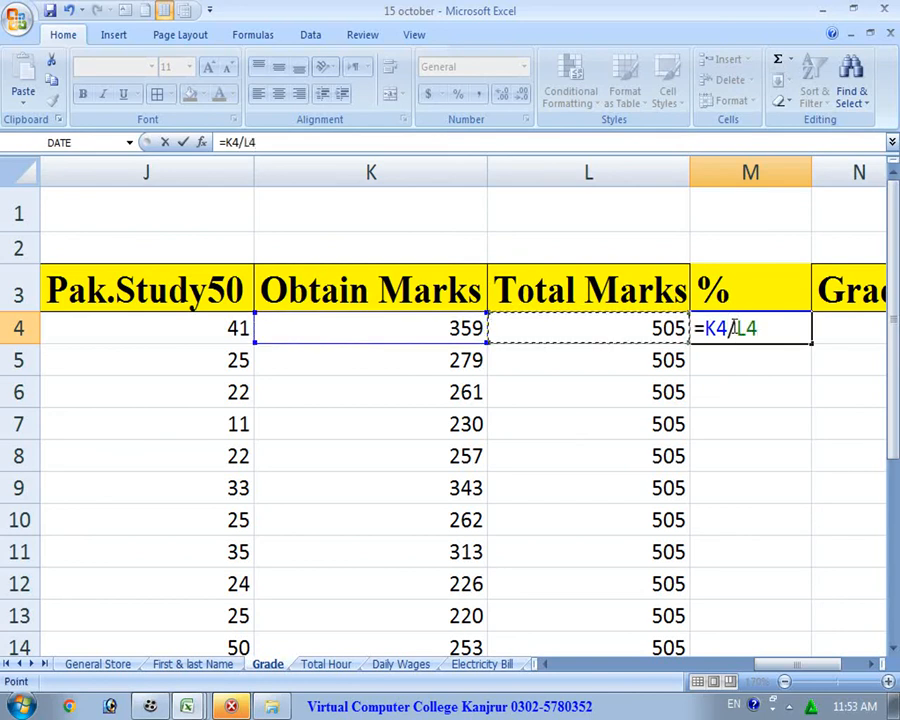
pyautogui.press('Return')
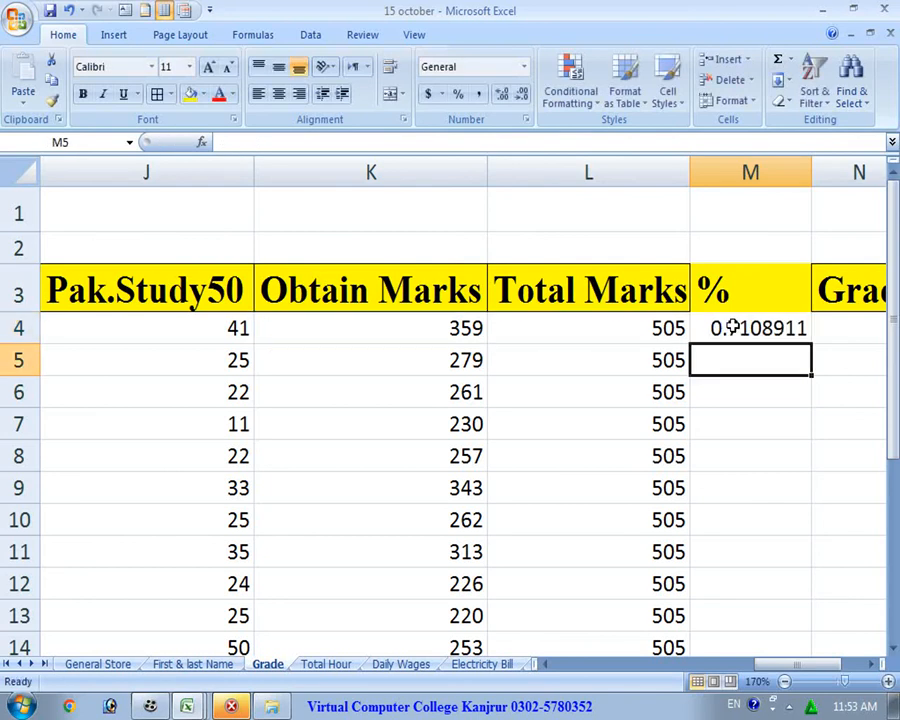
# Step: Fill the M4 formula down the % column for all students and format the results as percentages
pyautogui.click(771, 326)
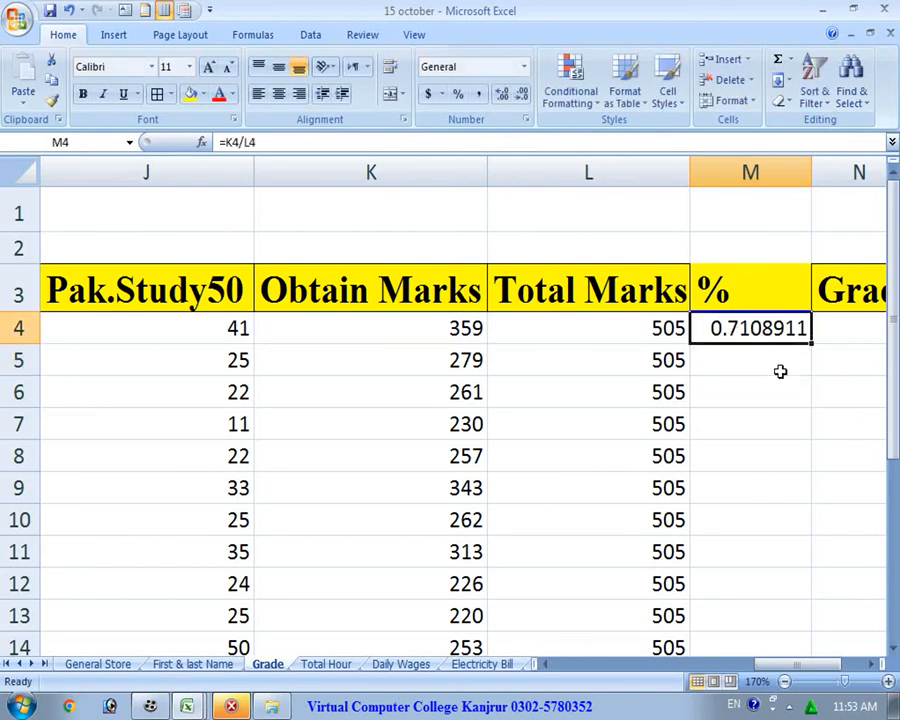
pyautogui.doubleClick(808, 345)
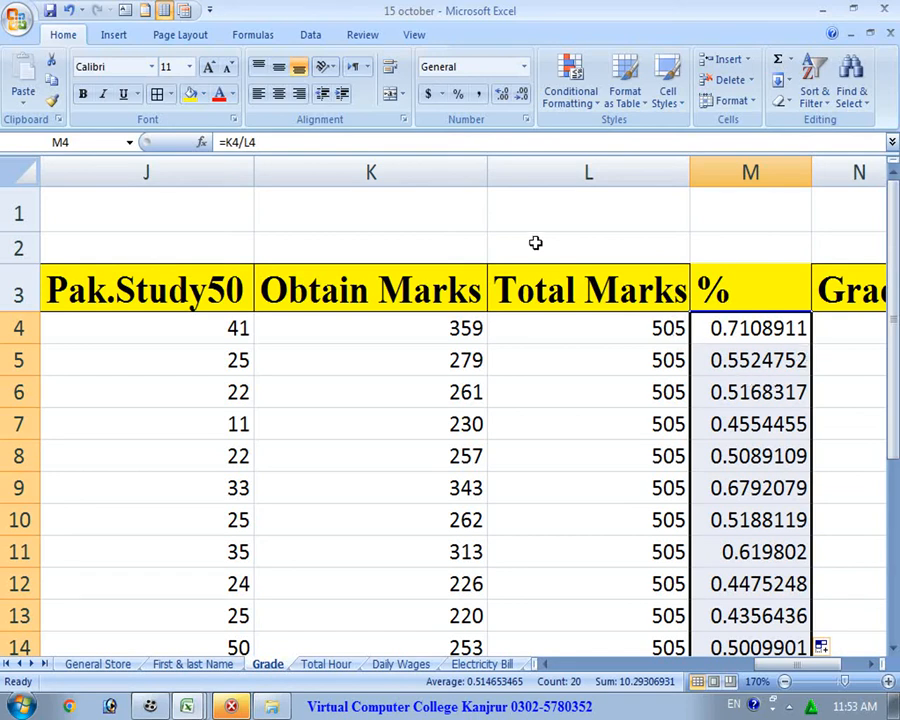
pyautogui.click(458, 96)
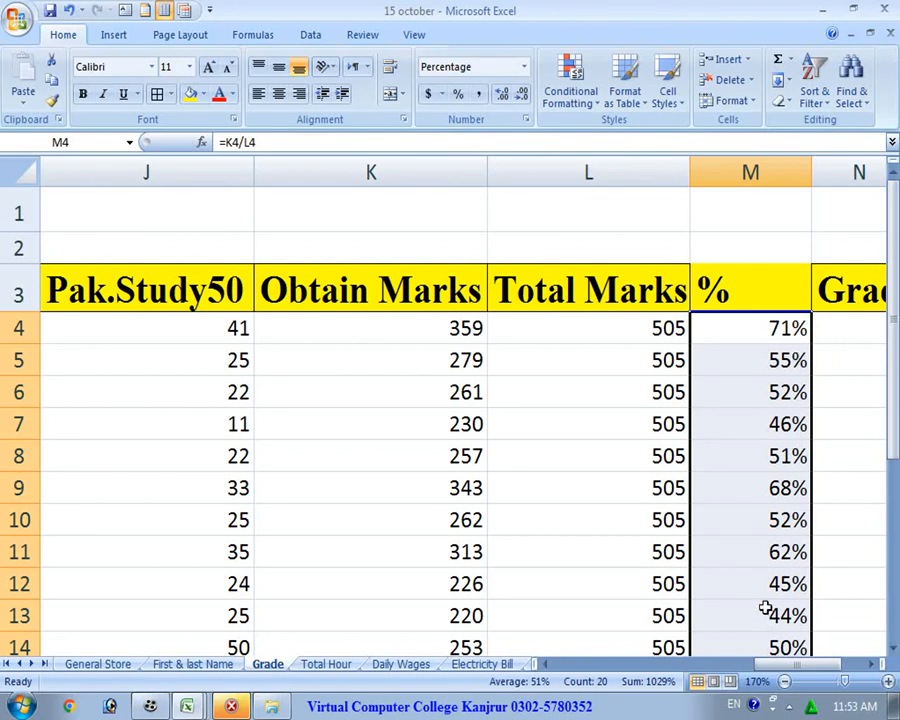
# Step: Widen column N so that its Grade heading fits
pyautogui.click(873, 665)
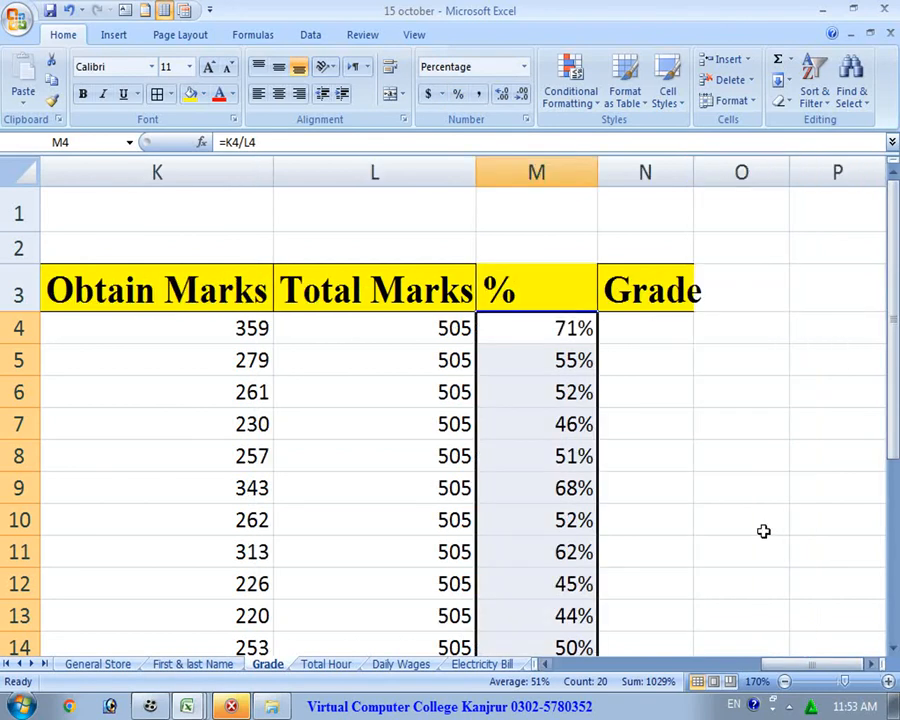
pyautogui.moveTo(693, 172); pyautogui.dragTo(717, 334)
pyautogui.click(668, 390)
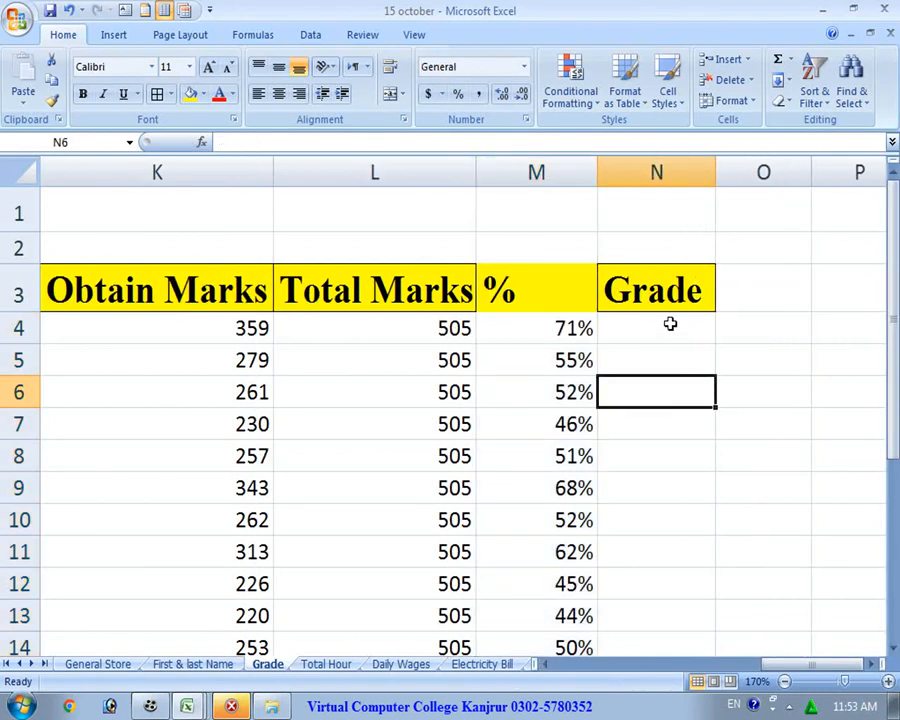
pyautogui.click(685, 338)
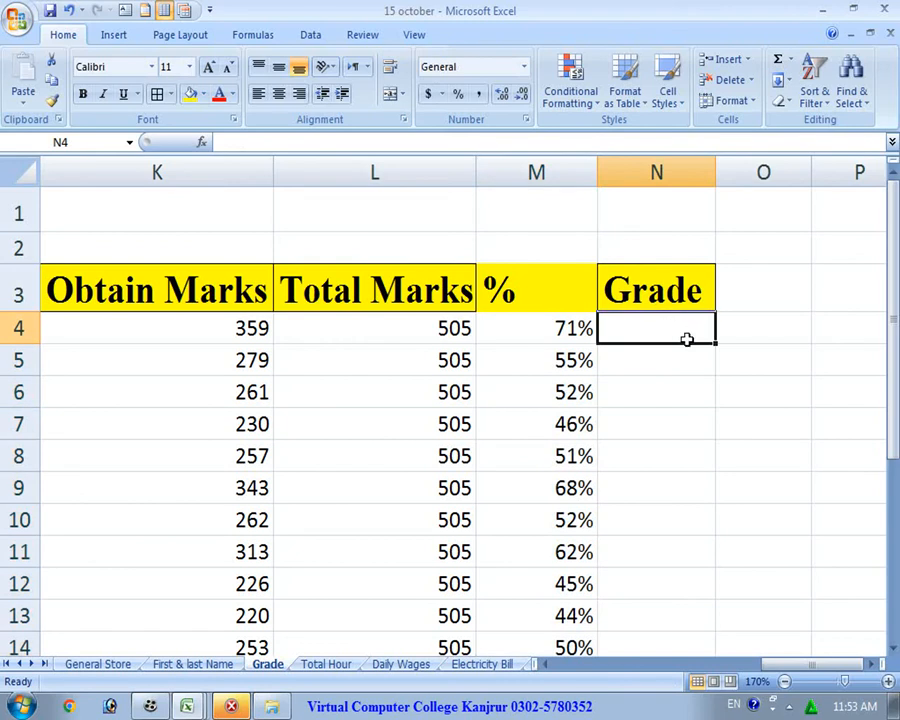
# Step: Move the Grade heading from cell N3 to O3 and select the emptied cell N3
pyautogui.click(701, 291)
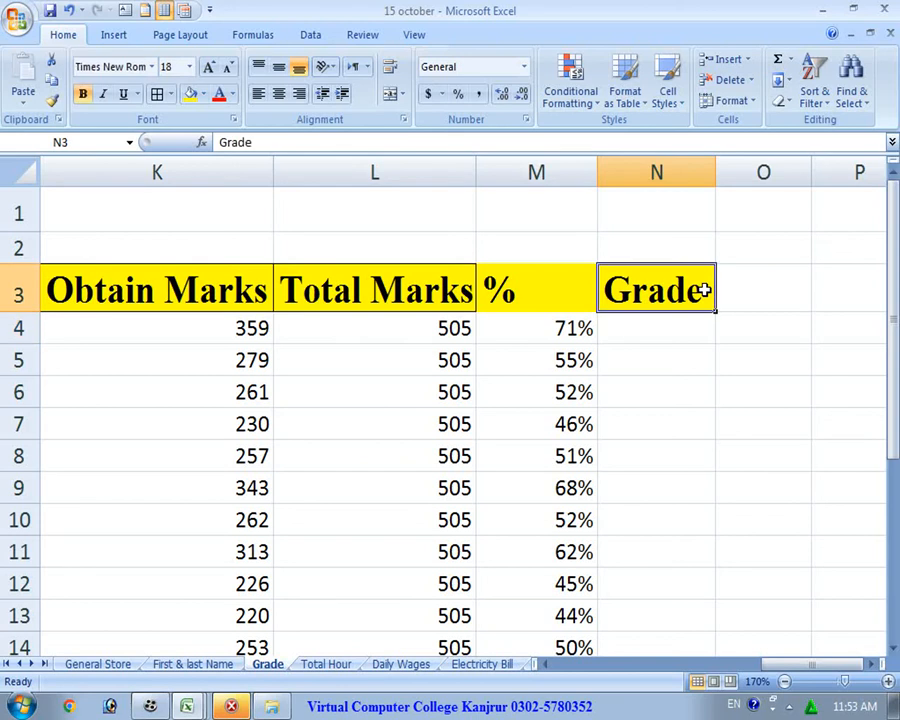
pyautogui.moveTo(687, 263); pyautogui.dragTo(758, 280)
pyautogui.click(673, 290)
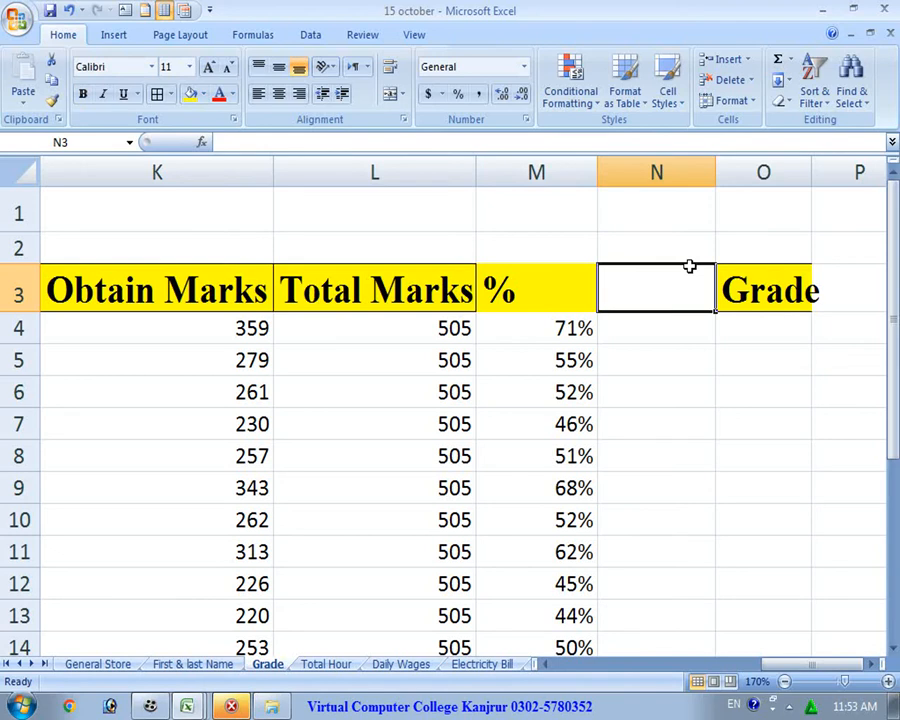
# Step: Enter Status as the heading in cell N3 and widen column O to fit its Grade heading
pyautogui.write('Sta')
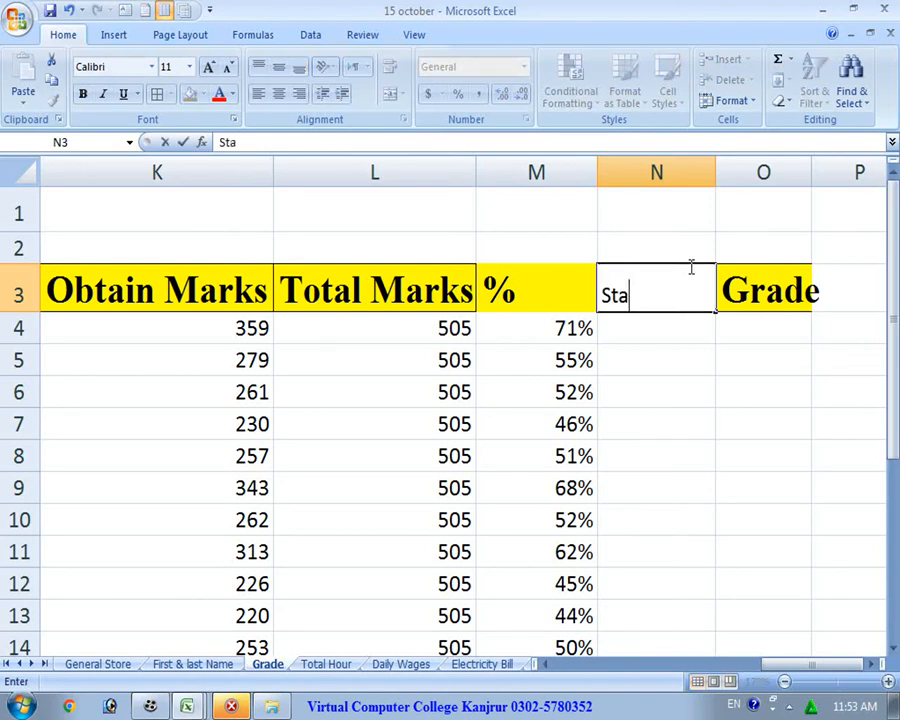
pyautogui.write('tus')
pyautogui.press('Return')
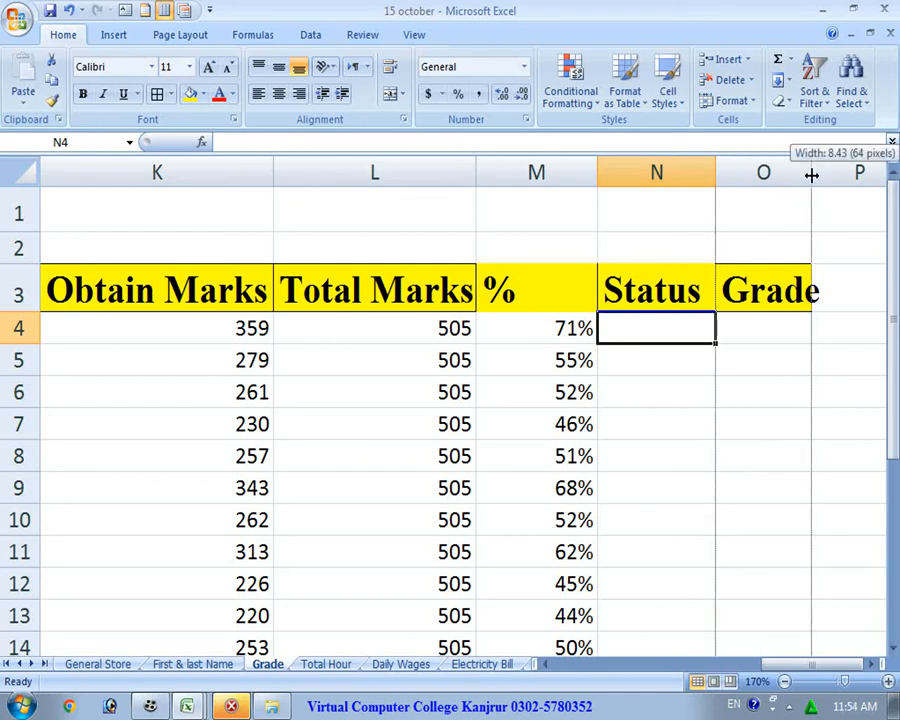
pyautogui.moveTo(811, 175); pyautogui.dragTo(818, 175)
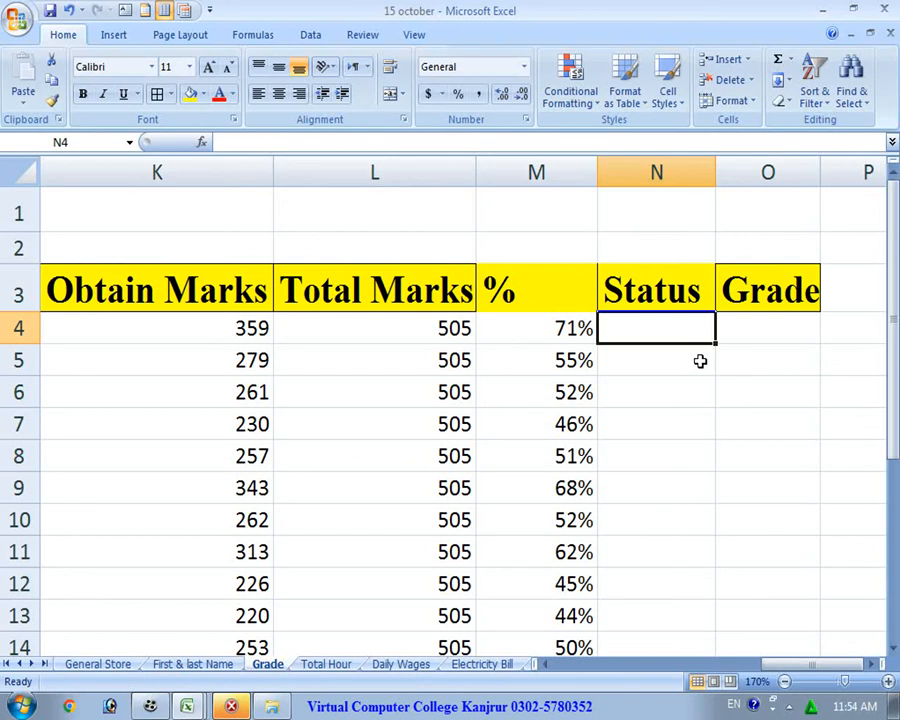
# Step: Begin an IF formula in Status cell N4 with the condition K4<=190 on the obtained marks
pyautogui.write('=if')
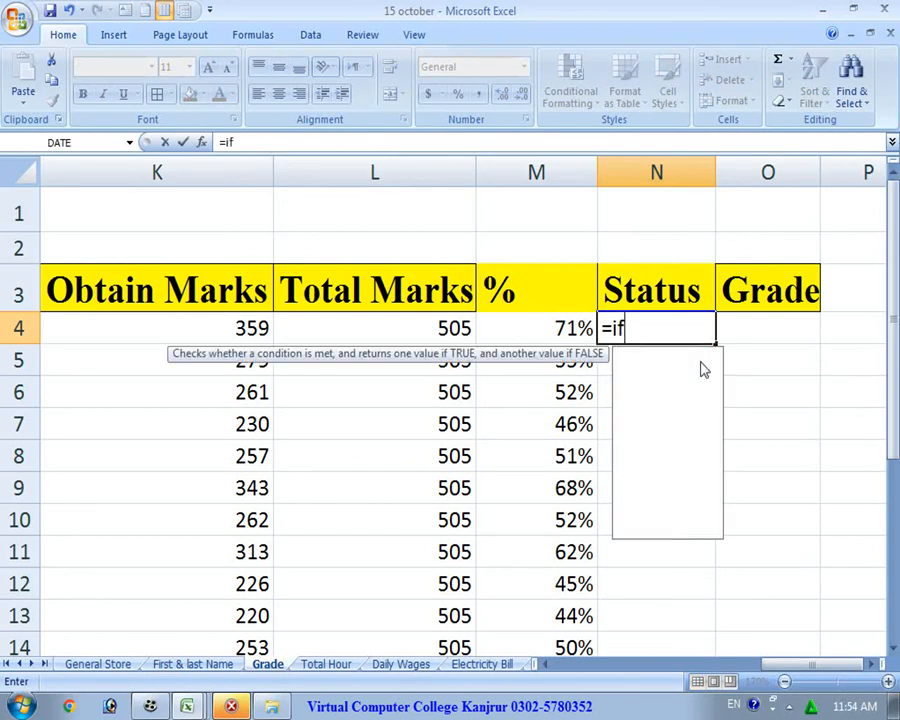
pyautogui.write('(')
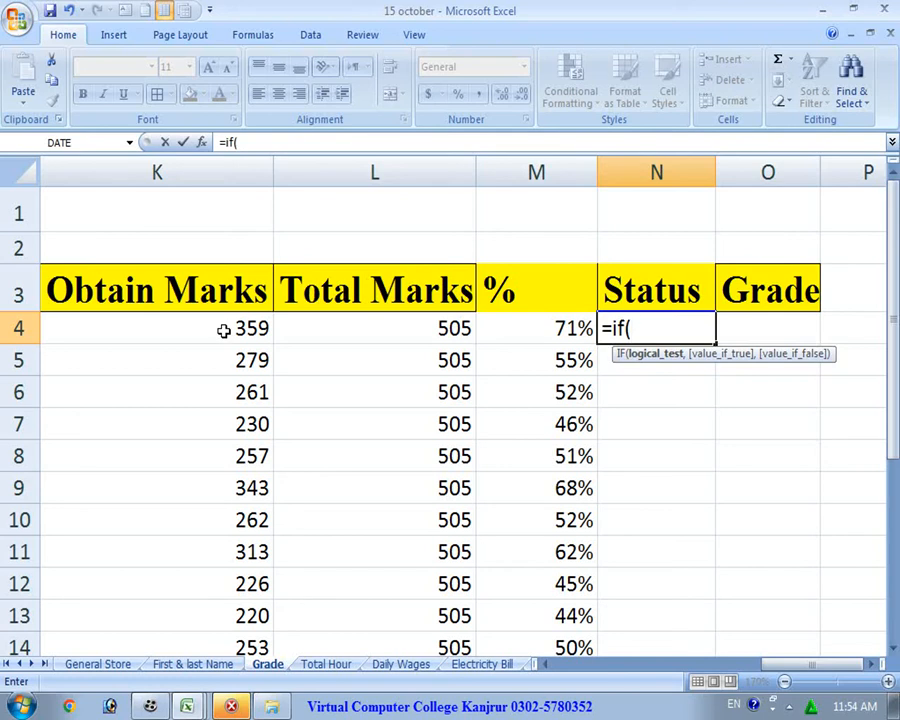
pyautogui.click(224, 330)
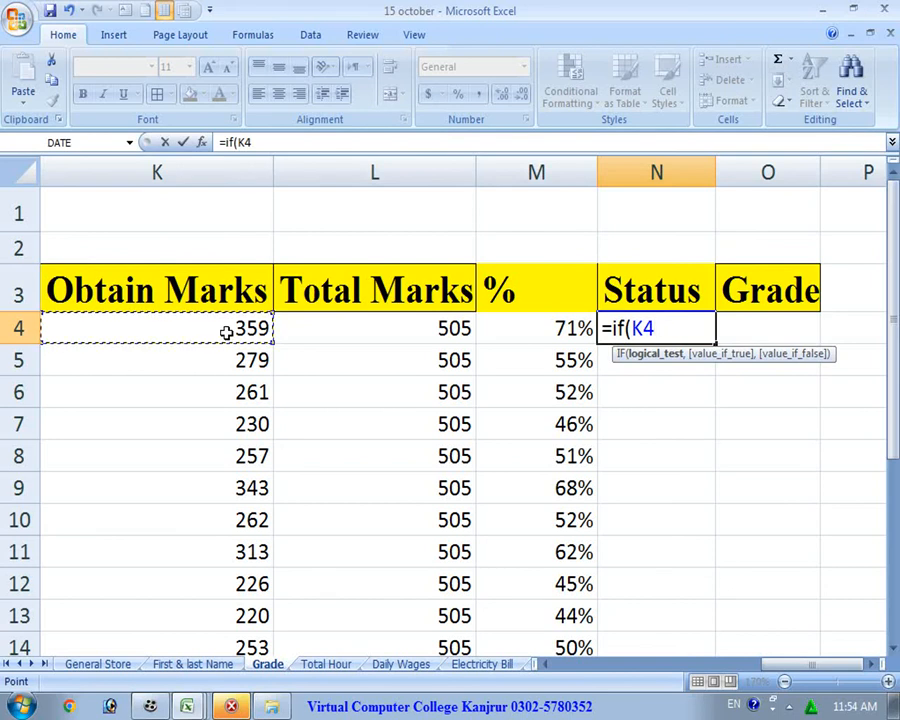
pyautogui.write('<')
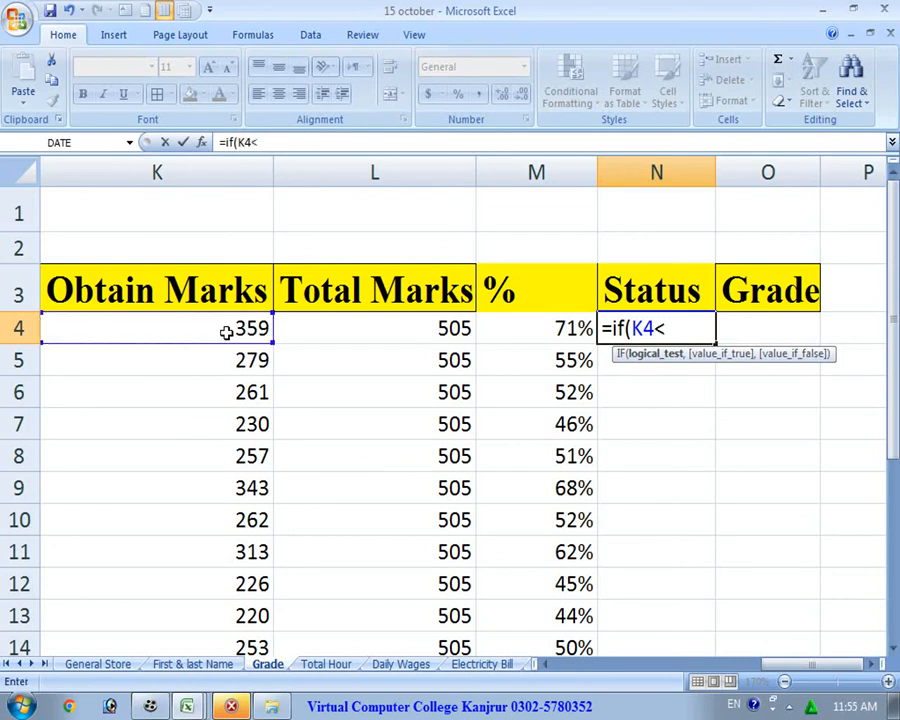
pyautogui.write('=190')
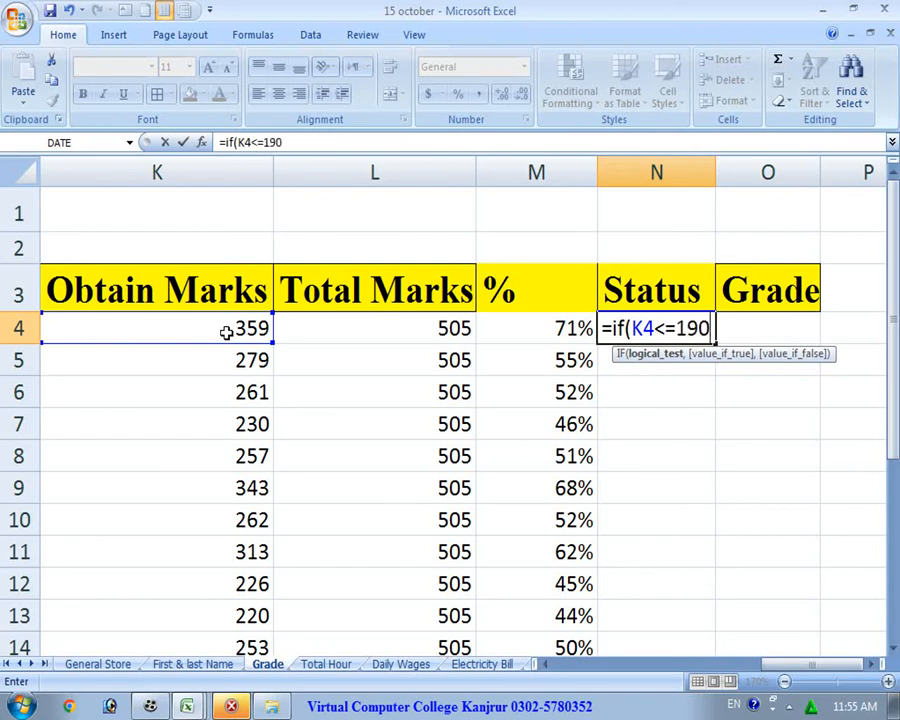
pyautogui.write(',')
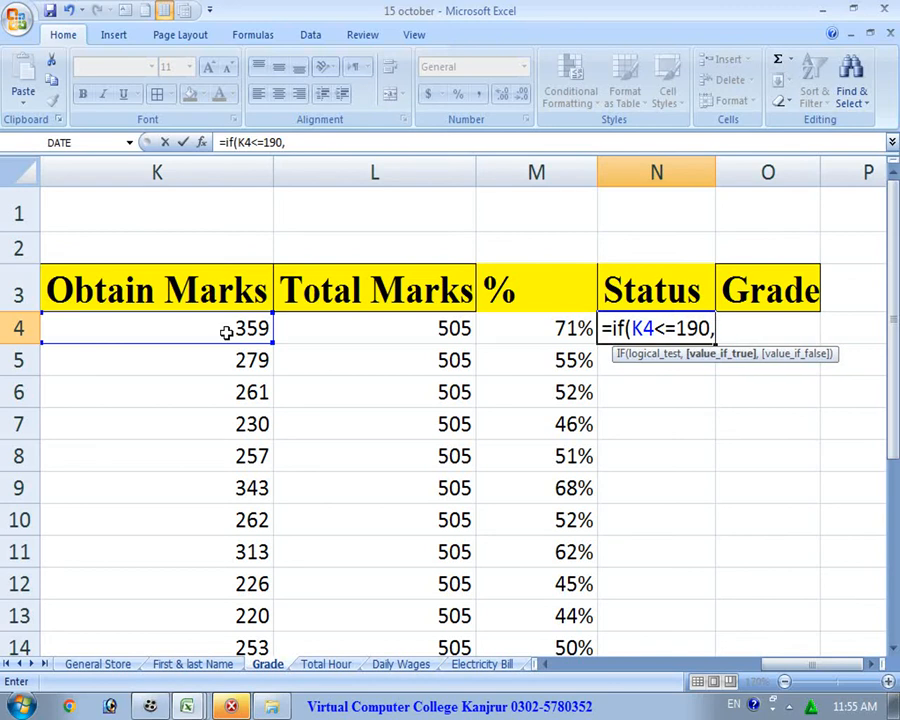
# Step: Replace the limit in the N4 formula's condition so that it reads K4<=200
pyautogui.write('"')
pyautogui.press('BackSpace')
pyautogui.press('BackSpace')
pyautogui.press('BackSpace')
pyautogui.press('BackSpace')
pyautogui.press('BackSpace')
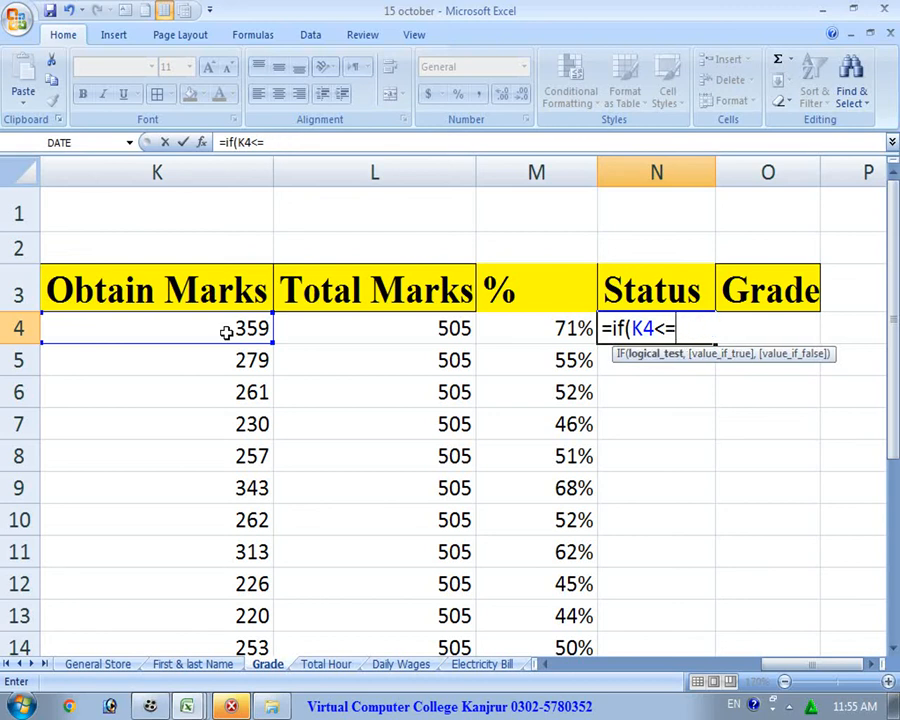
pyautogui.write('2')
pyautogui.write('00,')
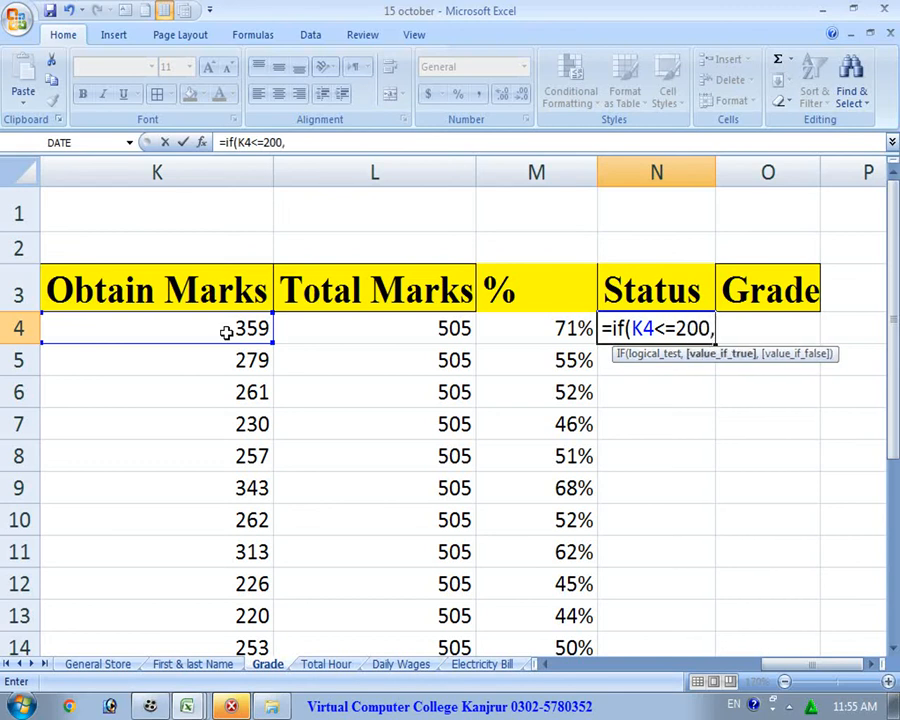
# Step: Complete the IF formula in N4 with "PASS" as the true result and "FAIL" as the false result
pyautogui.write('"PASS",')
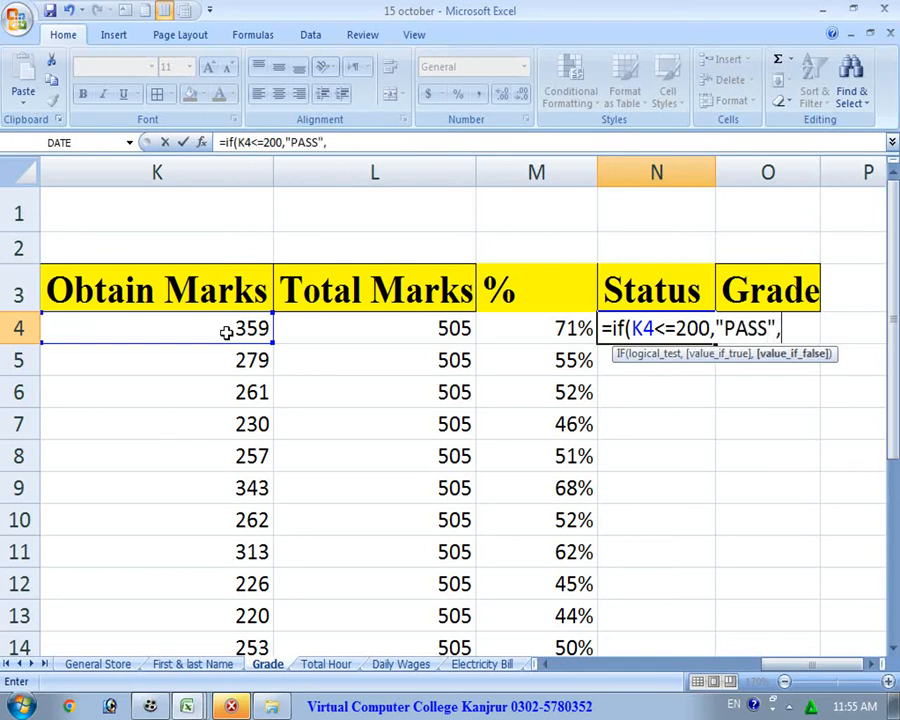
pyautogui.write('"')
pyautogui.write('FAI')
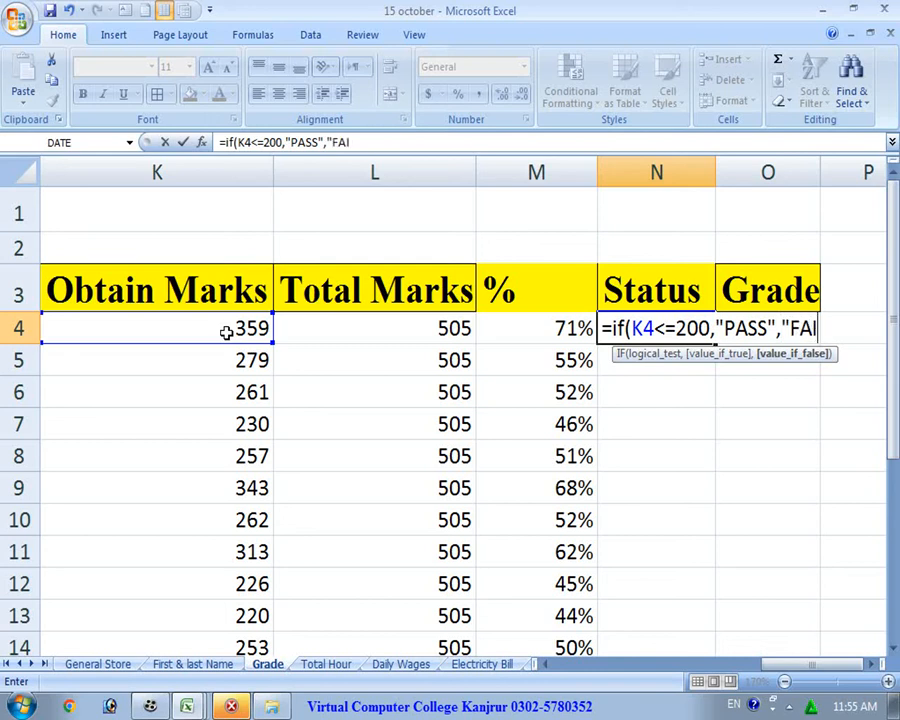
pyautogui.write('L")')
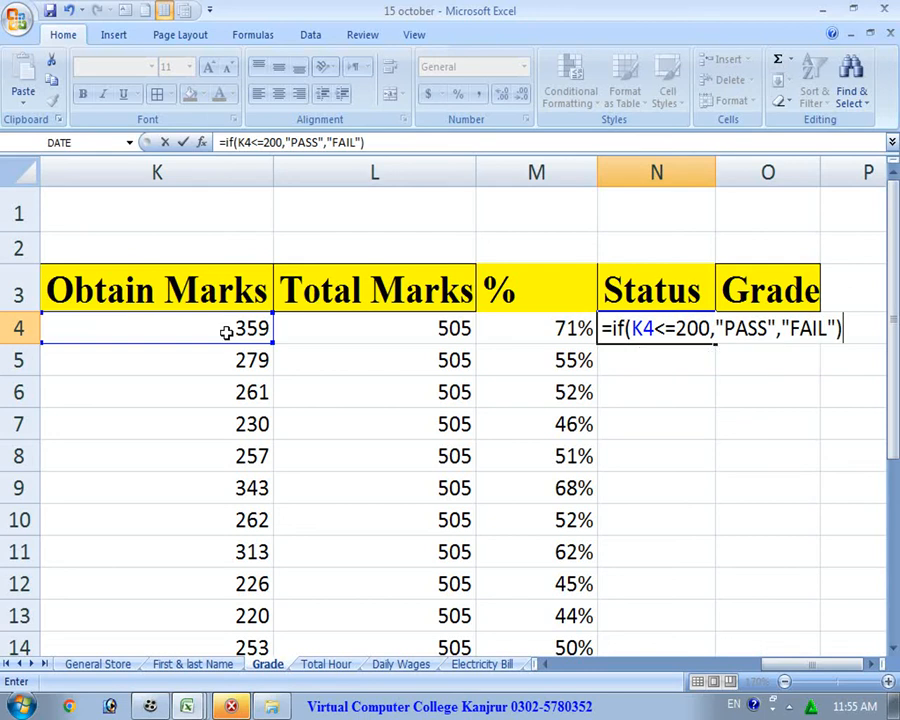
pyautogui.press('Return')
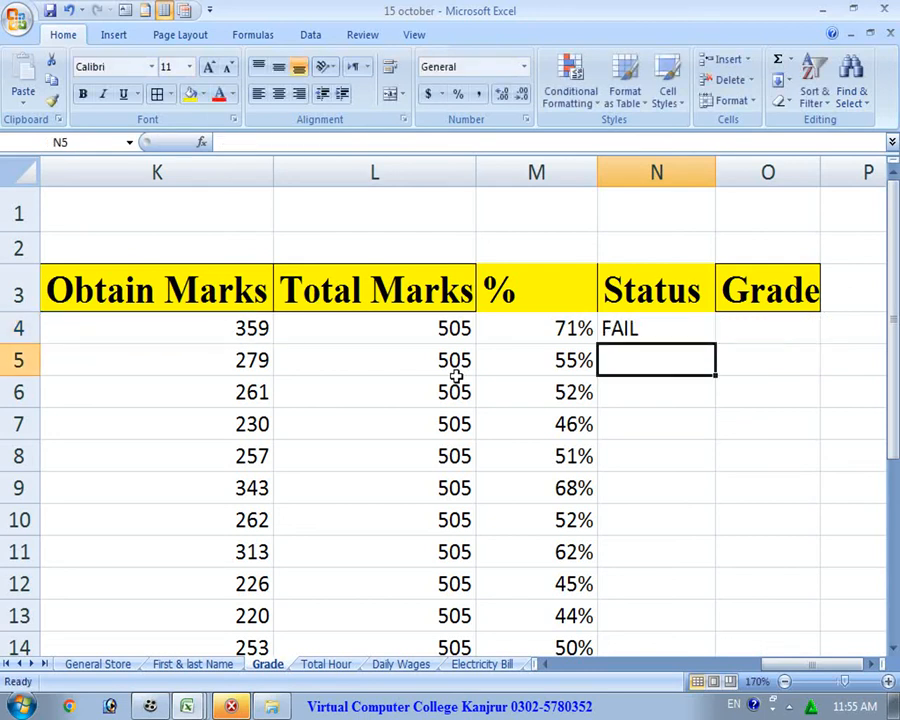
# Step: Fill the N4 formula down the Status column to row 23
pyautogui.click(640, 337)
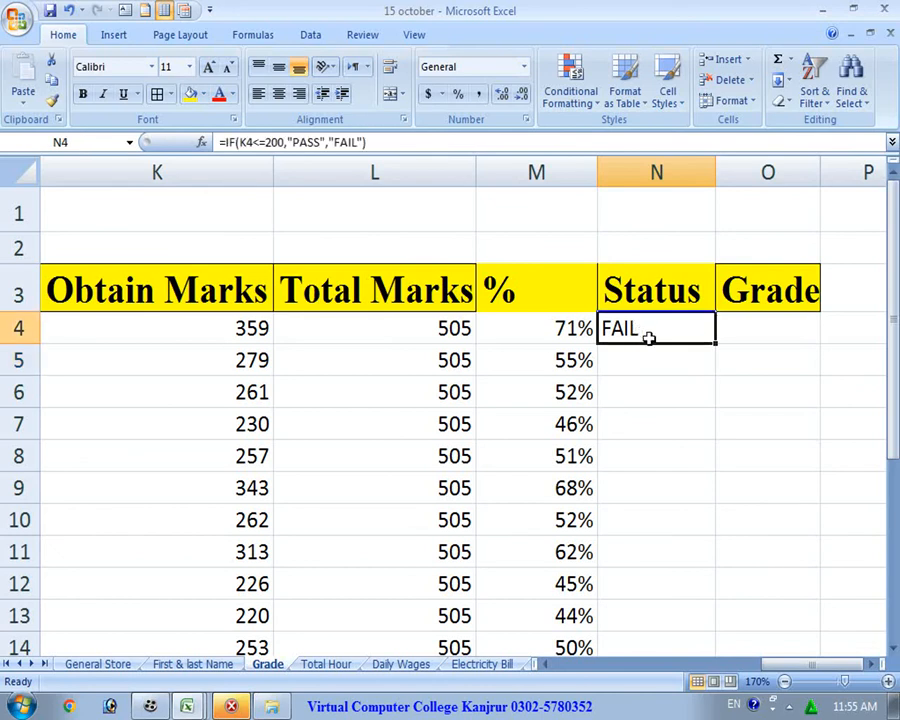
pyautogui.doubleClick(715, 343)
pyautogui.scroll(-3, 689, 446)
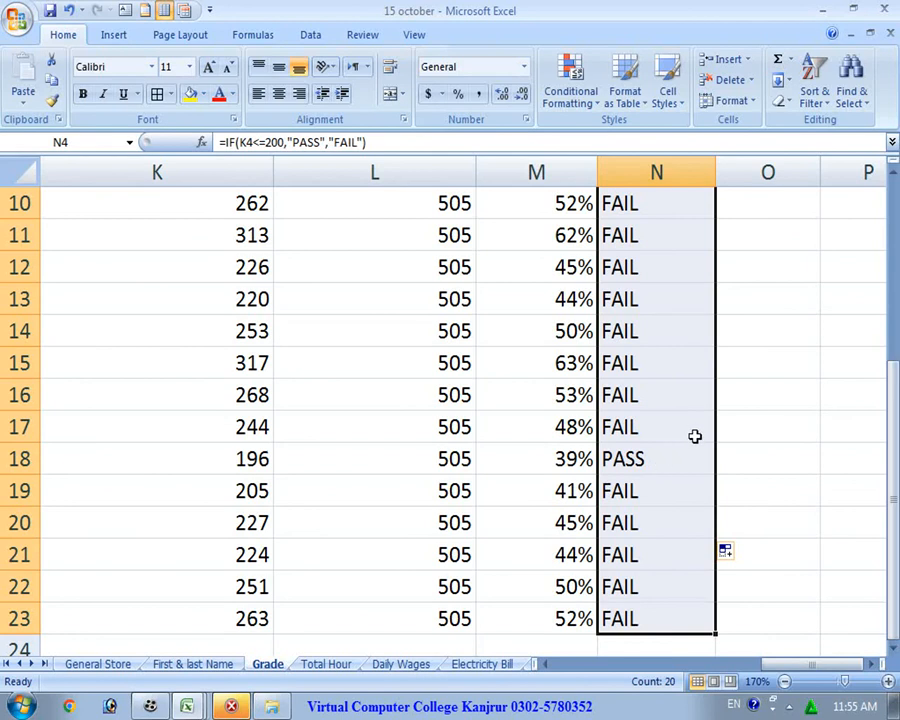
# Step: Change the comparison in Status cell N4's IF formula so that the condition reads K4>=200
pyautogui.scroll(3, 690, 432)
pyautogui.click(680, 334)
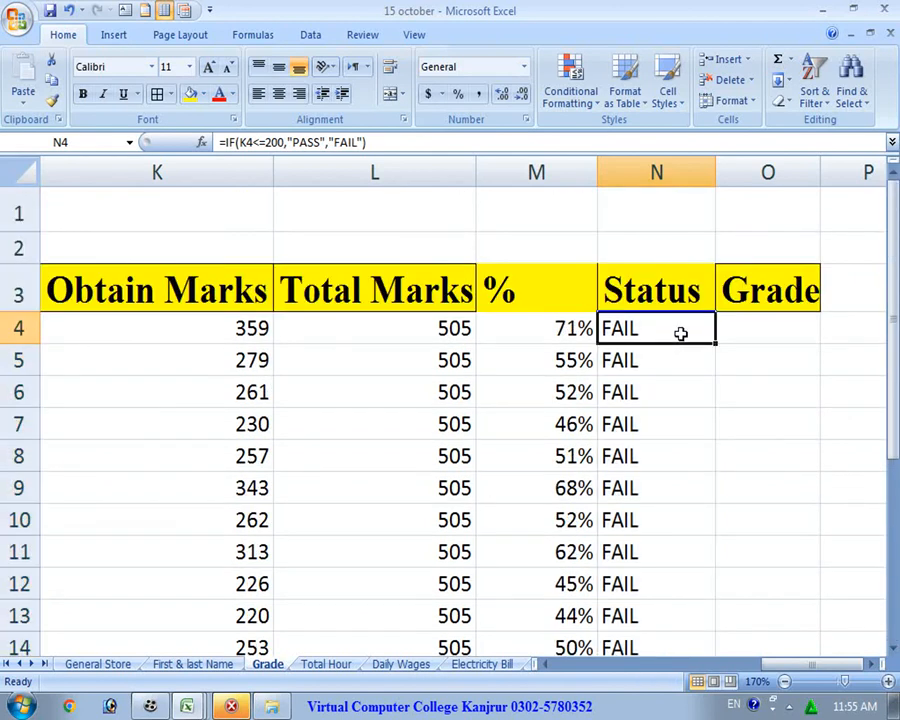
pyautogui.doubleClick(680, 333)
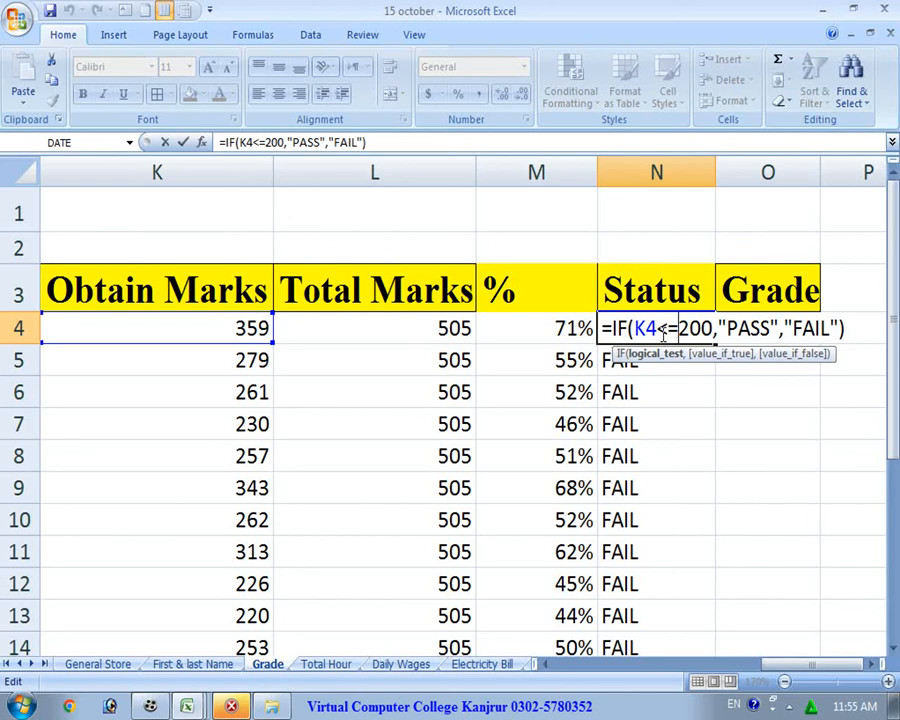
pyautogui.click(661, 334)
pyautogui.click(663, 330)
pyautogui.press('Delete')
pyautogui.write('>')
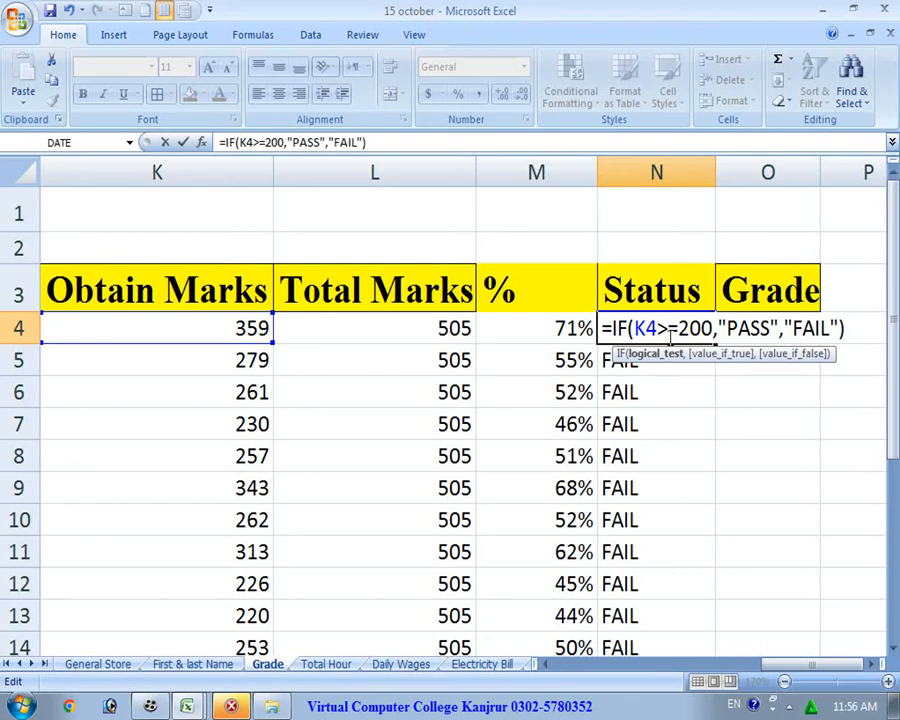
pyautogui.press('Return')
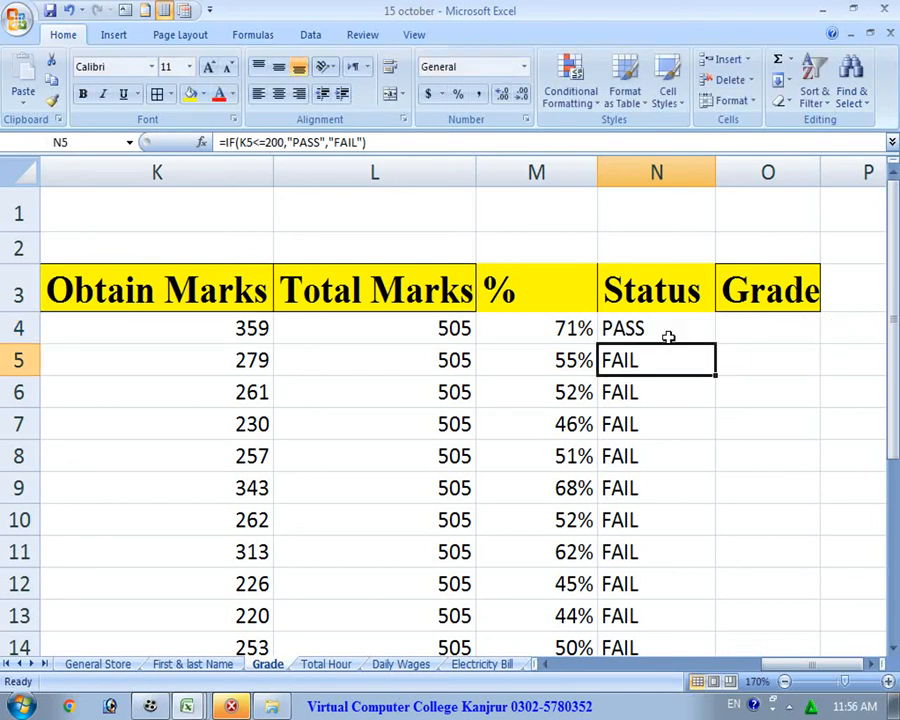
# Step: Fill the corrected N4 formula down the Status column to row 23
pyautogui.click(667, 337)
pyautogui.doubleClick(715, 344)
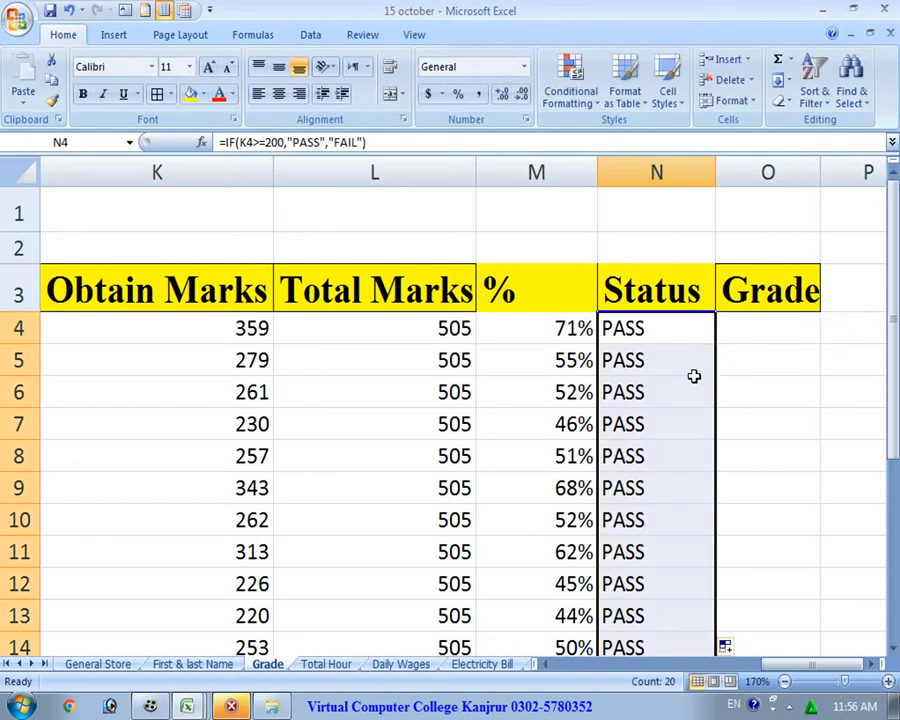
pyautogui.scroll(-2, 665, 377)
pyautogui.scroll(2, 665, 377)
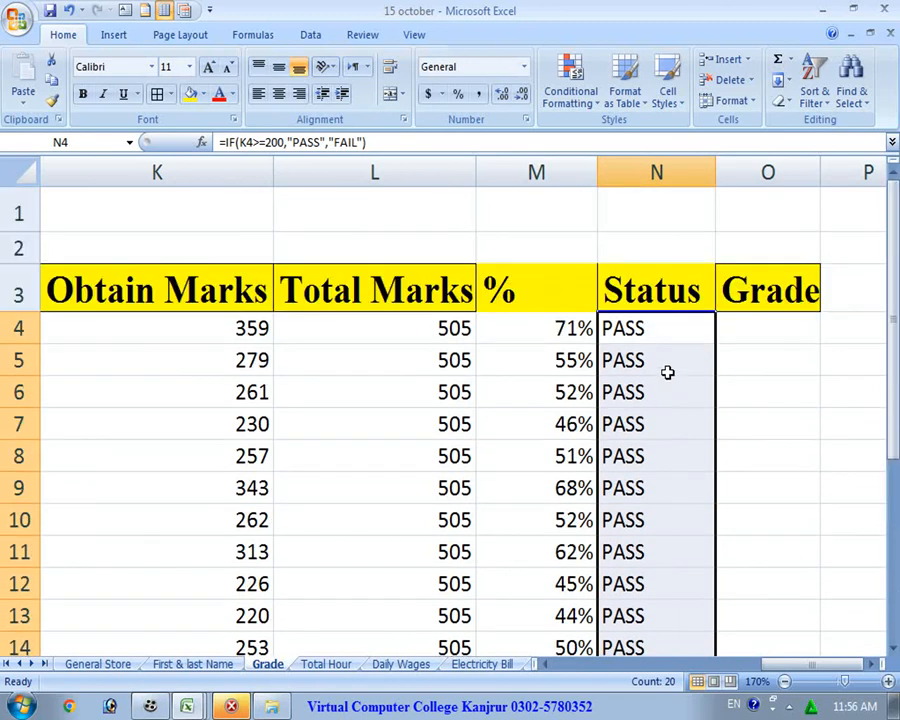
# Step: Check the N4 formula, and compare the status in row 18 with that student's marks and percentage
pyautogui.click(631, 328)
pyautogui.doubleClick(631, 328)
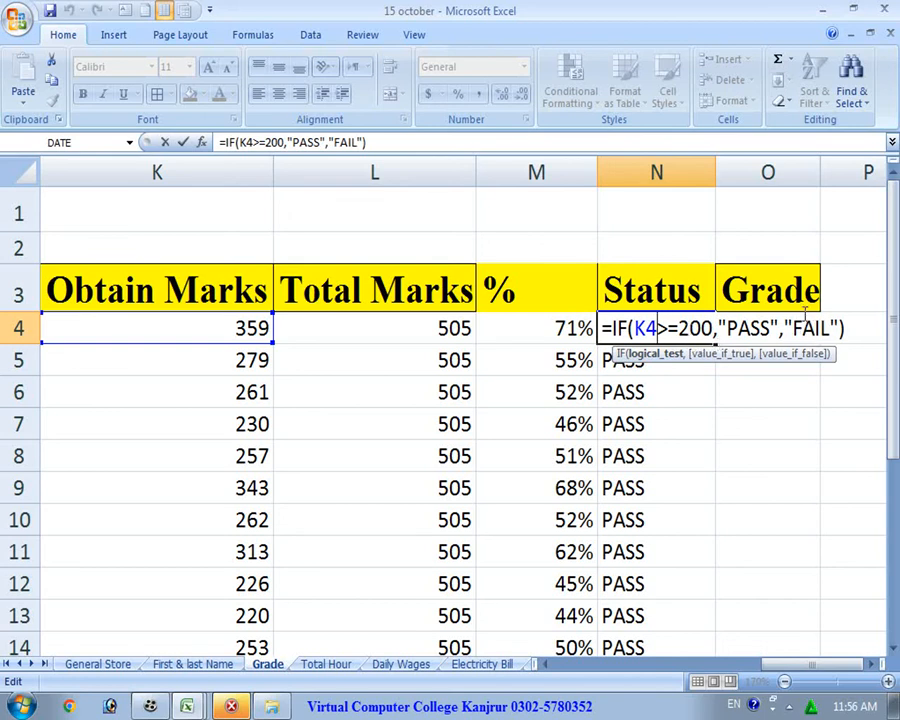
pyautogui.press('Return')
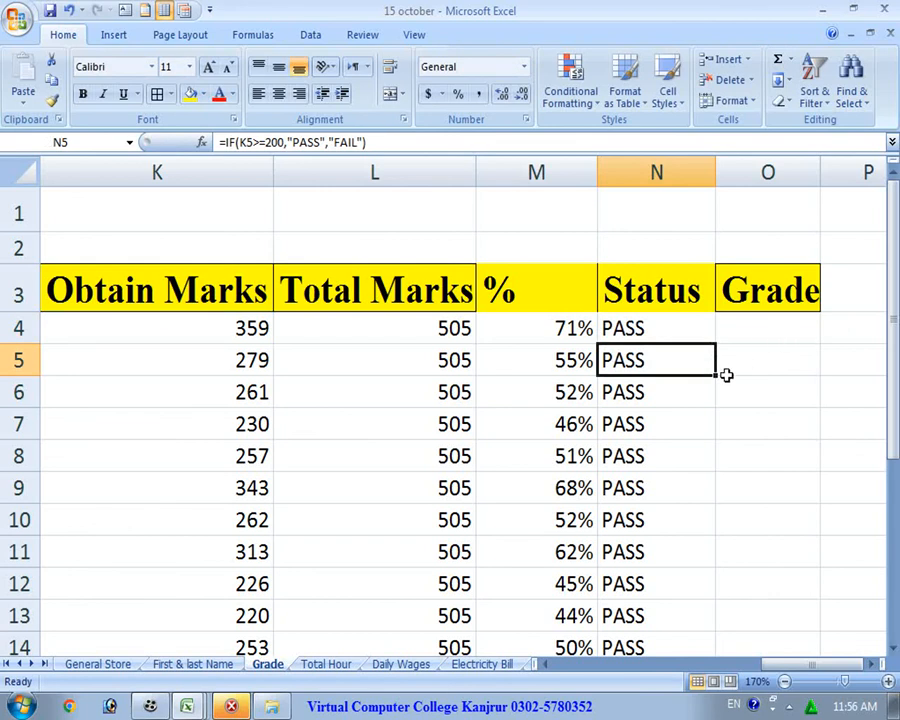
pyautogui.scroll(-3, 727, 375)
pyautogui.moveTo(665, 457); pyautogui.dragTo(283, 464)
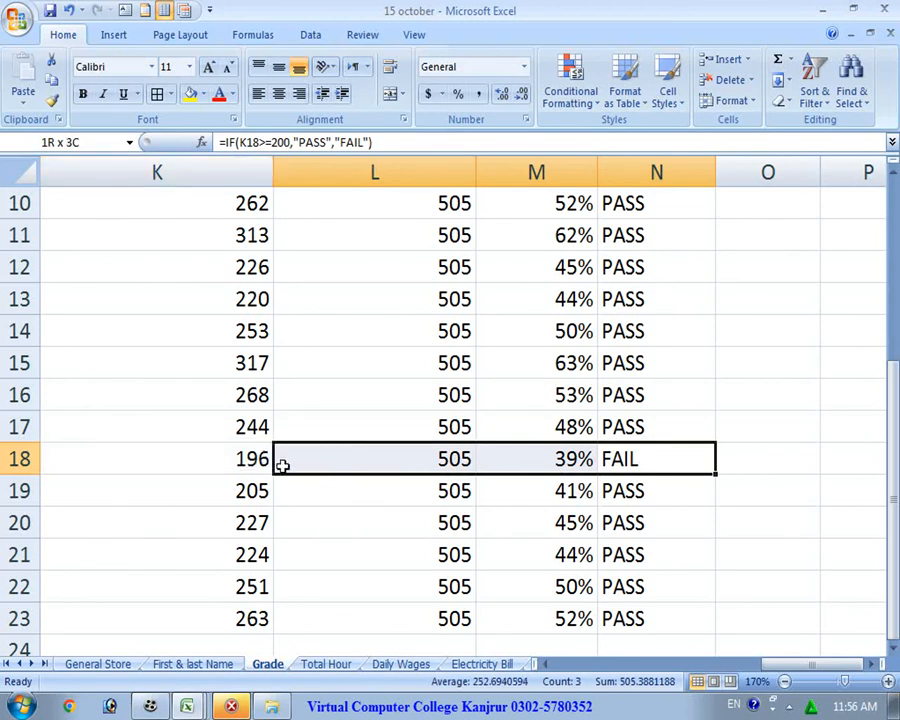
pyautogui.moveTo(619, 464); pyautogui.dragTo(333, 477)
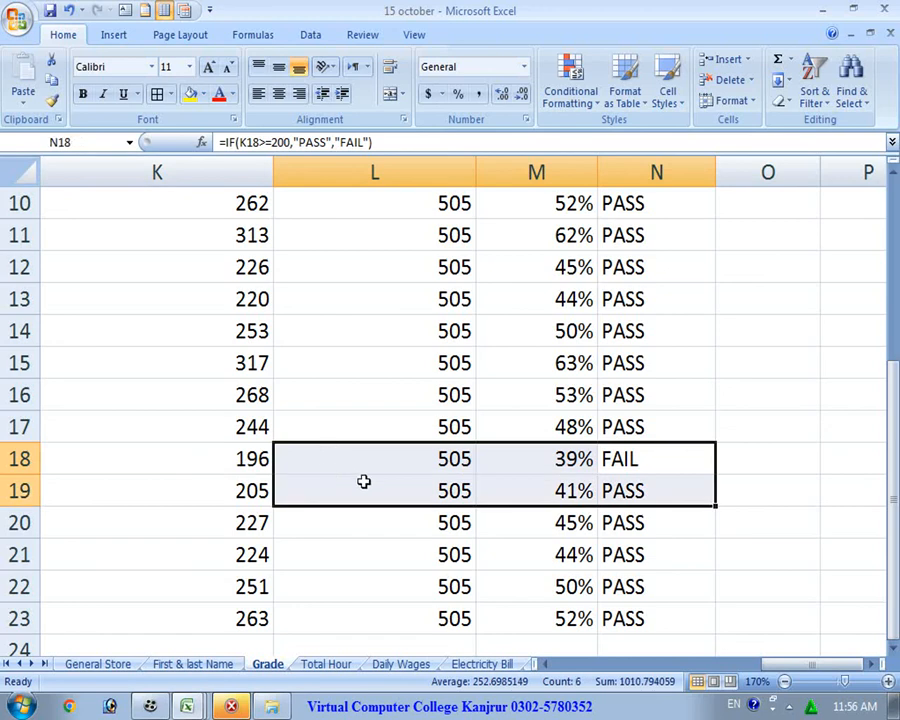
pyautogui.scroll(3, 755, 466)
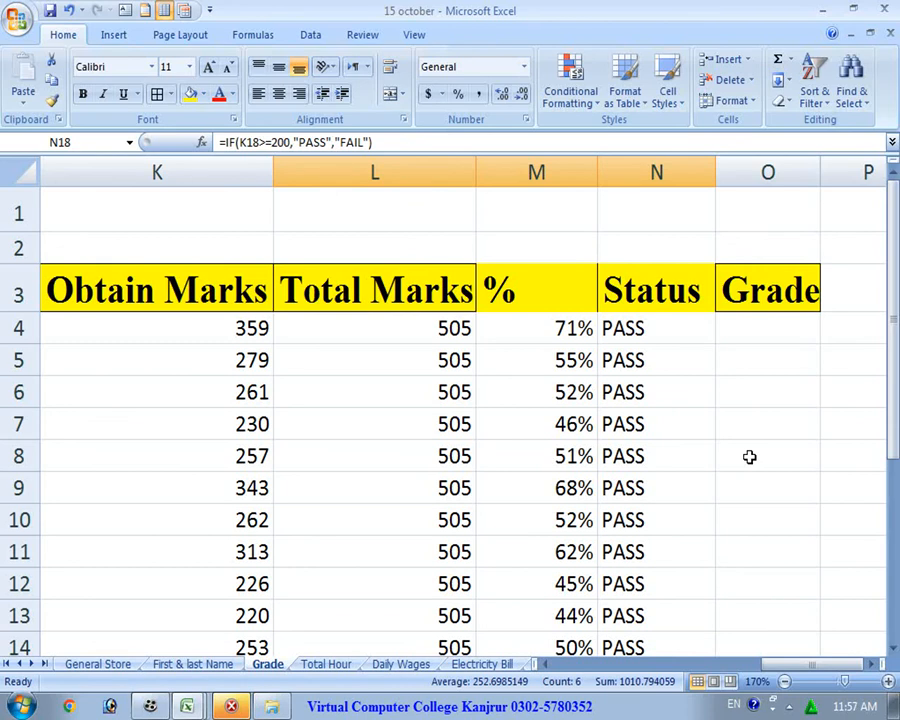
pyautogui.click(773, 333)
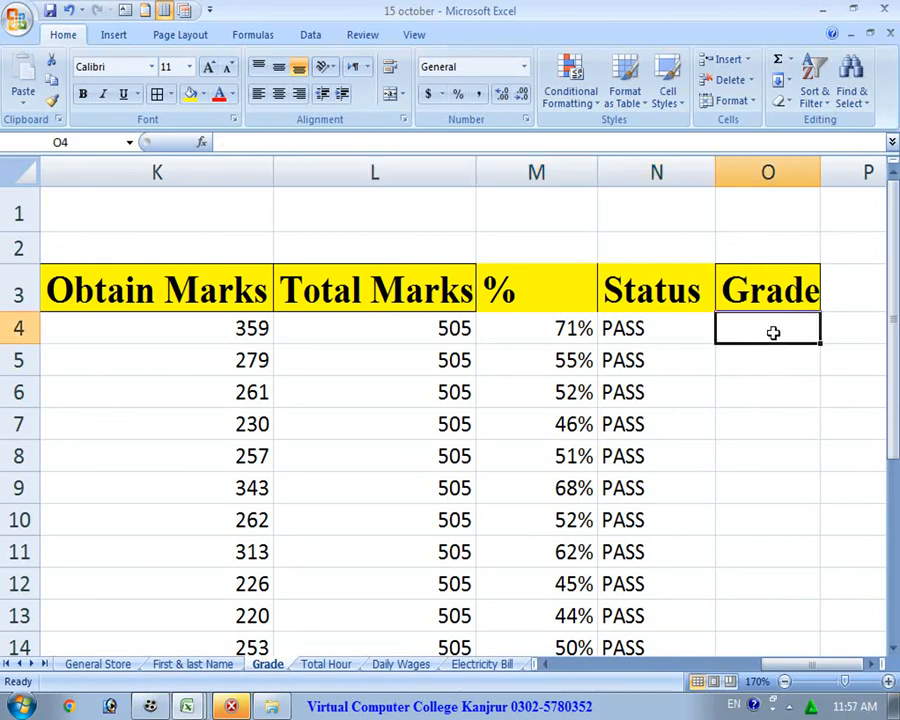
pyautogui.write('=')
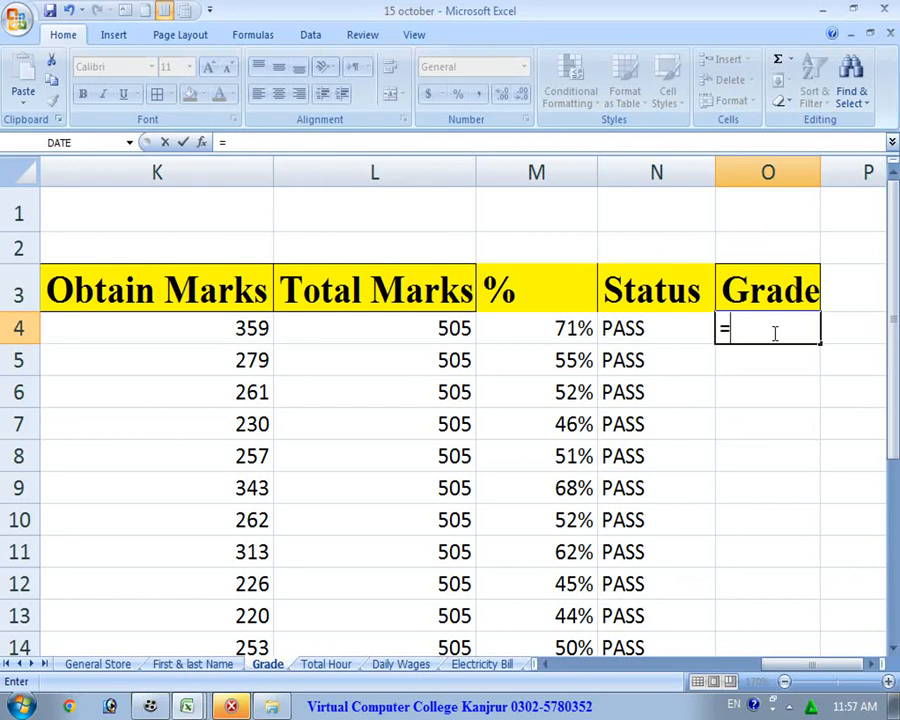
pyautogui.press('BackSpace')
# Step: Examine how the IF formula in N4 is built from its condition, true result and false result
pyautogui.click(682, 325)
pyautogui.doubleClick(682, 325)
pyautogui.moveTo(777, 330); pyautogui.dragTo(612, 328)
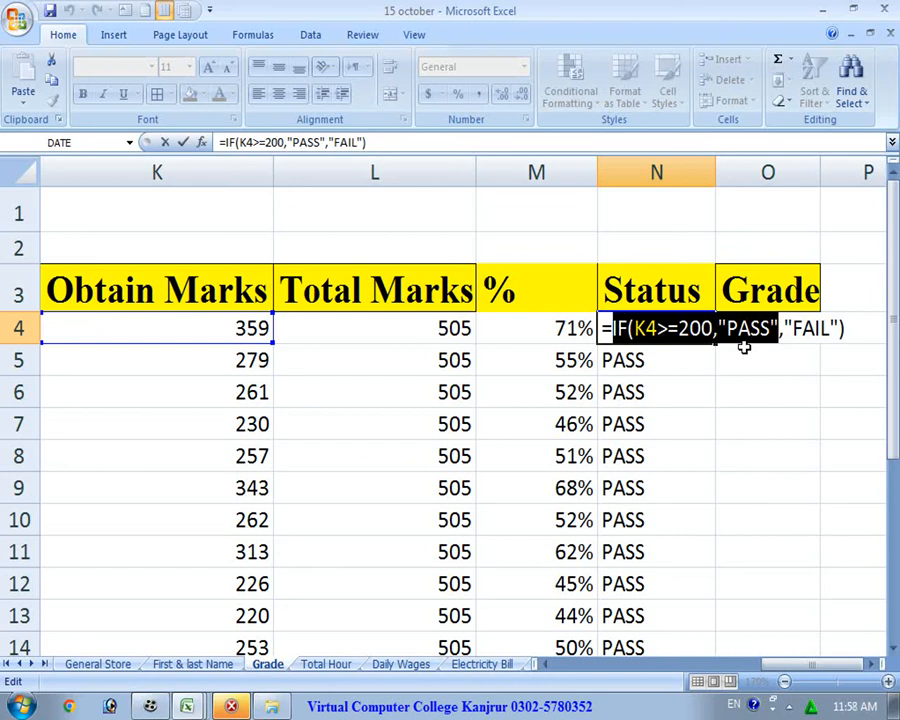
pyautogui.click(796, 334)
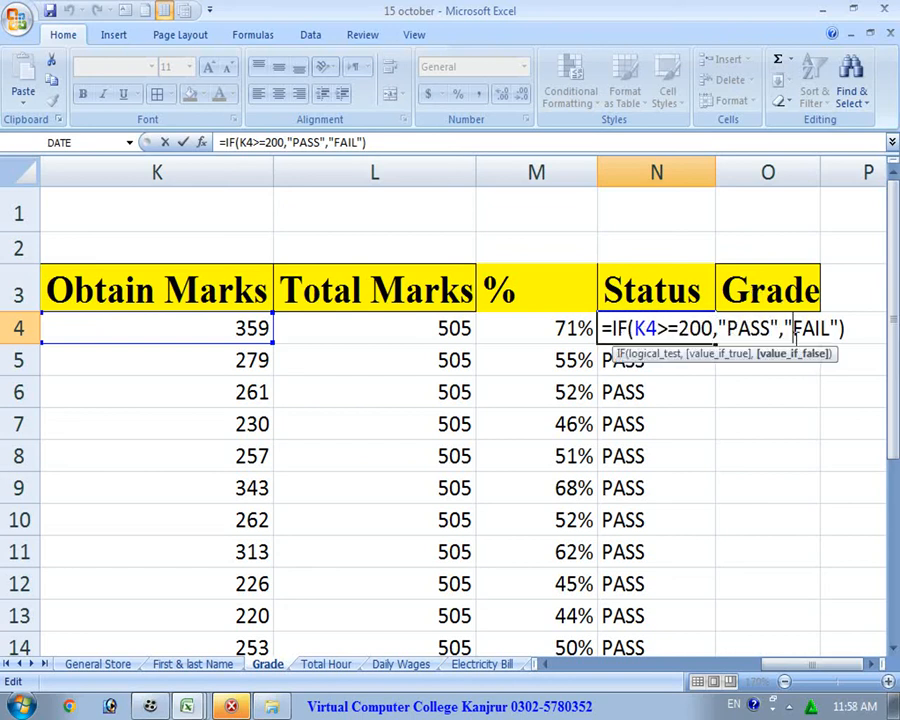
pyautogui.click(848, 331)
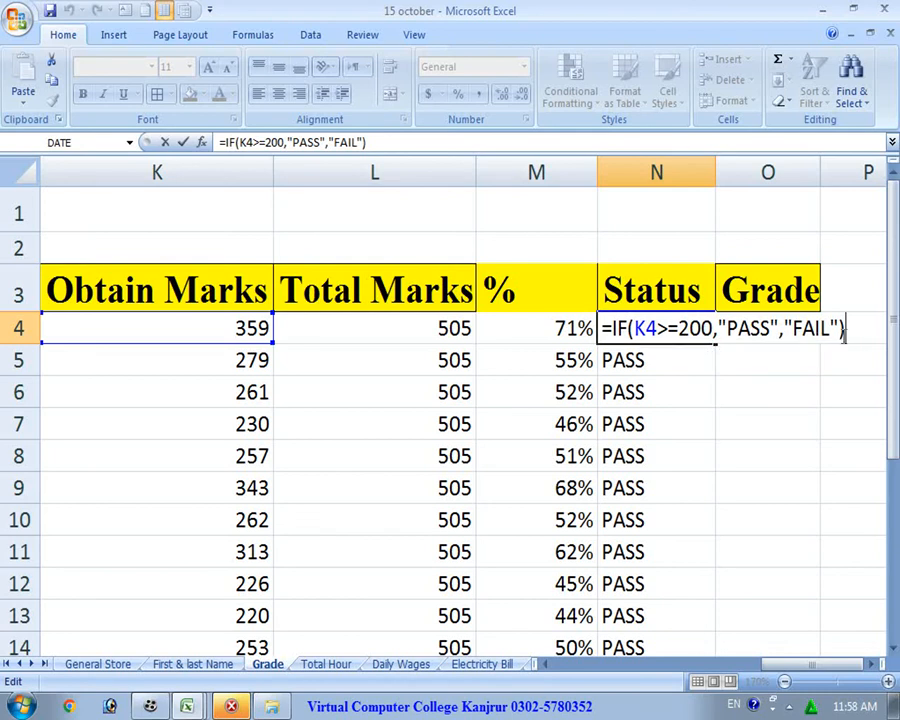
pyautogui.moveTo(786, 328); pyautogui.dragTo(604, 328)
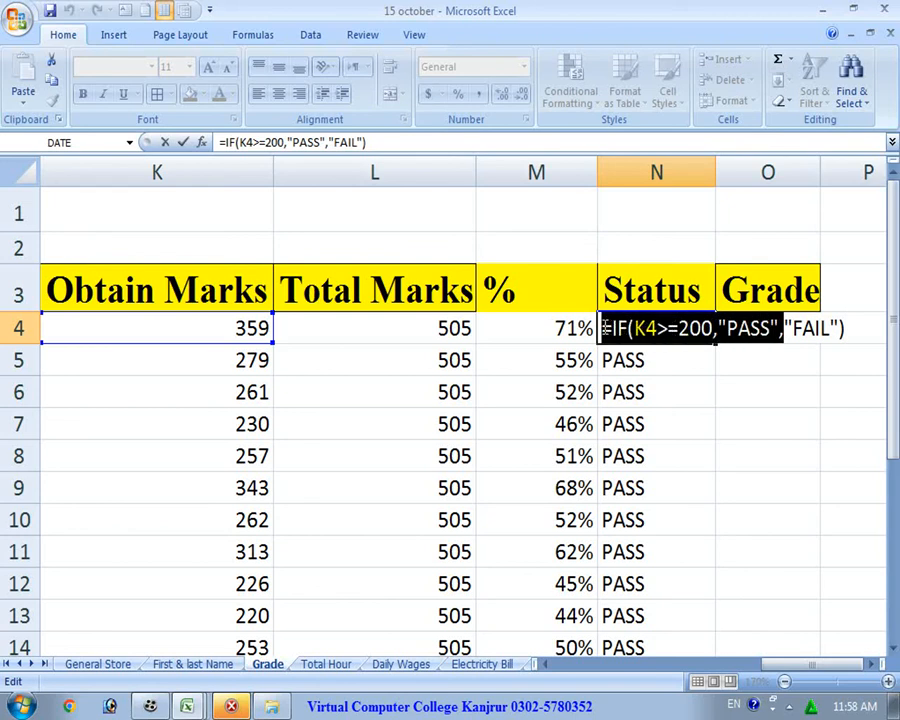
pyautogui.rightClick(642, 337)
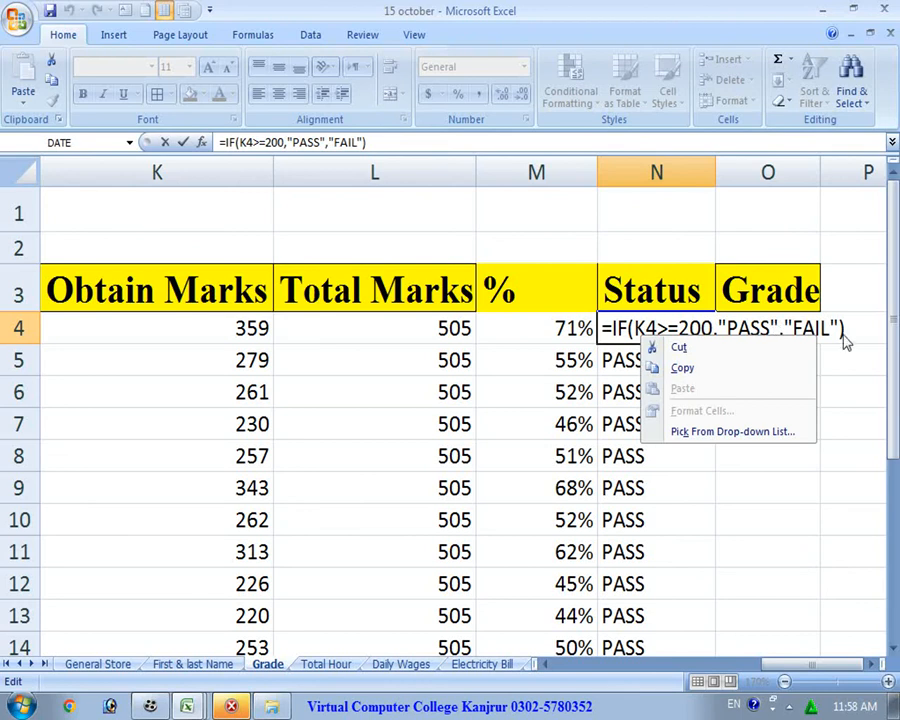
pyautogui.press('Escape')
pyautogui.press('Return')
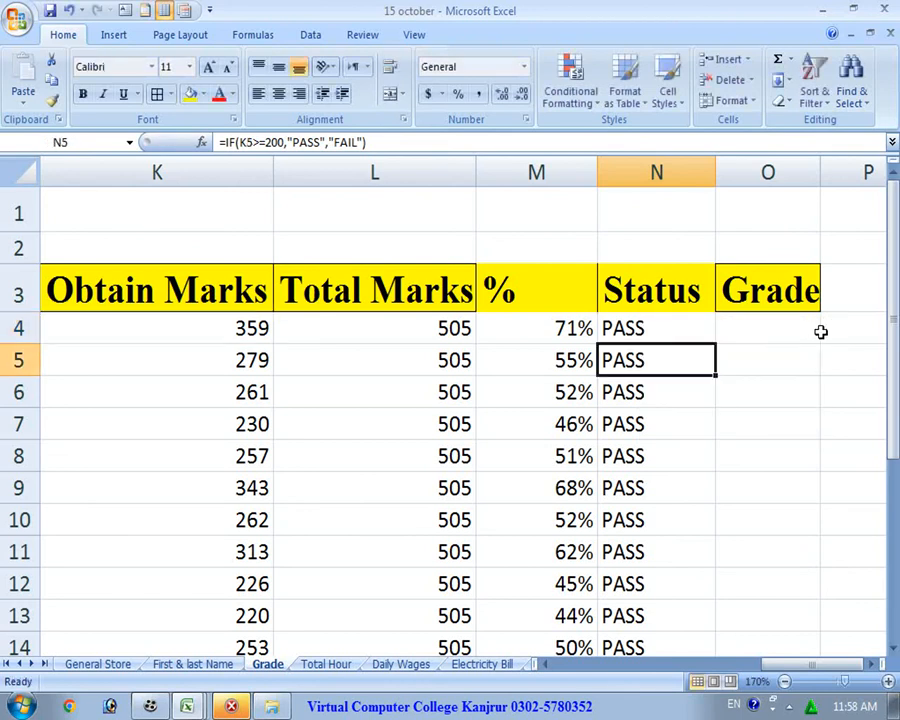
# Step: Begin an IF formula in Grade cell O4 with the condition K4>=500 and "A+" as the true result
pyautogui.click(781, 348)
pyautogui.click(777, 333)
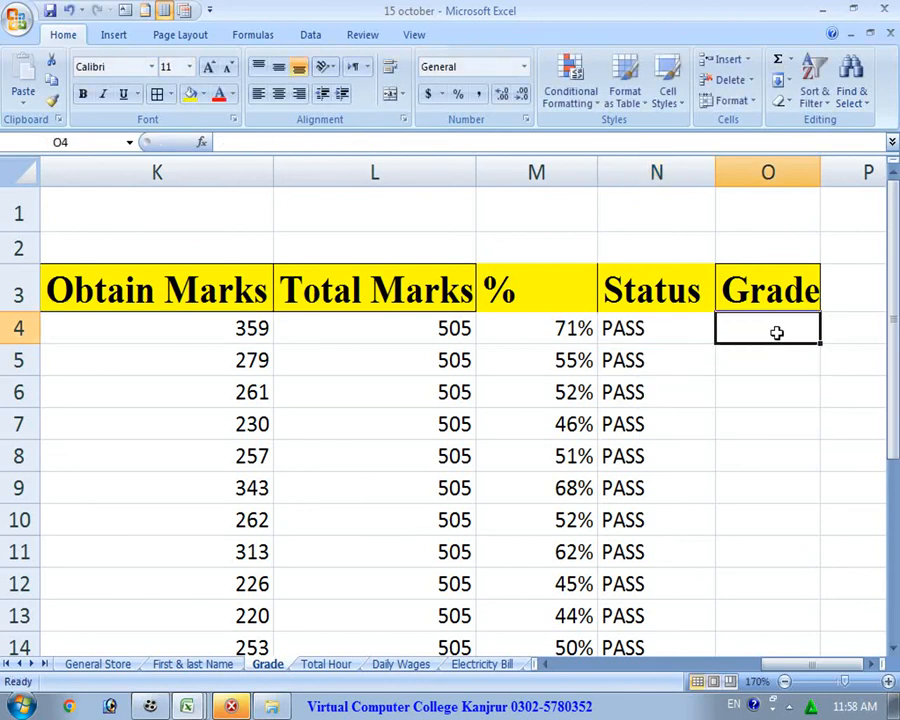
pyautogui.write('=if')
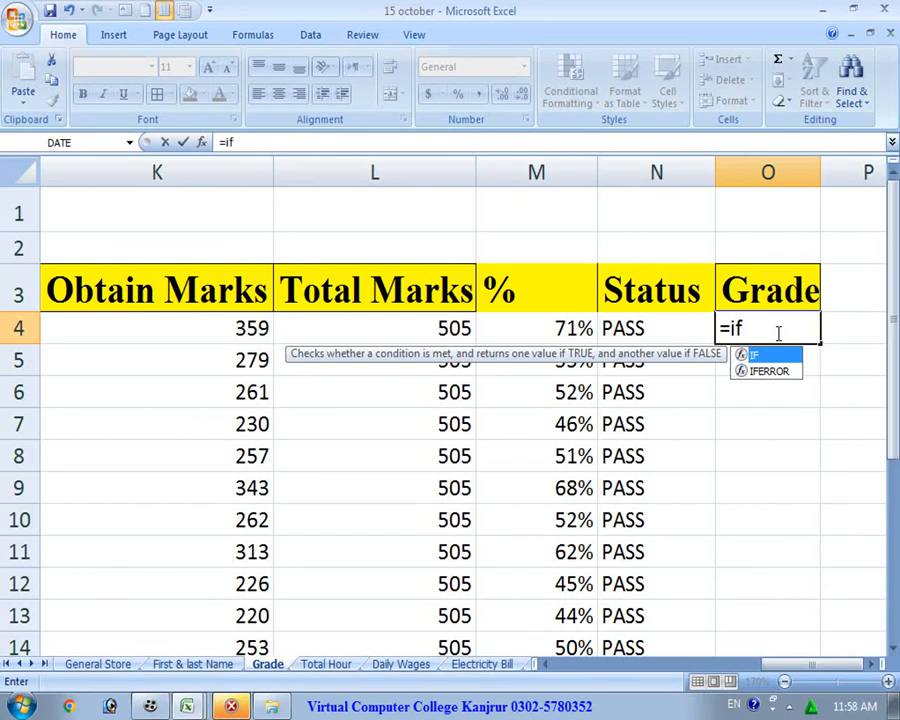
pyautogui.write('(')
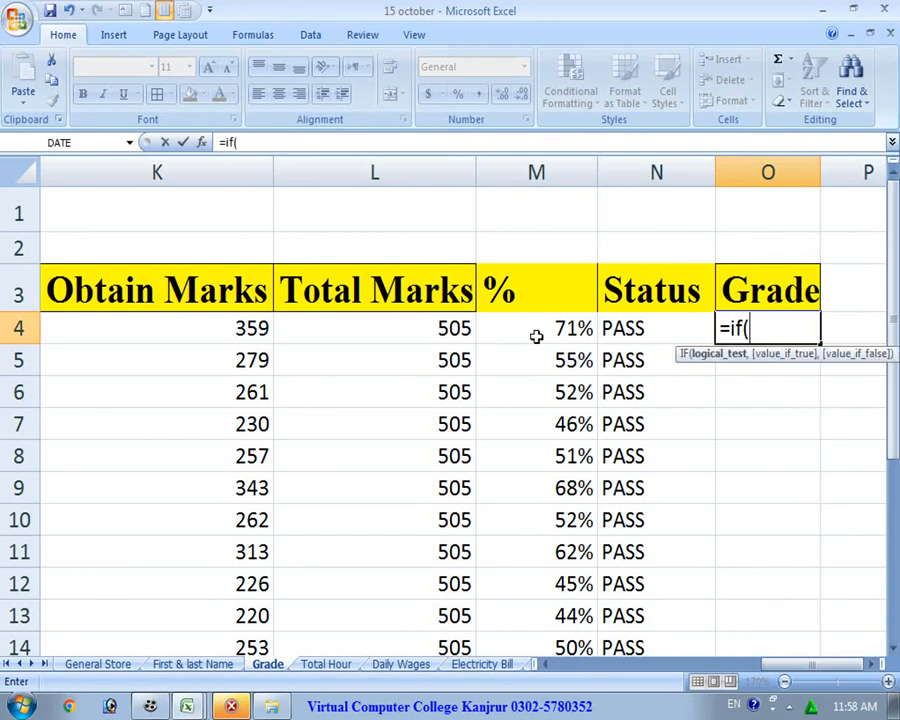
pyautogui.click(256, 330)
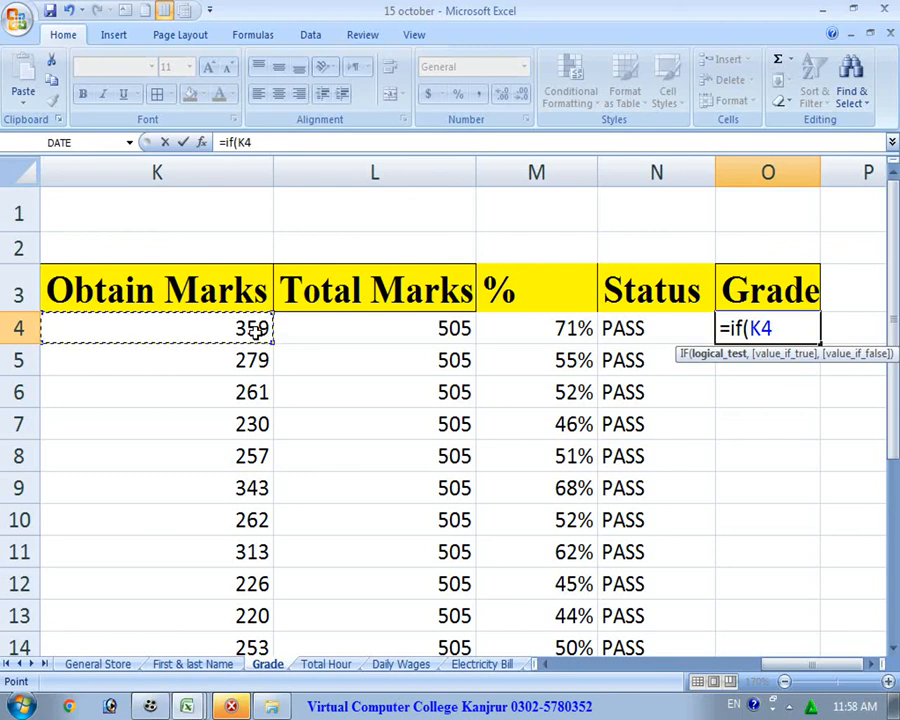
pyautogui.write('>')
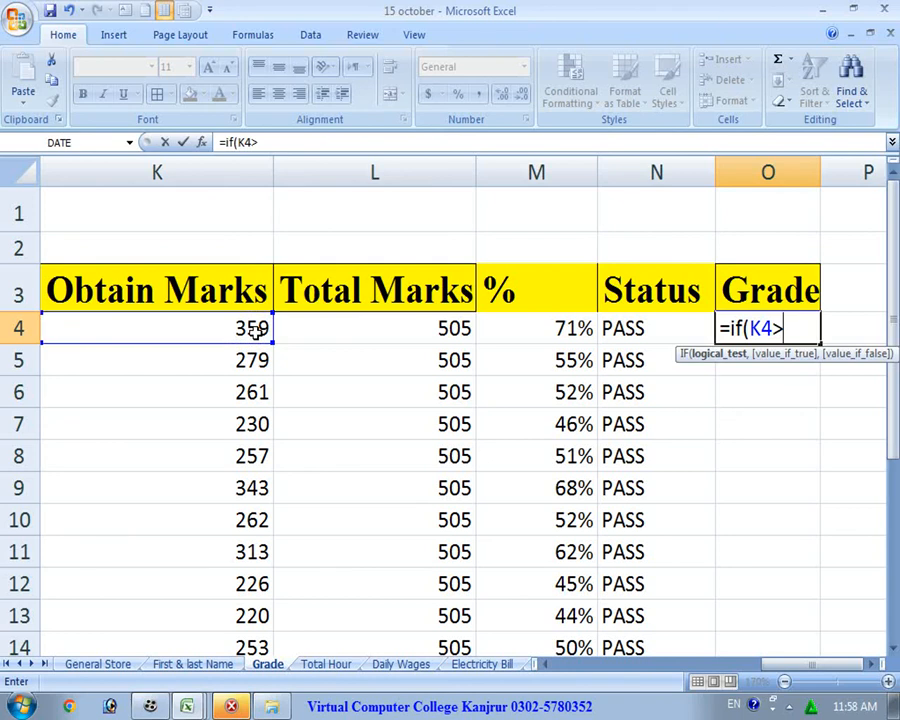
pyautogui.write('=500,"A+')
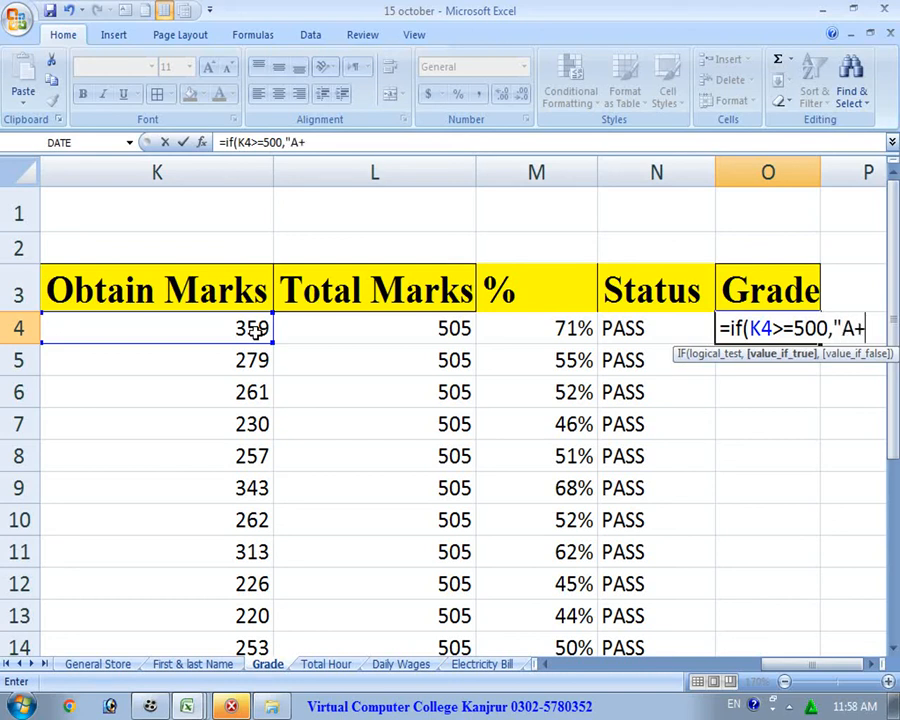
pyautogui.write('",')
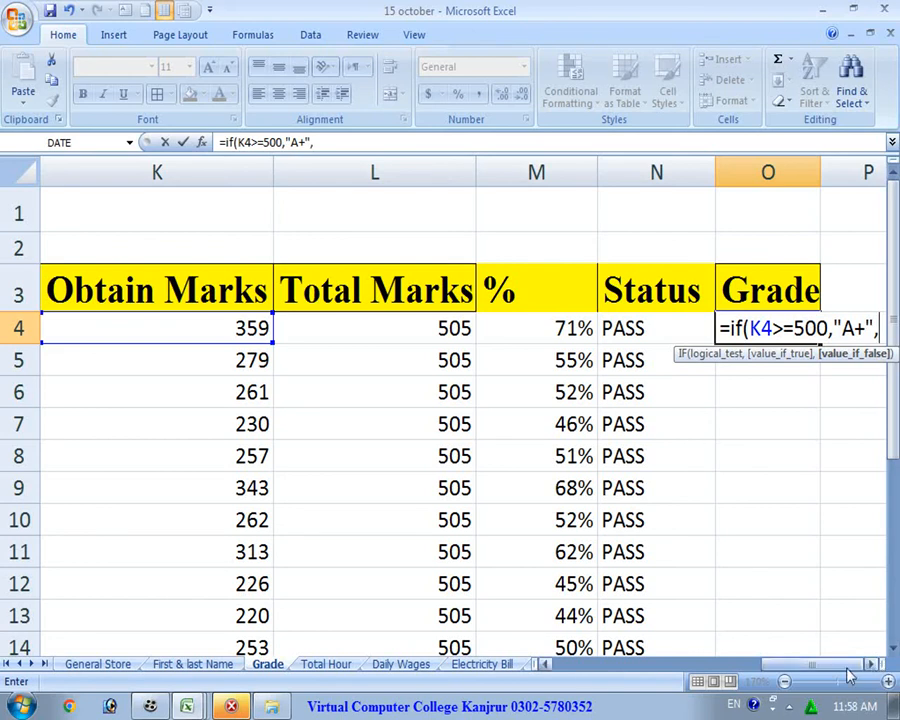
# Step: Copy the if(K4>=500,"A+", part of the O4 formula and paste it at the end as a nested IF
pyautogui.click(884, 675)
pyautogui.click(884, 675)
pyautogui.moveTo(443, 331); pyautogui.dragTo(296, 333)
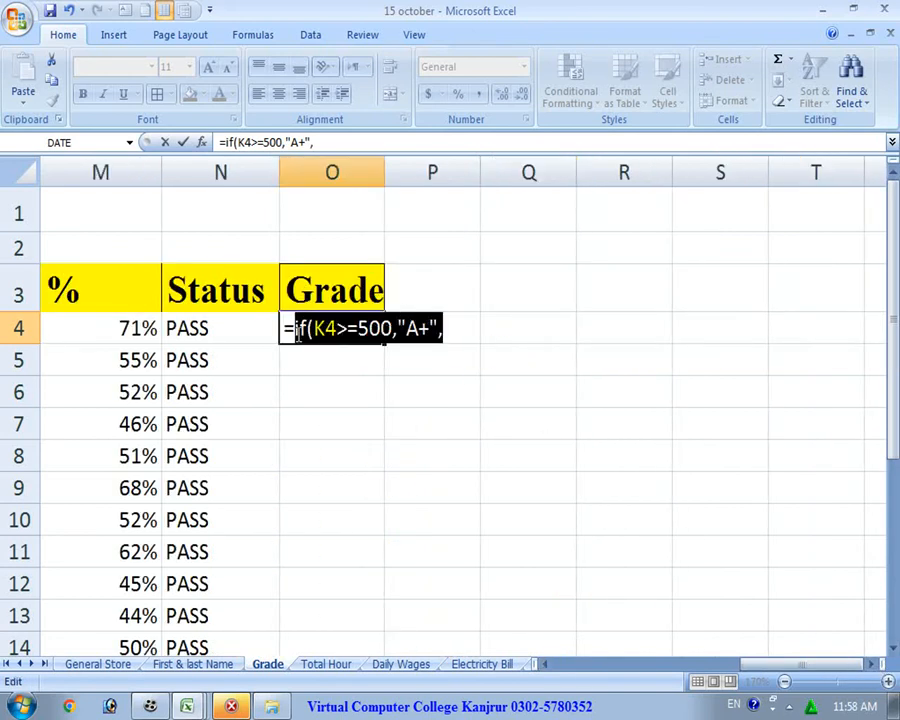
pyautogui.rightClick(333, 330)
pyautogui.click(372, 364)
pyautogui.click(451, 328)
pyautogui.rightClick(455, 330)
pyautogui.click(484, 380)
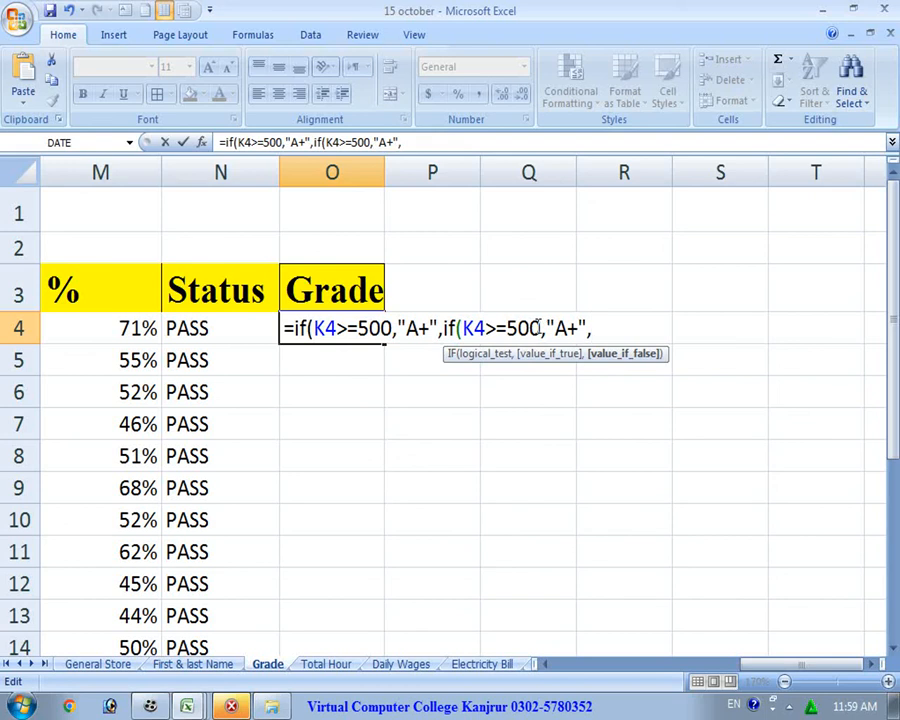
# Step: Set the nested IF's limit in the O4 formula to 470 and its true result to "A"
pyautogui.moveTo(541, 328); pyautogui.dragTo(507, 328)
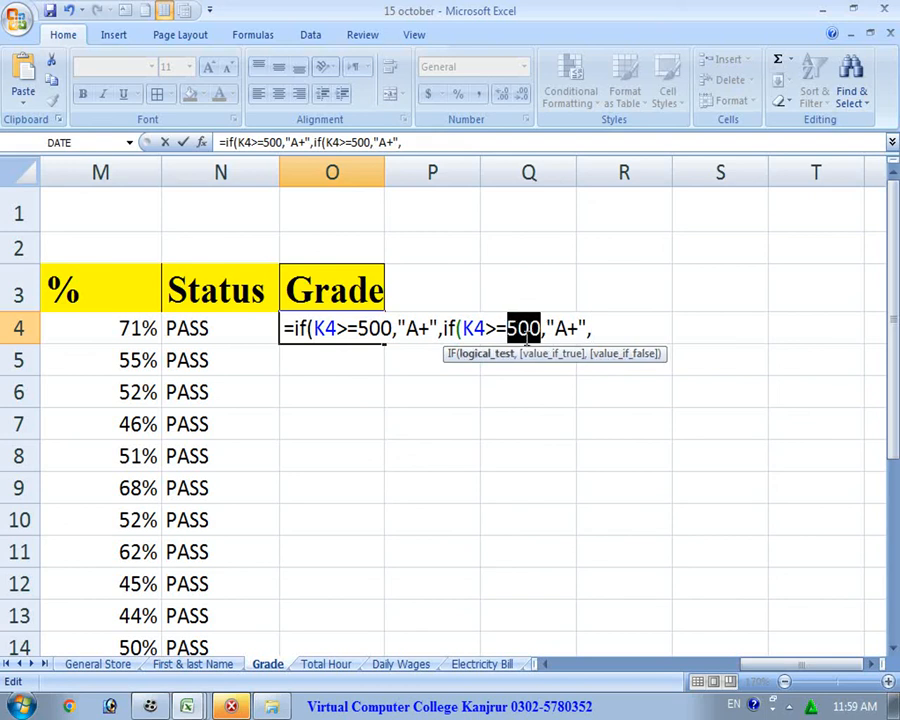
pyautogui.write('470')
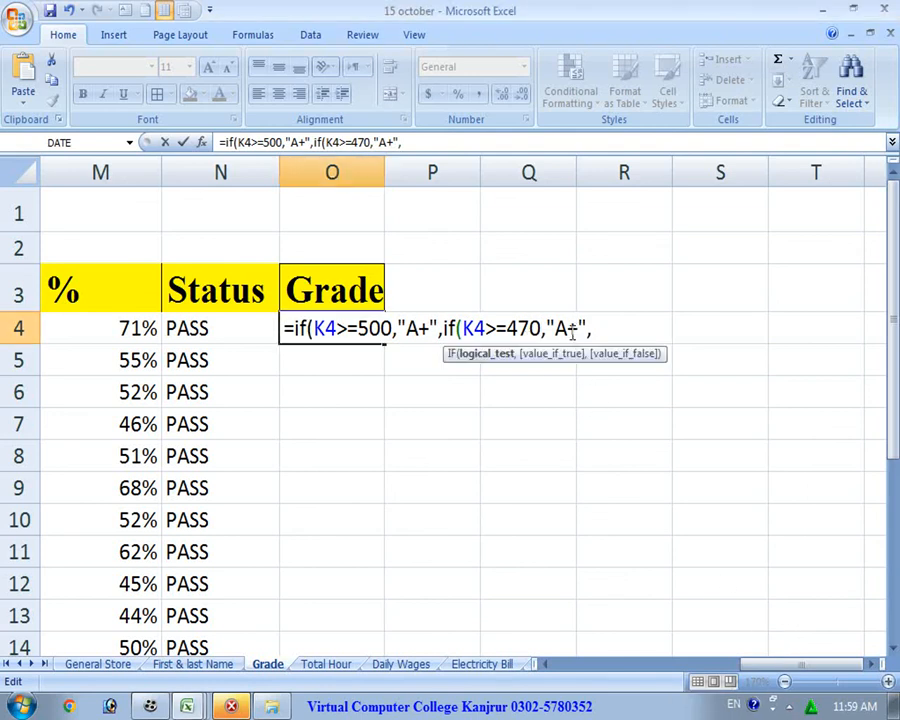
pyautogui.moveTo(566, 329); pyautogui.dragTo(578, 329)
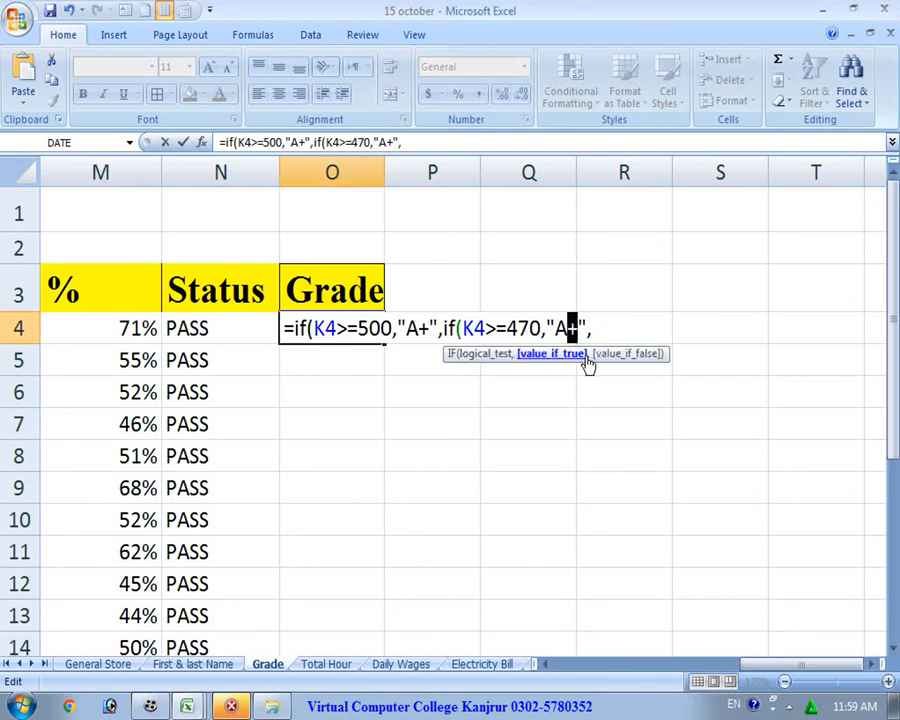
pyautogui.press('BackSpace')
# Step: Paste the copied IF part as a third nested IF at the end of the O4 formula and set its limit to 420
pyautogui.click(598, 334)
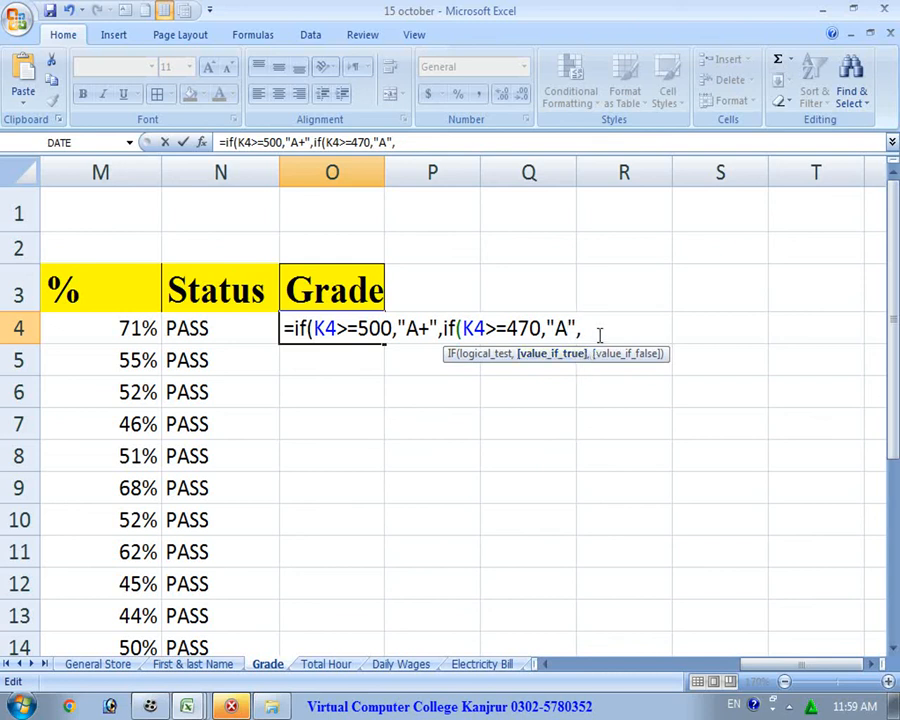
pyautogui.rightClick(600, 337)
pyautogui.click(640, 378)
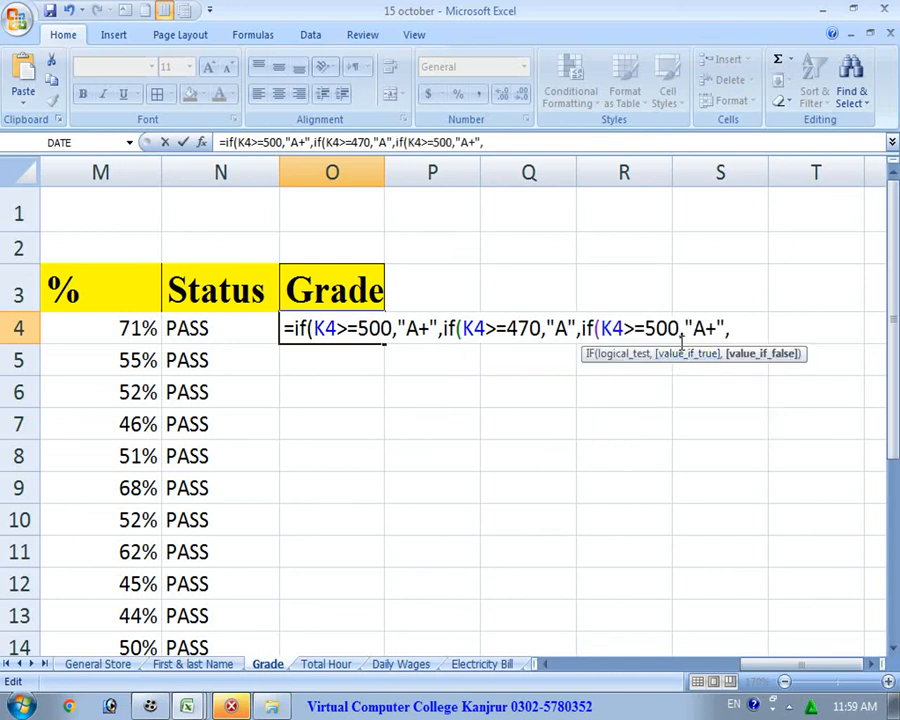
pyautogui.moveTo(645, 328); pyautogui.dragTo(680, 328)
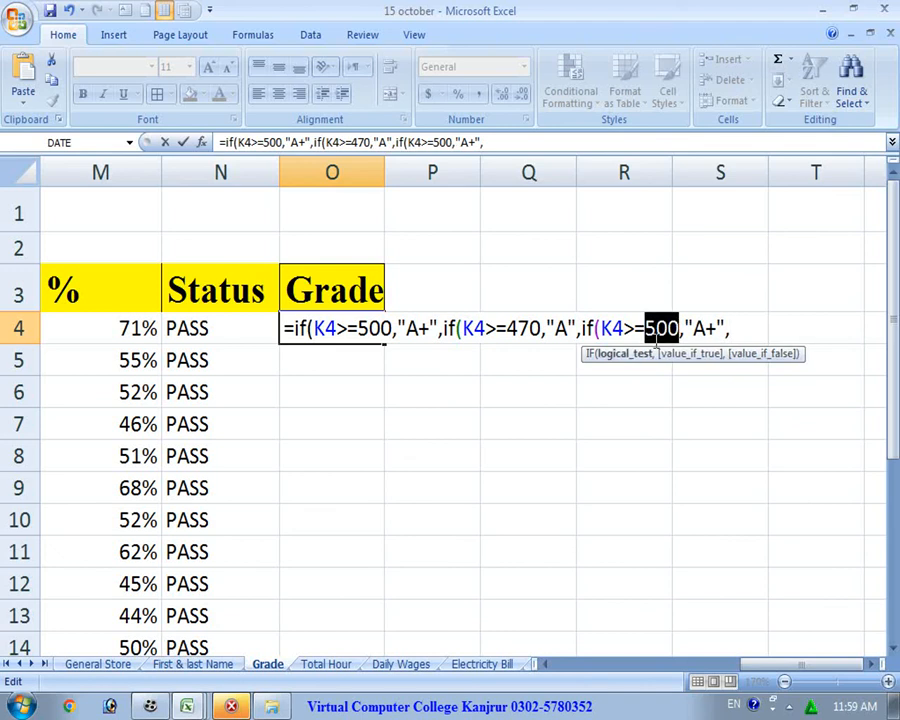
pyautogui.write('42')
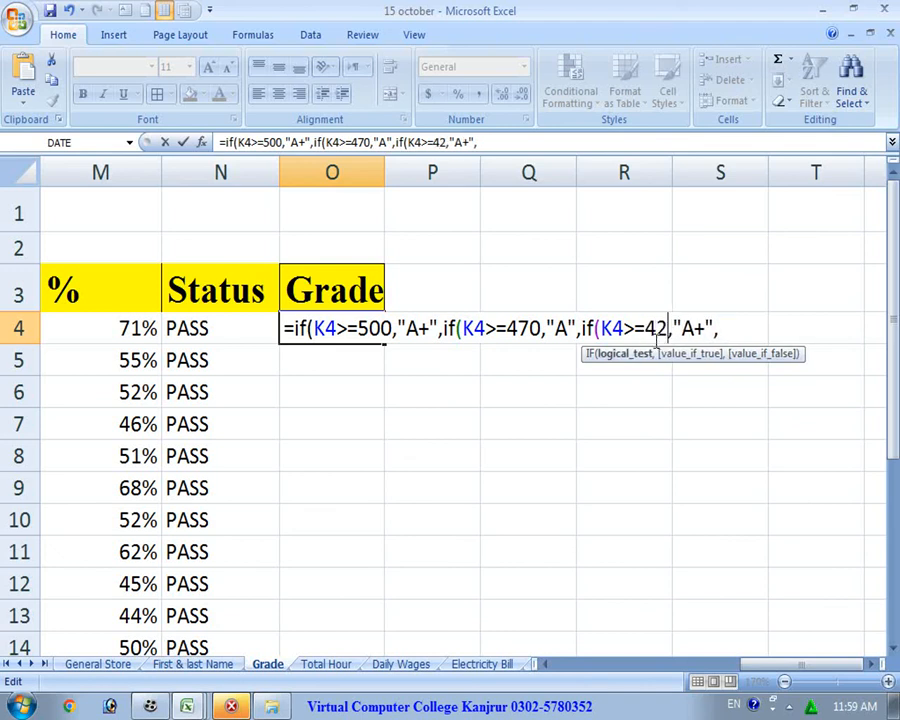
pyautogui.write('0')
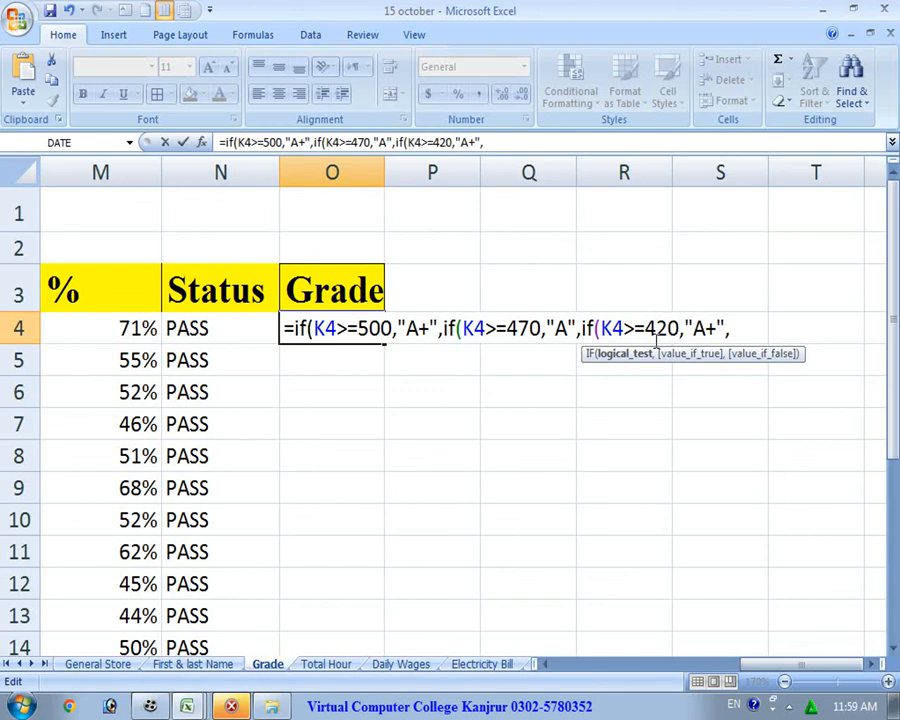
# Step: Set the "A" limit in the O4 formula to 430, and give the third IF a limit of 390 with "B+" as its true result
pyautogui.moveTo(527, 328); pyautogui.dragTo(518, 328)
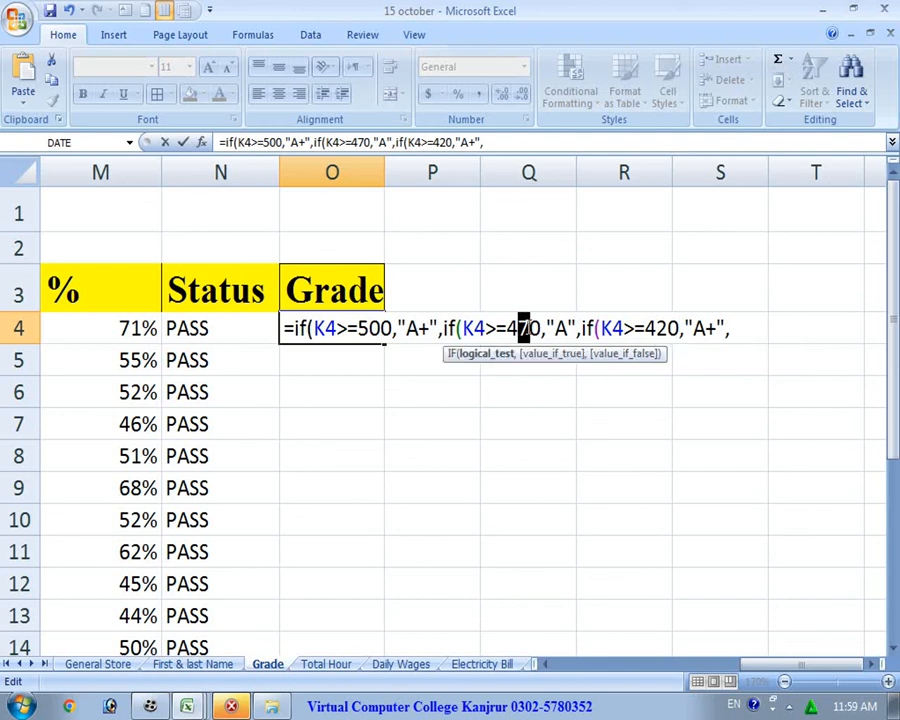
pyautogui.write('3')
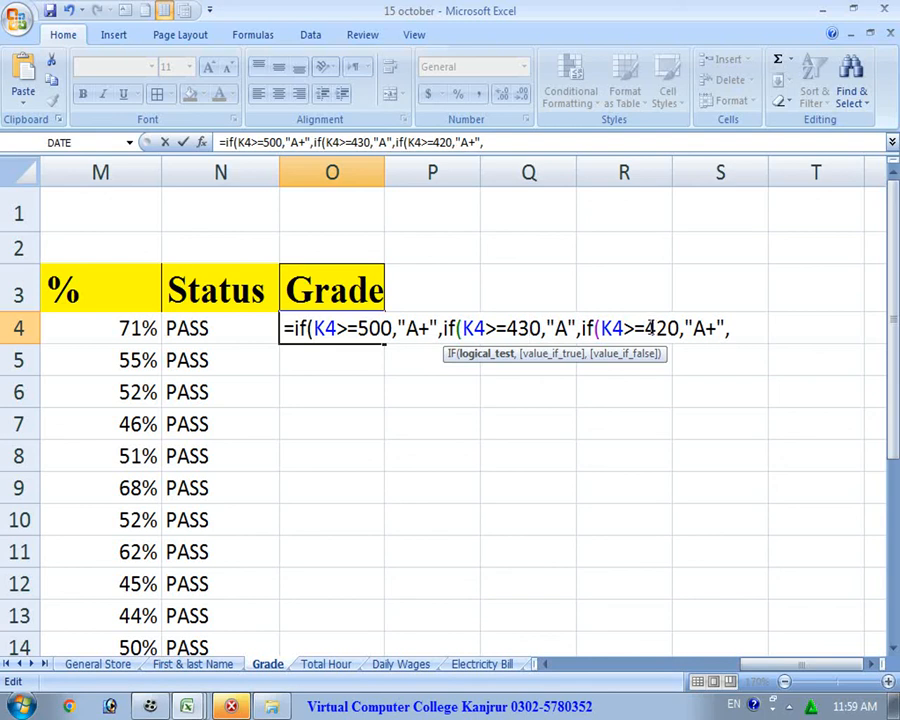
pyautogui.moveTo(645, 328); pyautogui.dragTo(656, 330)
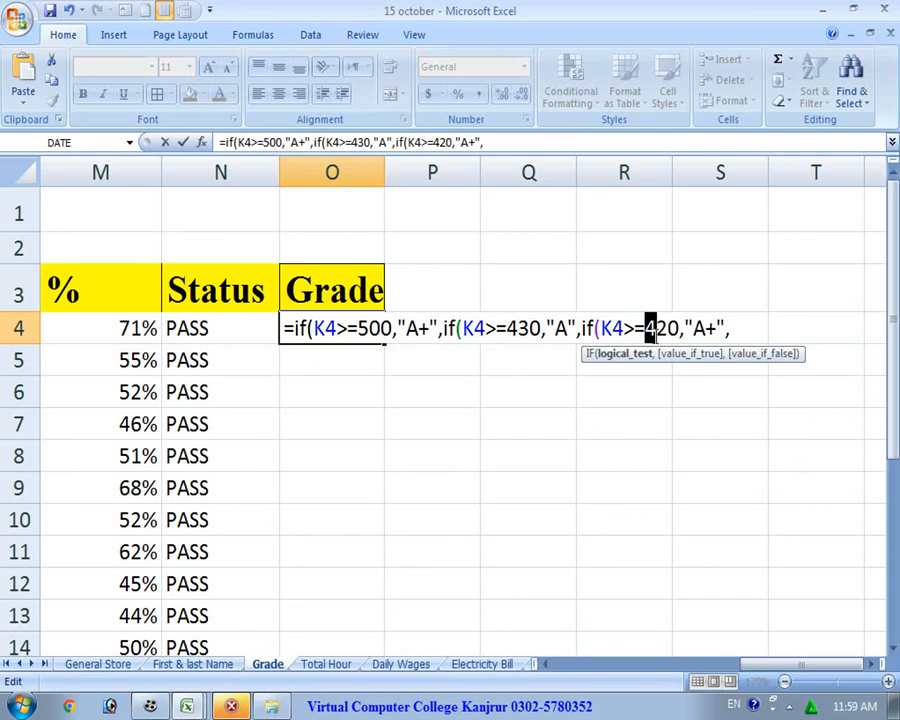
pyautogui.write('39')
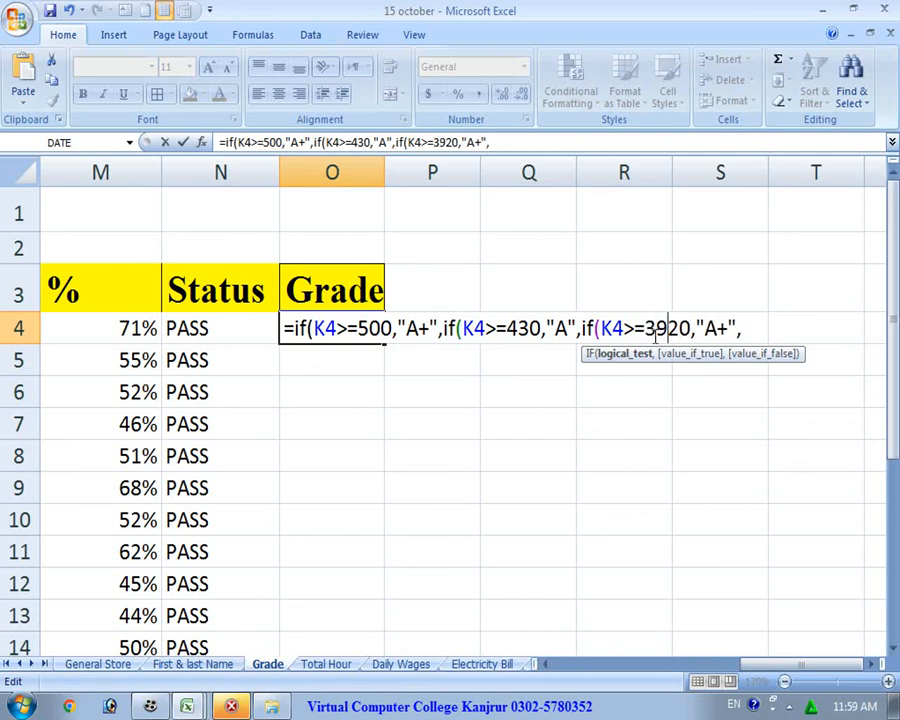
pyautogui.press('Delete')
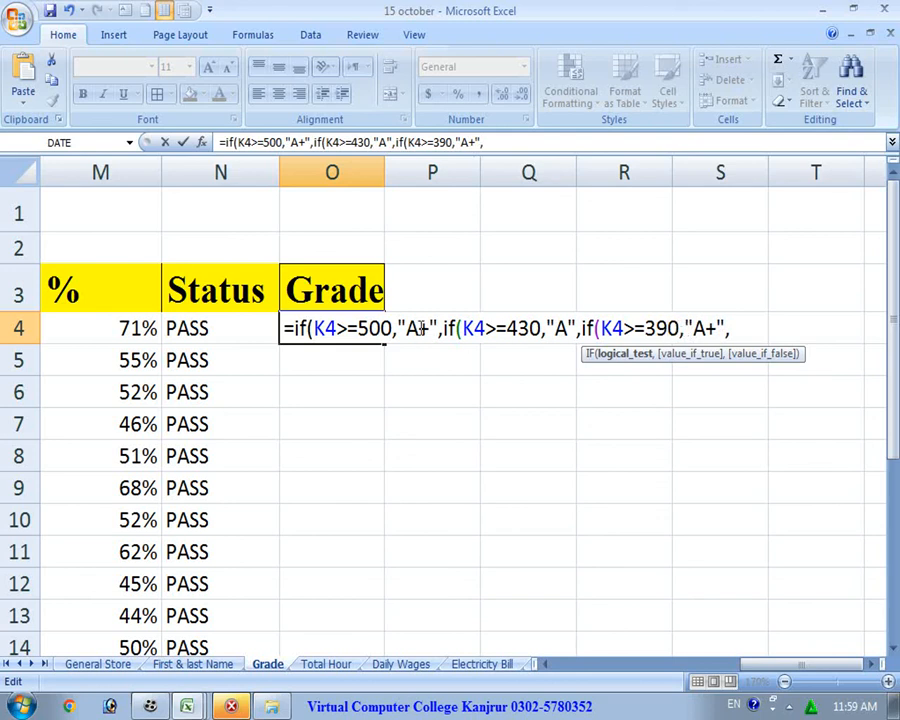
pyautogui.doubleClick(699, 329)
pyautogui.write('B')
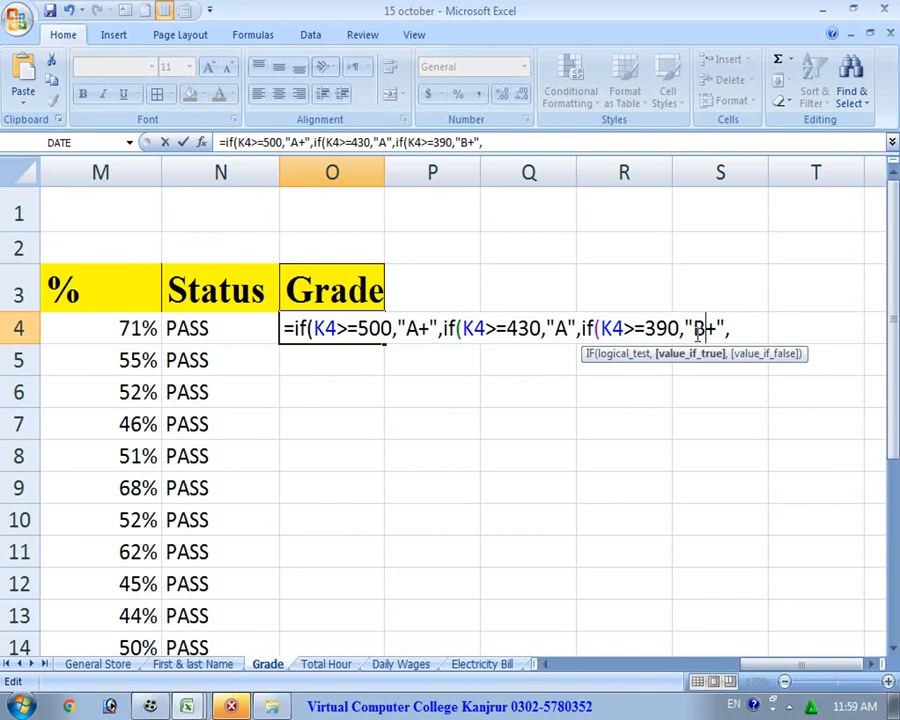
# Step: Paste a fourth nested IF at the end of the O4 formula and edit it to K4>=350 with "B" as the true result
pyautogui.click(739, 327)
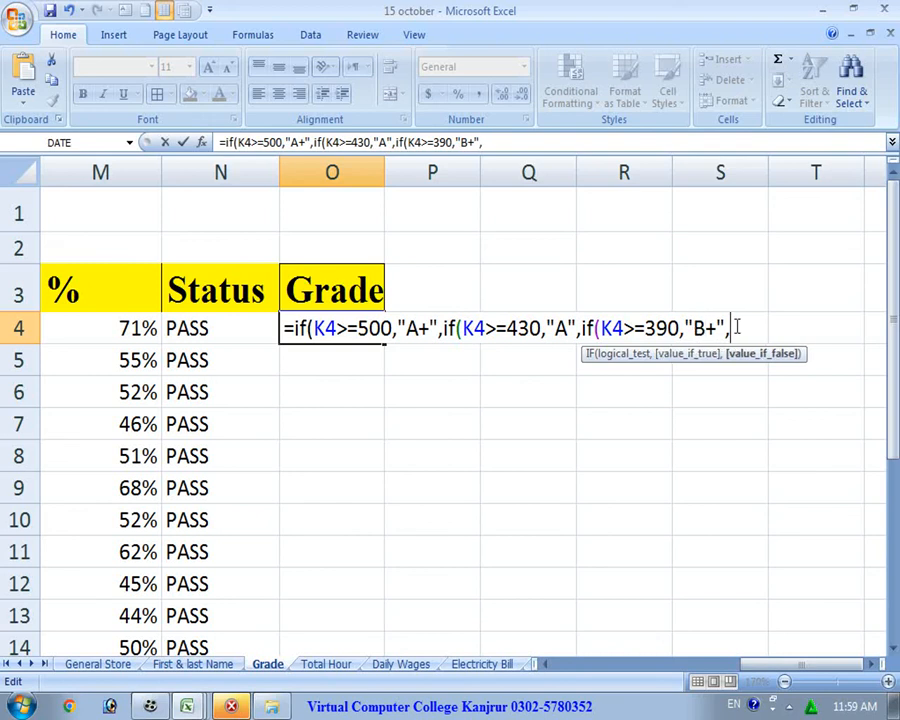
pyautogui.rightClick(737, 329)
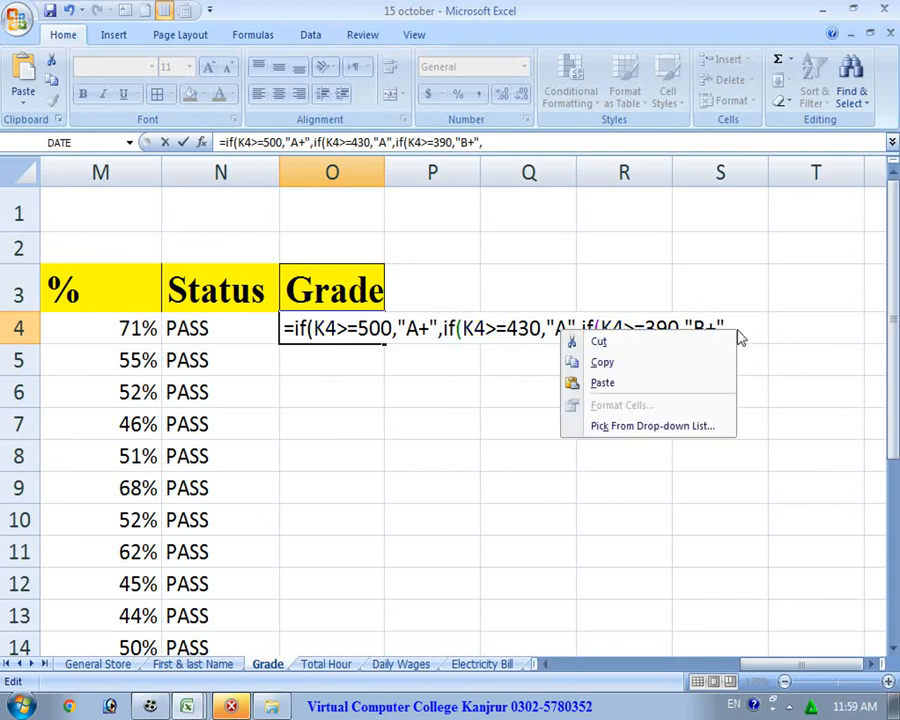
pyautogui.click(696, 382)
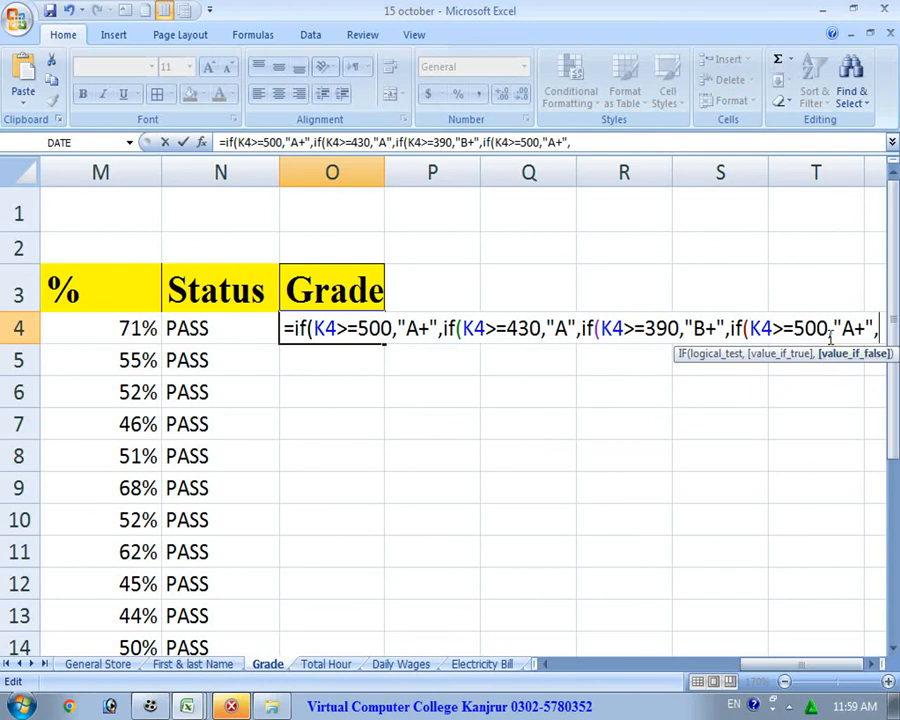
pyautogui.moveTo(794, 328); pyautogui.dragTo(828, 328)
pyautogui.write('350')
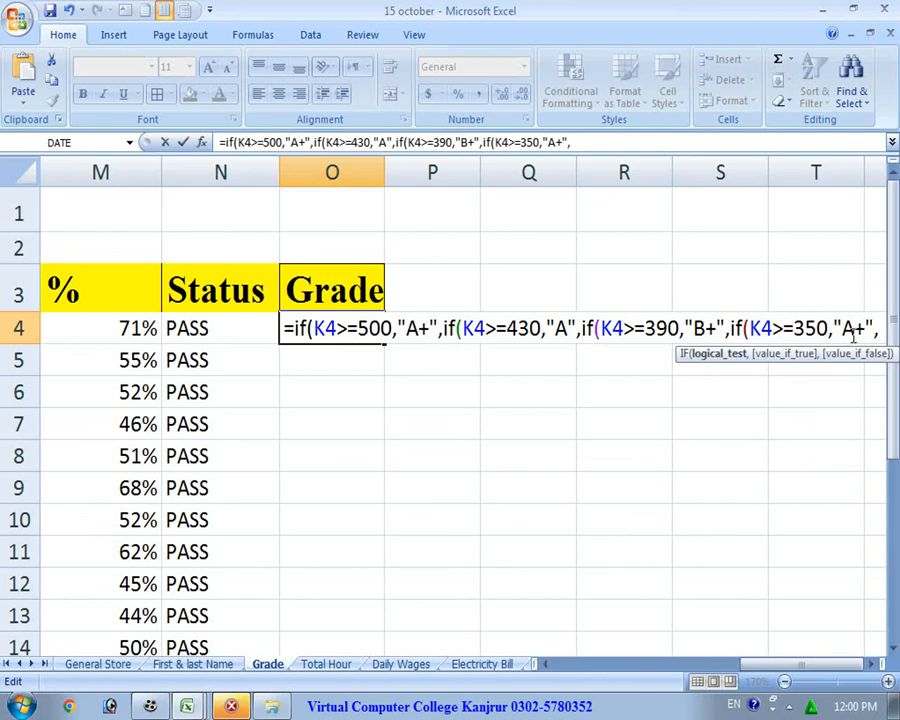
pyautogui.moveTo(841, 328); pyautogui.dragTo(852, 328)
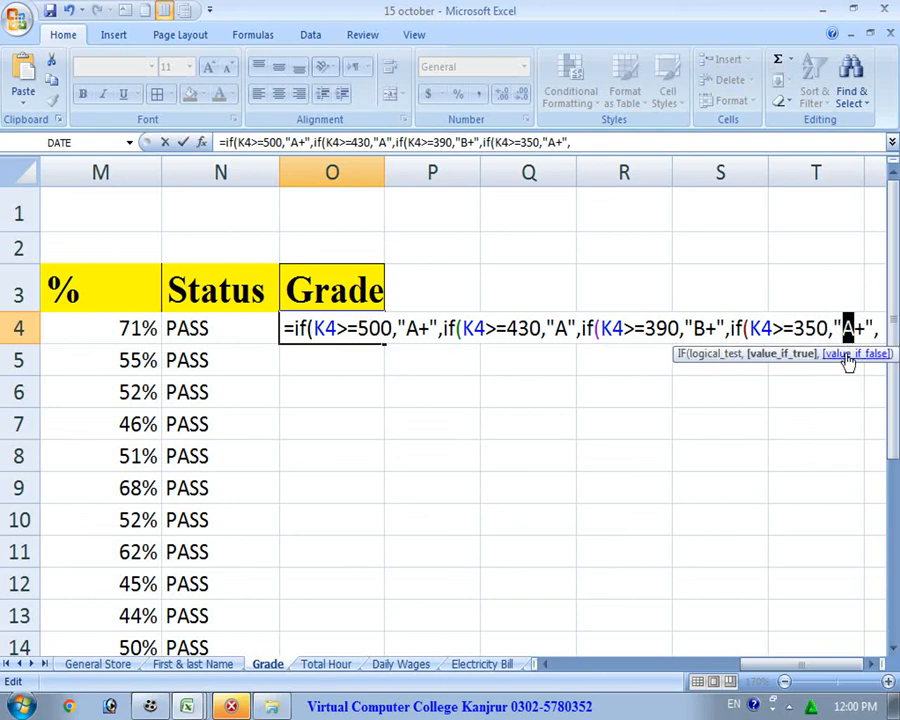
pyautogui.write('B')
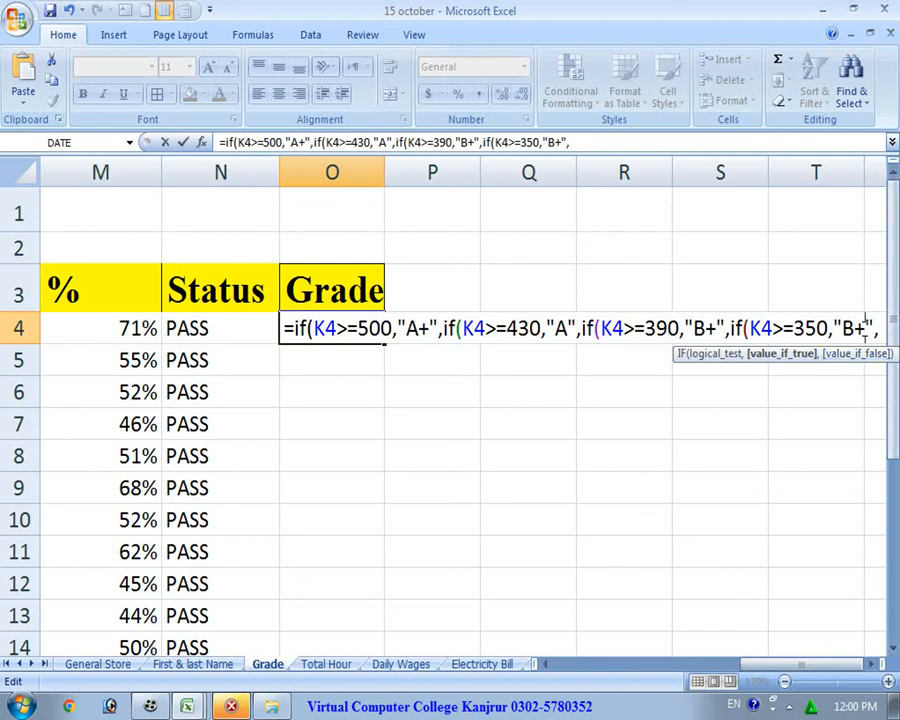
pyautogui.press('Delete')
# Step: Paste a fifth nested IF at the end of the O4 formula and edit it to K4>=320 with "C+" as the true result
pyautogui.click(876, 328)
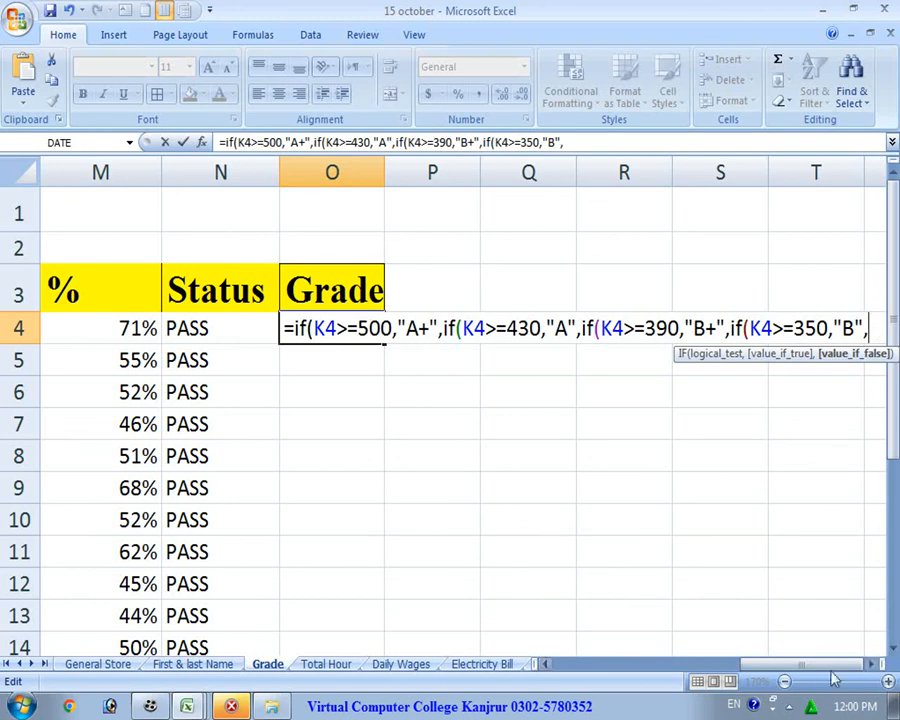
pyautogui.click(871, 665)
pyautogui.click(871, 665)
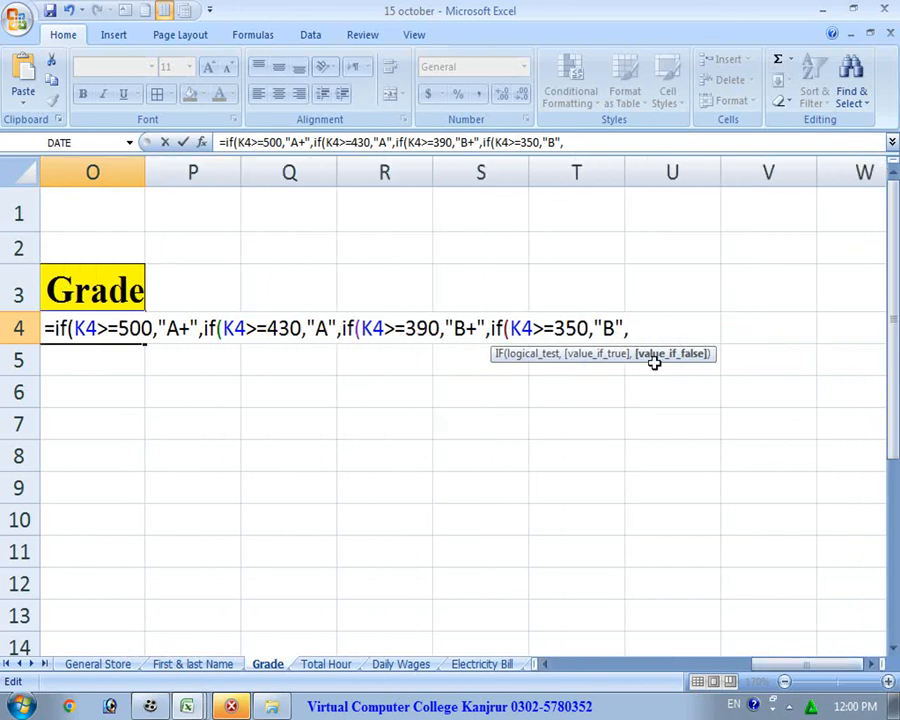
pyautogui.rightClick(642, 327)
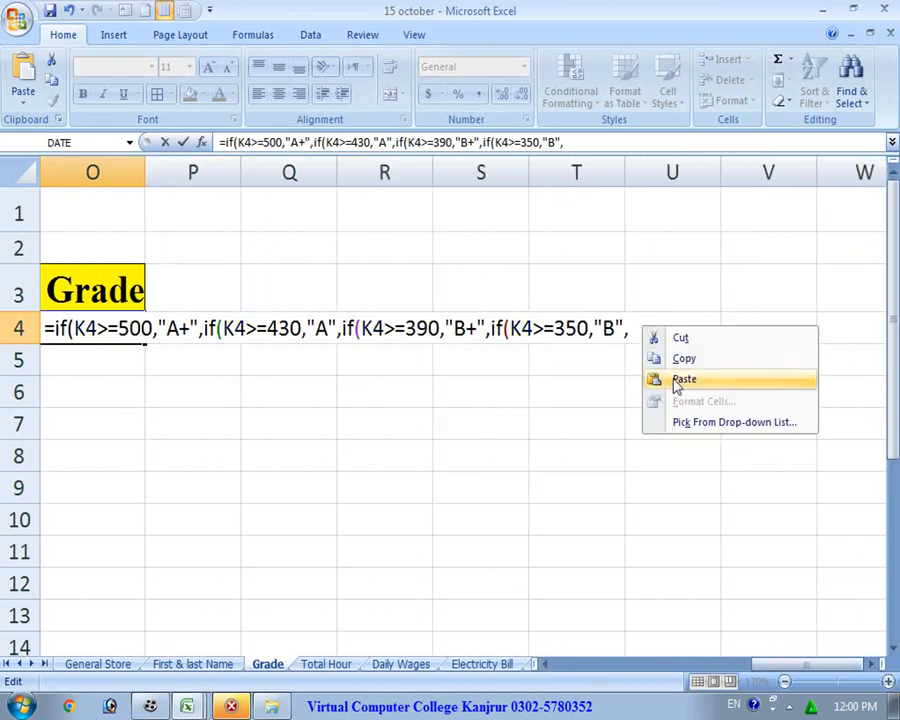
pyautogui.click(676, 376)
pyautogui.moveTo(729, 328); pyautogui.dragTo(692, 328)
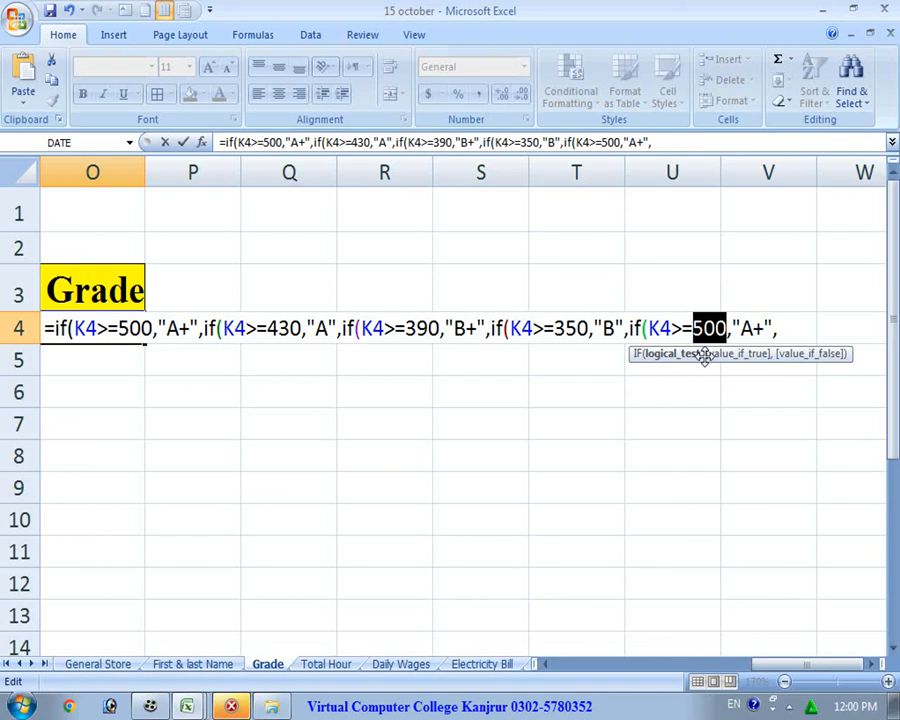
pyautogui.write('32')
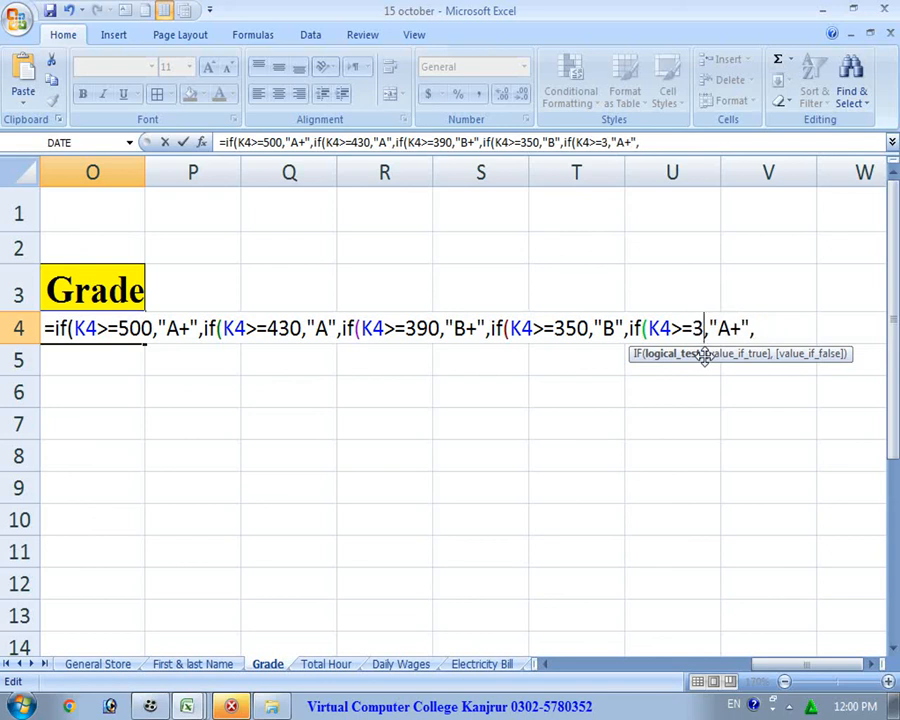
pyautogui.write('0')
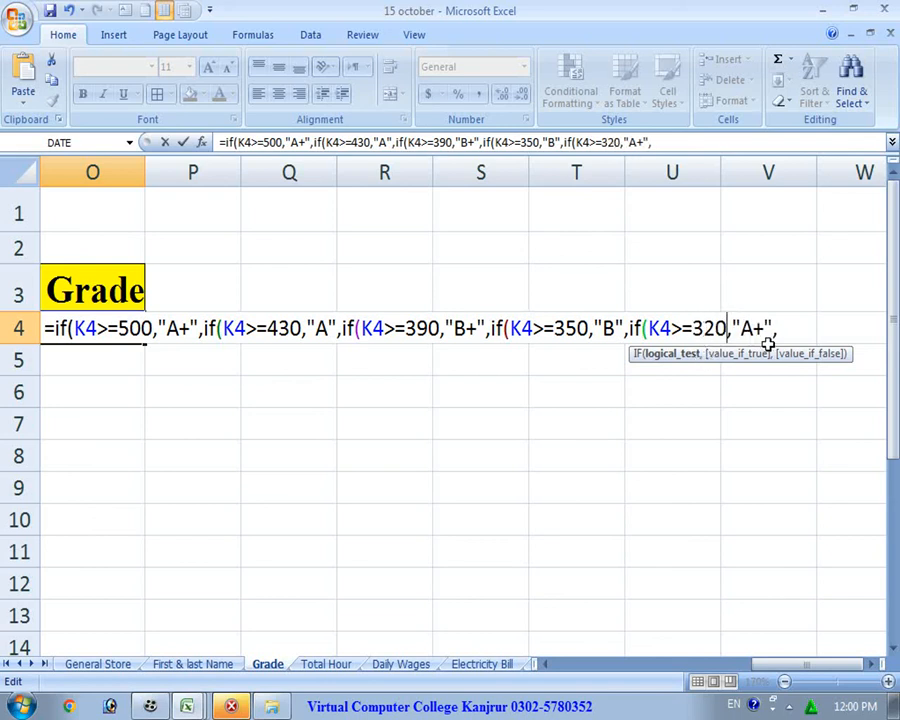
pyautogui.moveTo(763, 334); pyautogui.dragTo(741, 330)
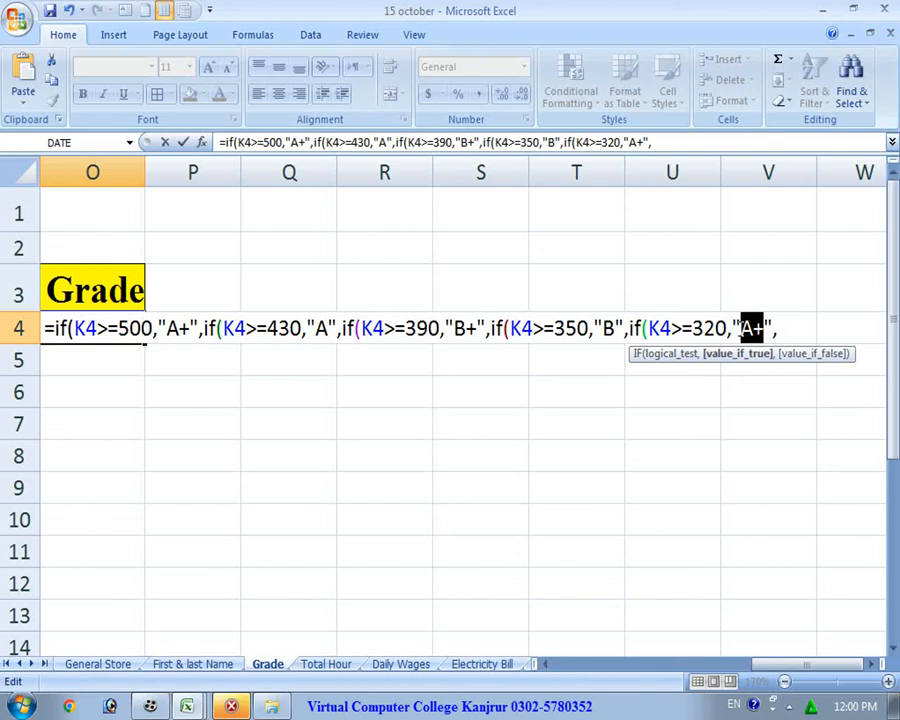
pyautogui.write('C')
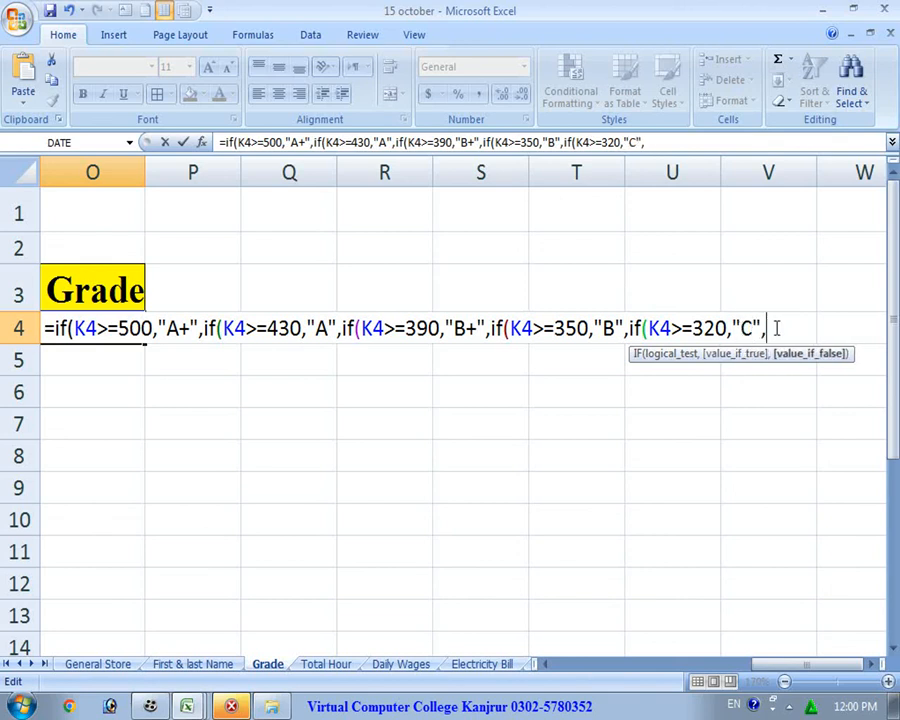
pyautogui.write('+')
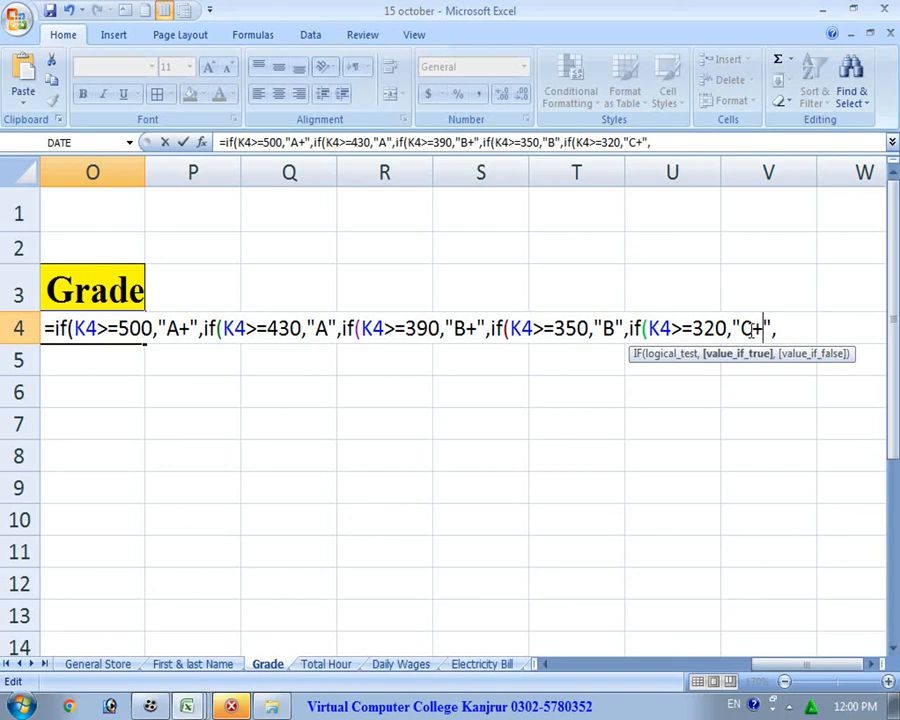
# Step: Paste a sixth nested IF at the end of the O4 formula and edit it to K4>=270 with "C" as the true result
pyautogui.click(779, 334)
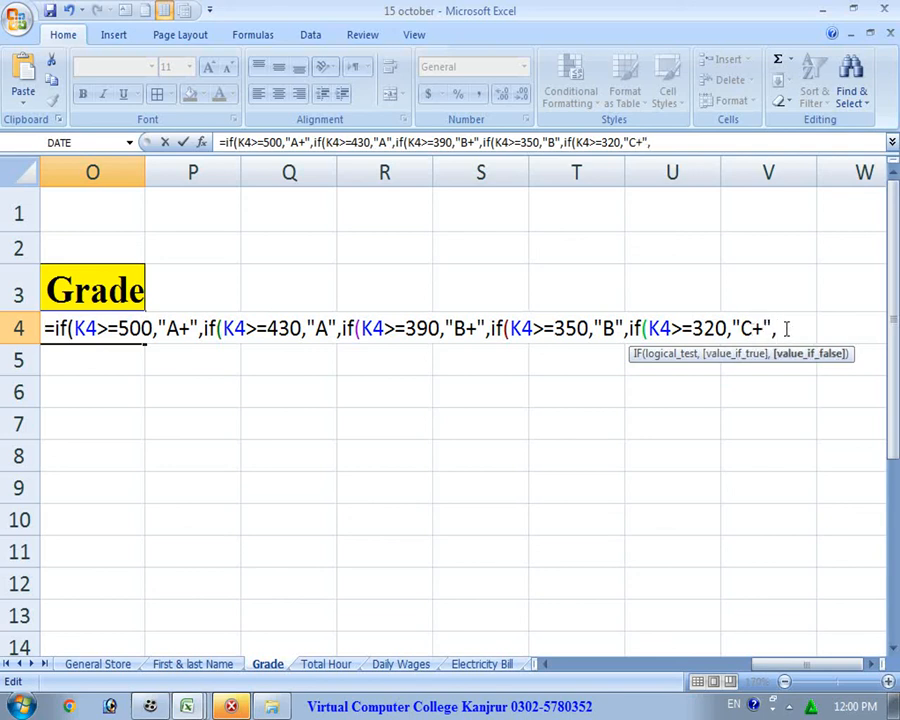
pyautogui.rightClick(783, 332)
pyautogui.click(739, 380)
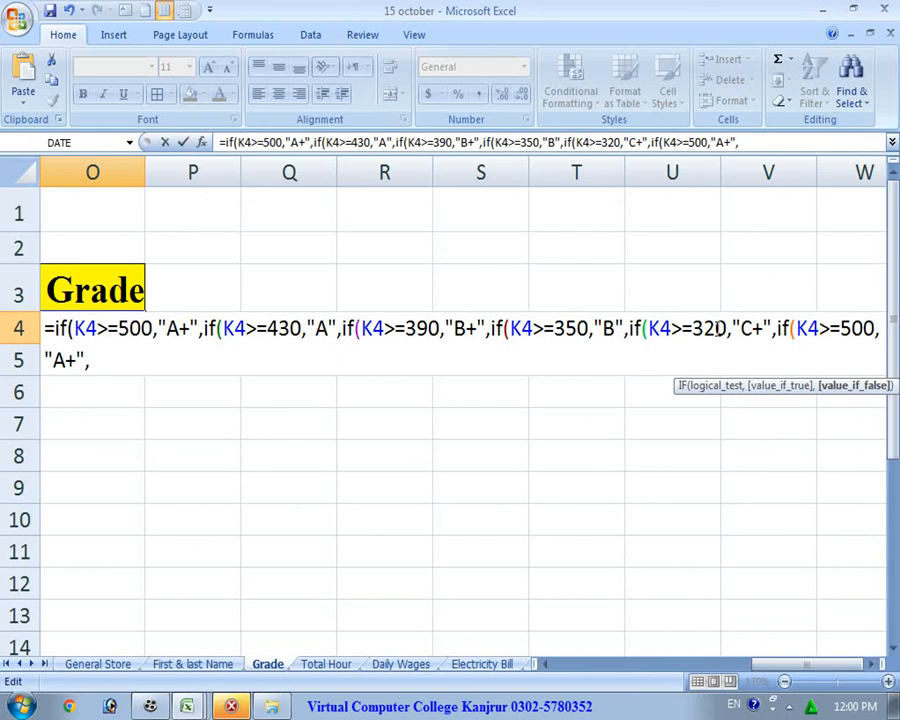
pyautogui.click(855, 332)
pyautogui.doubleClick(857, 332)
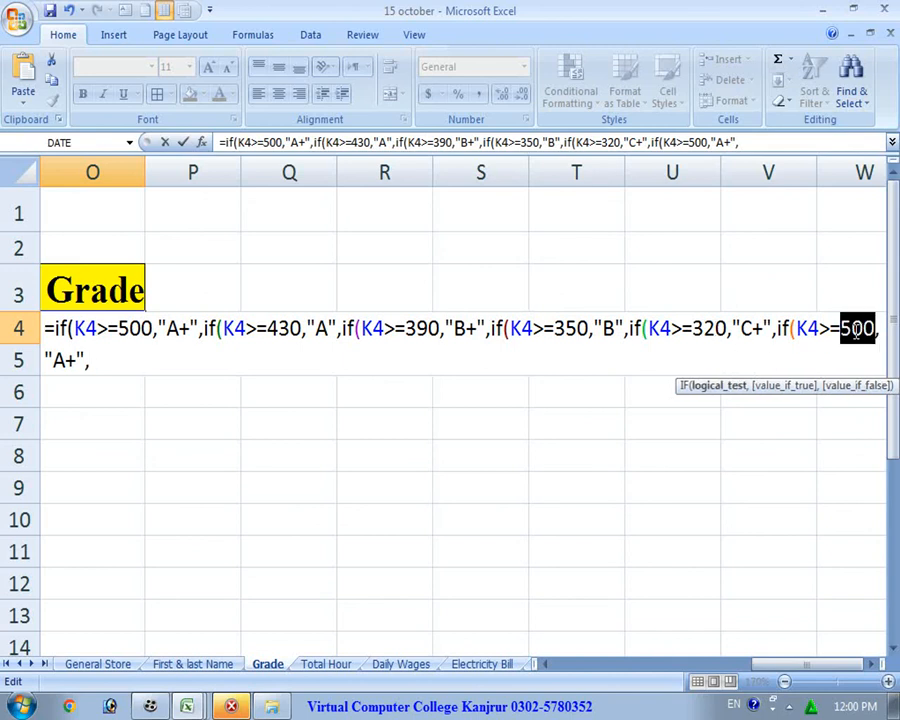
pyautogui.write('270')
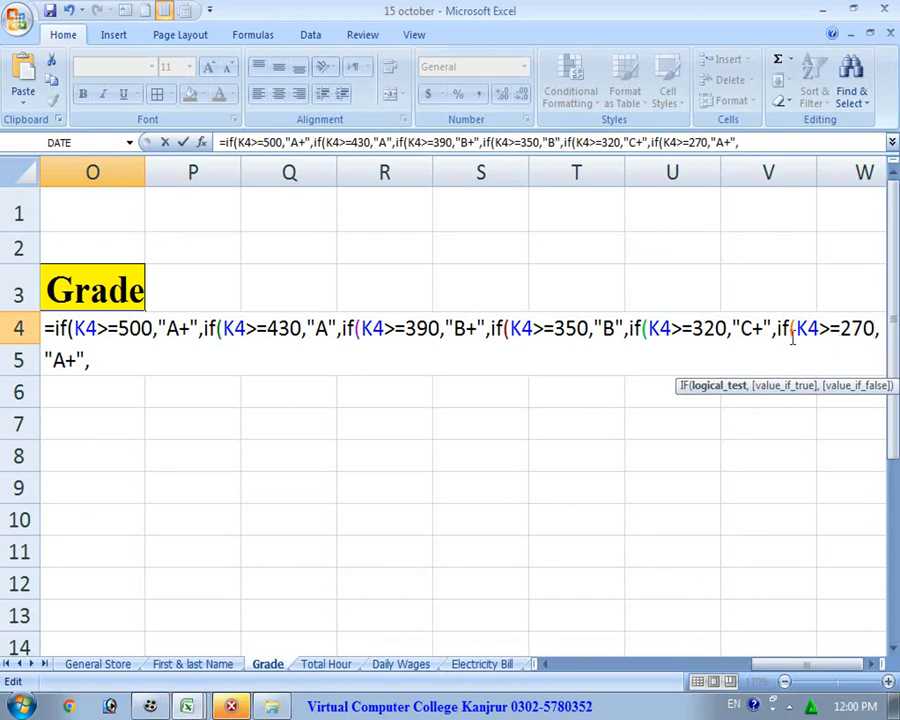
pyautogui.doubleClick(64, 361)
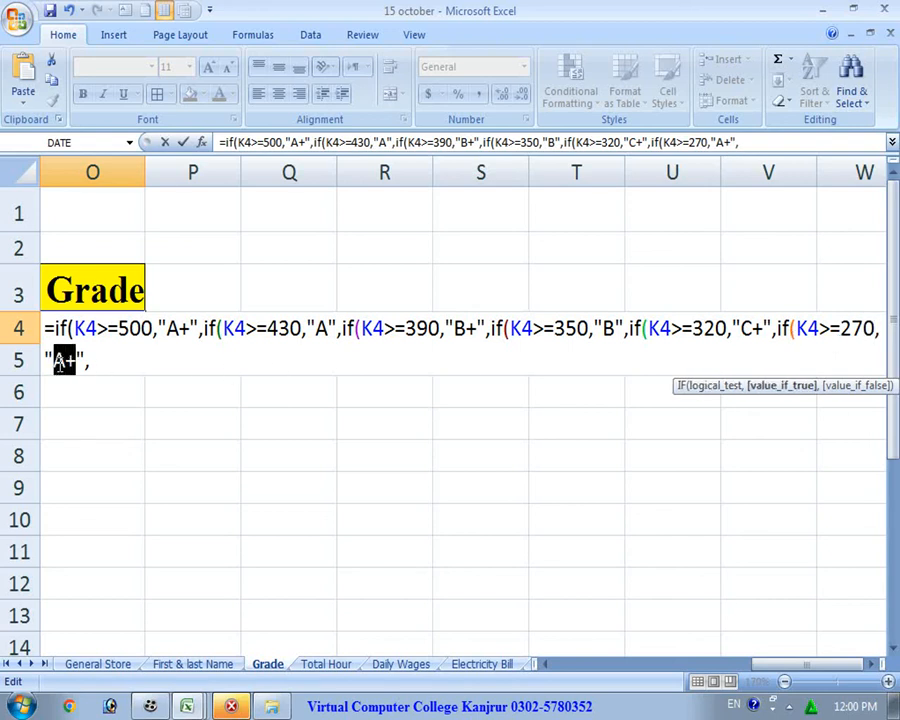
pyautogui.write('C')
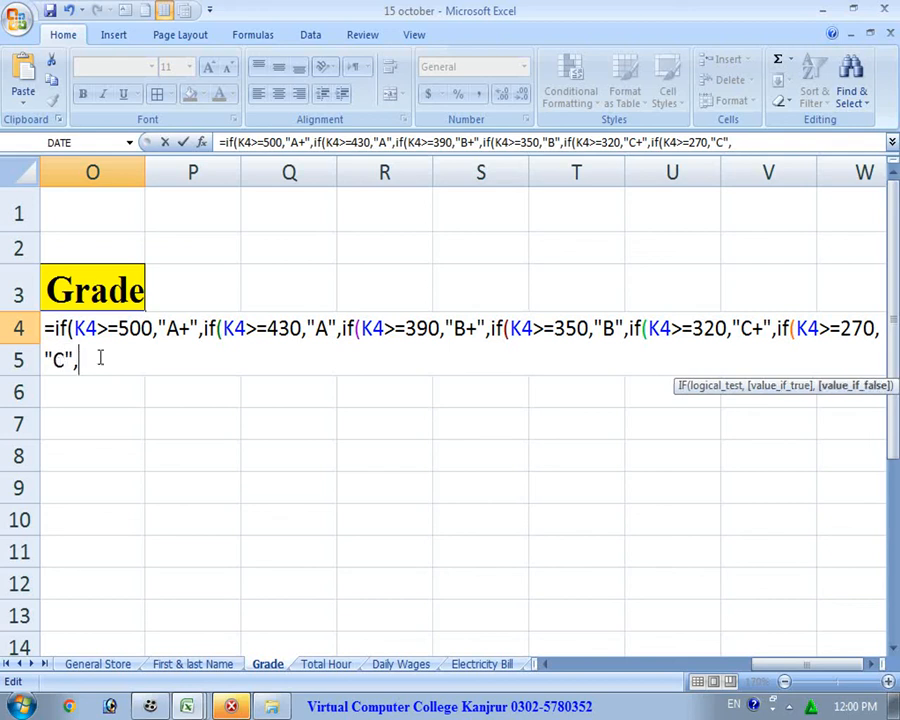
# Step: Paste a seventh nested IF at the end of the O4 formula and edit it to K4>=240 with "D+" as the true result
pyautogui.rightClick(100, 360)
pyautogui.click(121, 413)
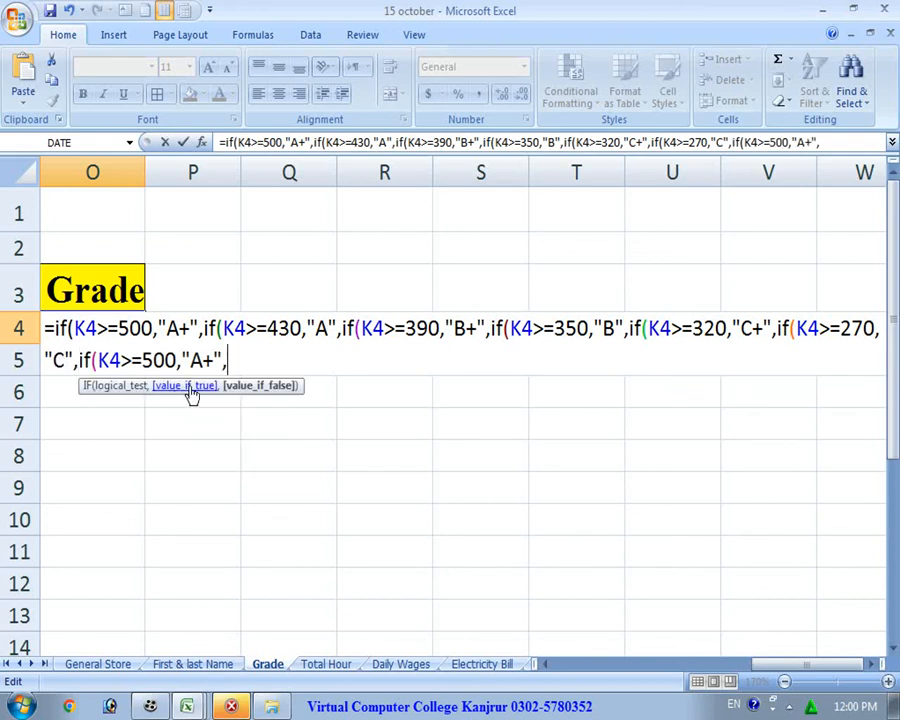
pyautogui.doubleClick(160, 360)
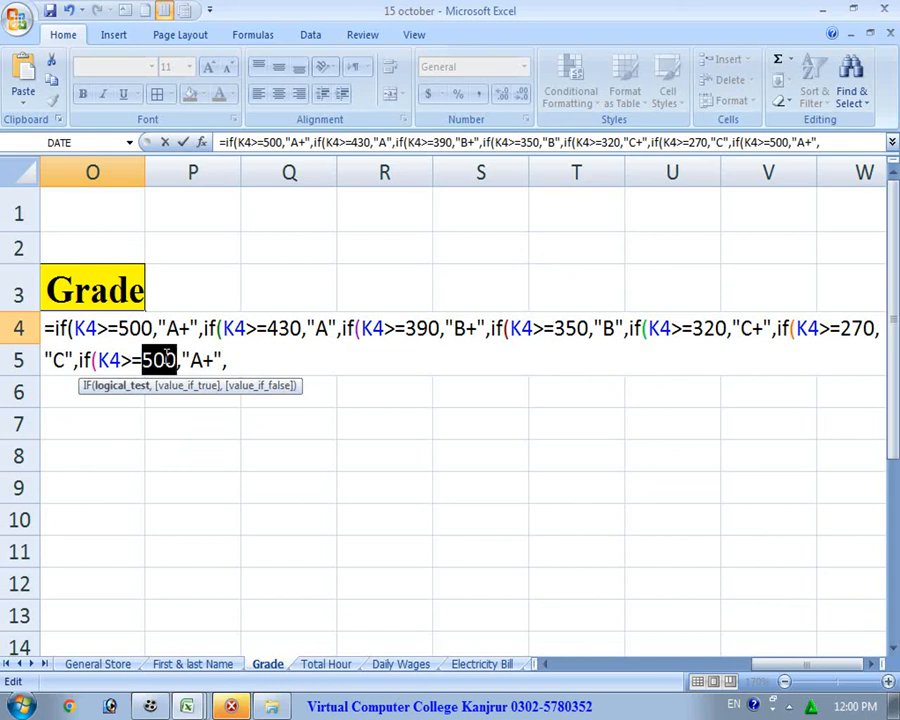
pyautogui.write('2')
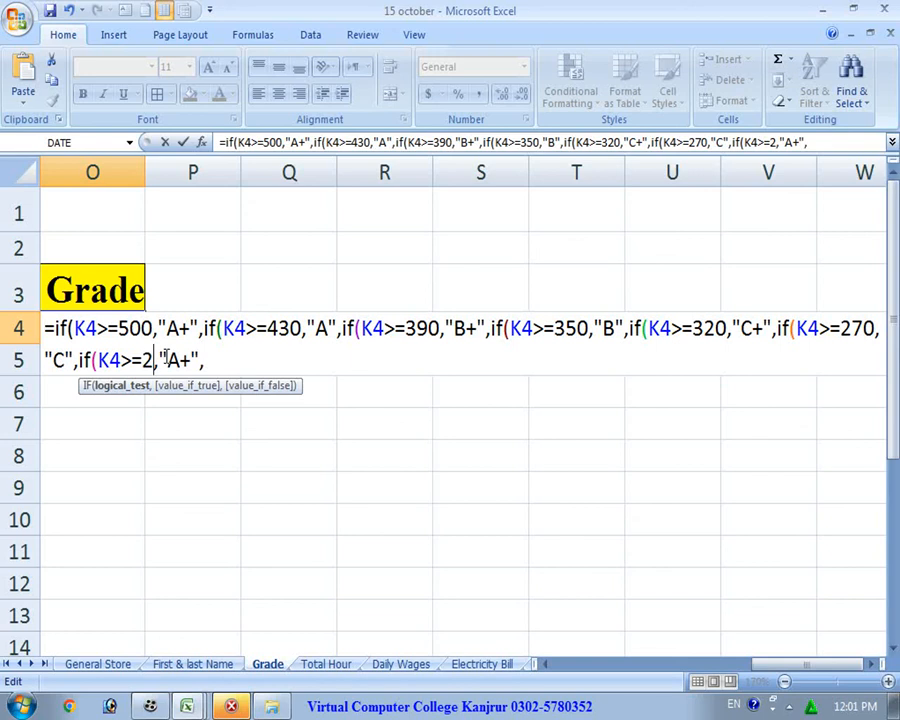
pyautogui.write('20')
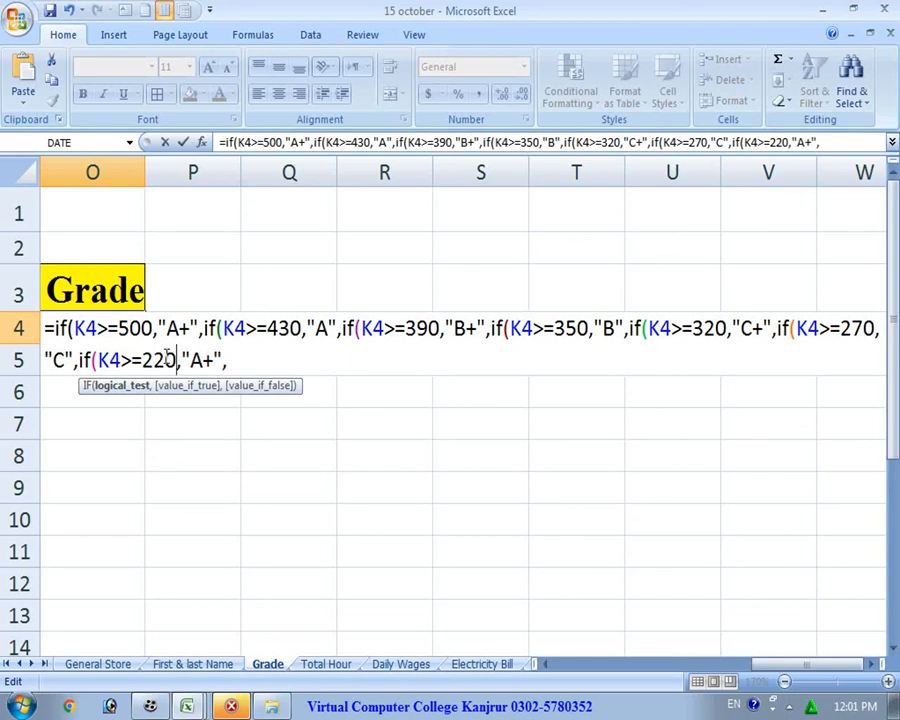
pyautogui.press('BackSpace')
pyautogui.press('BackSpace')
pyautogui.write('40')
pyautogui.doubleClick(196, 360)
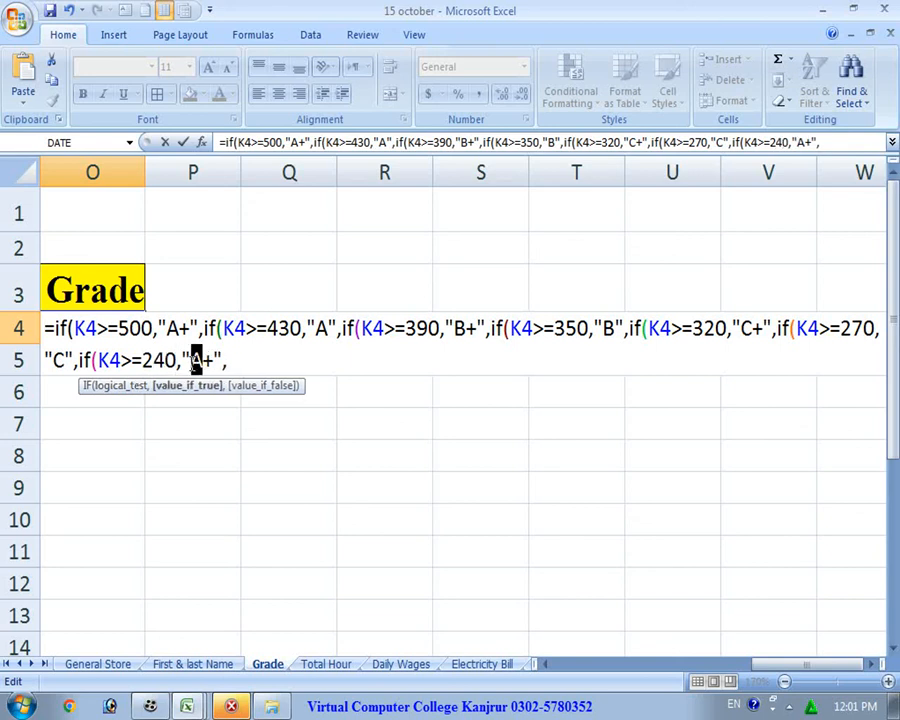
pyautogui.write('D')
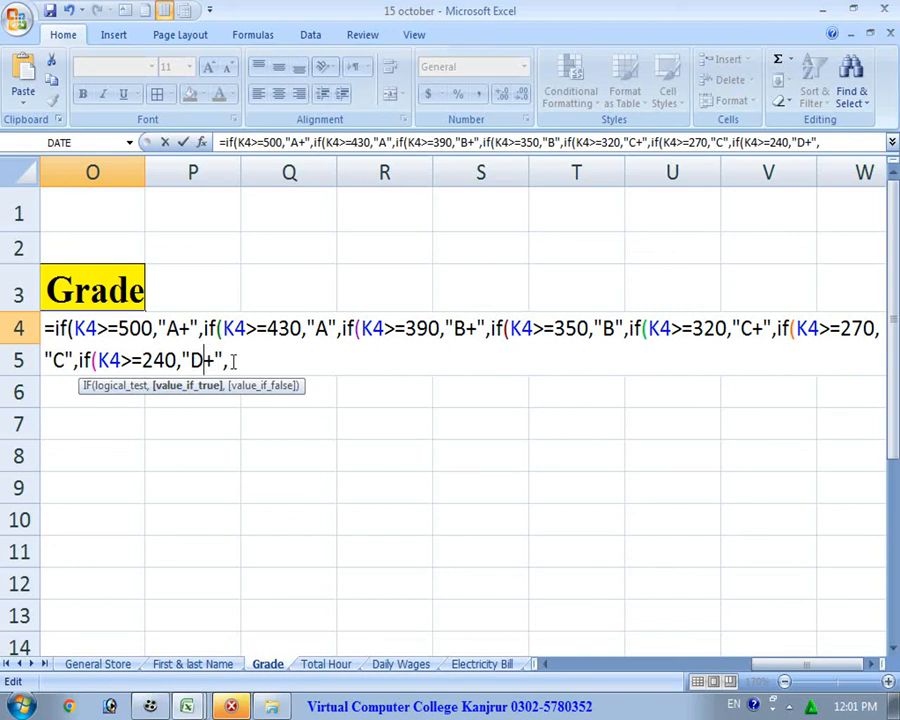
# Step: Paste an eighth nested IF at the end of the O4 formula and edit it to K4>=201 with "D" as the true result
pyautogui.rightClick(232, 361)
pyautogui.click(272, 413)
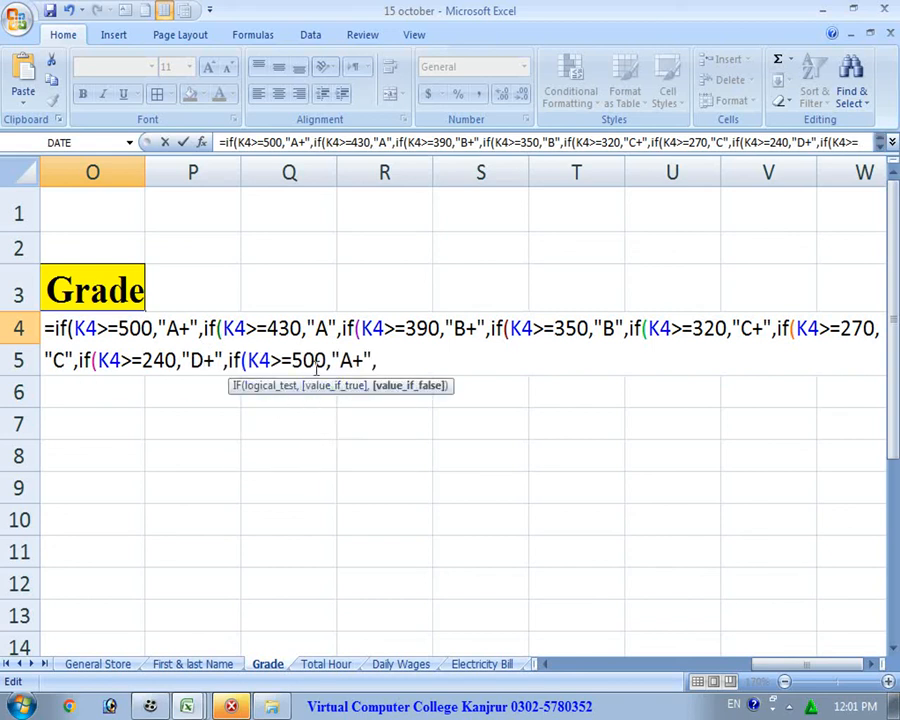
pyautogui.click(316, 361)
pyautogui.doubleClick(316, 361)
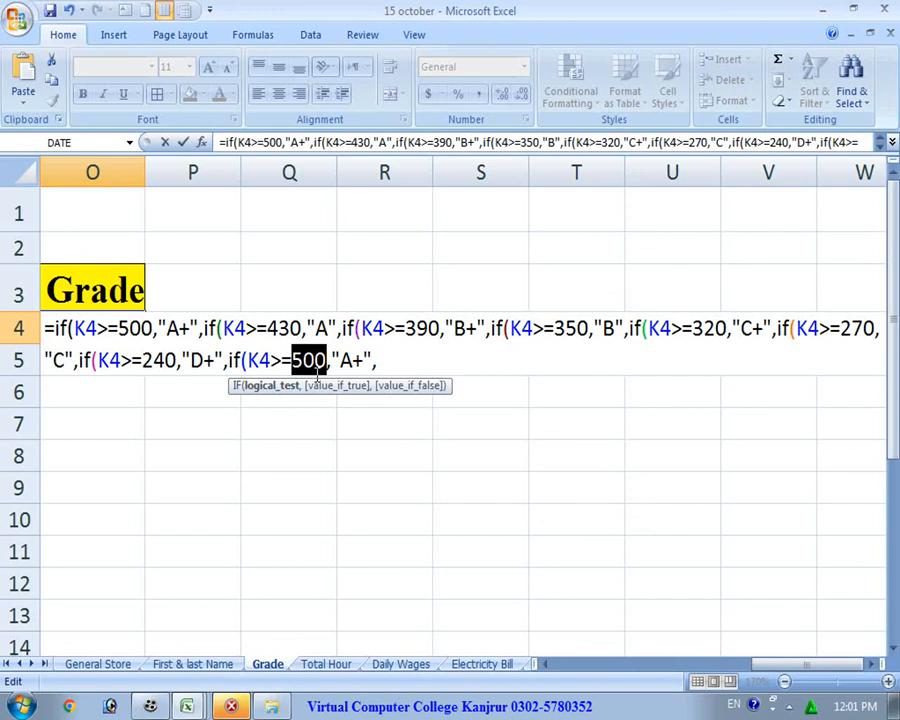
pyautogui.write('201')
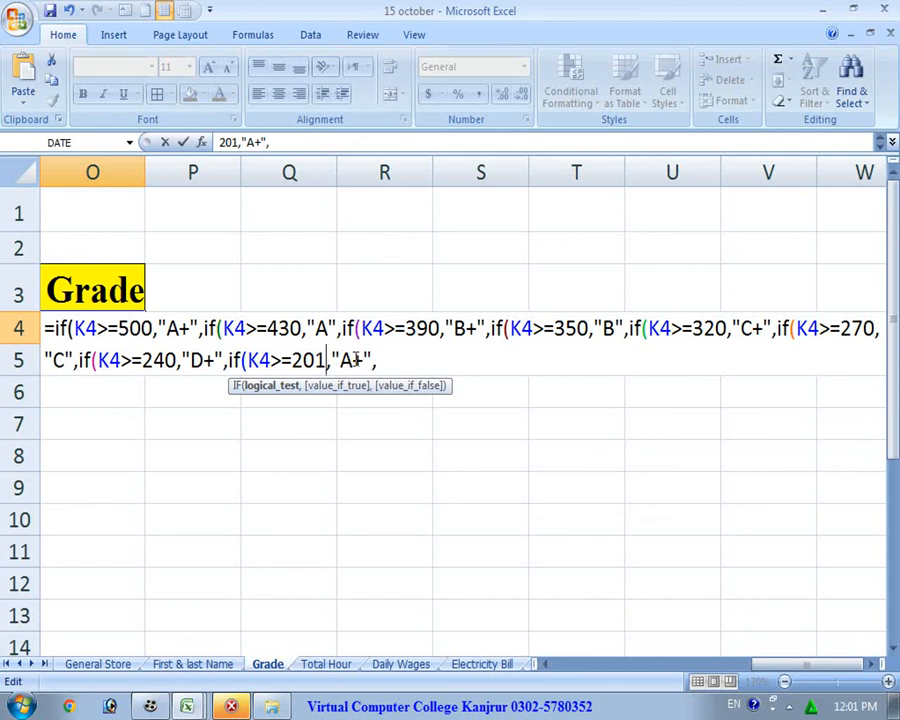
pyautogui.moveTo(364, 360); pyautogui.dragTo(343, 361)
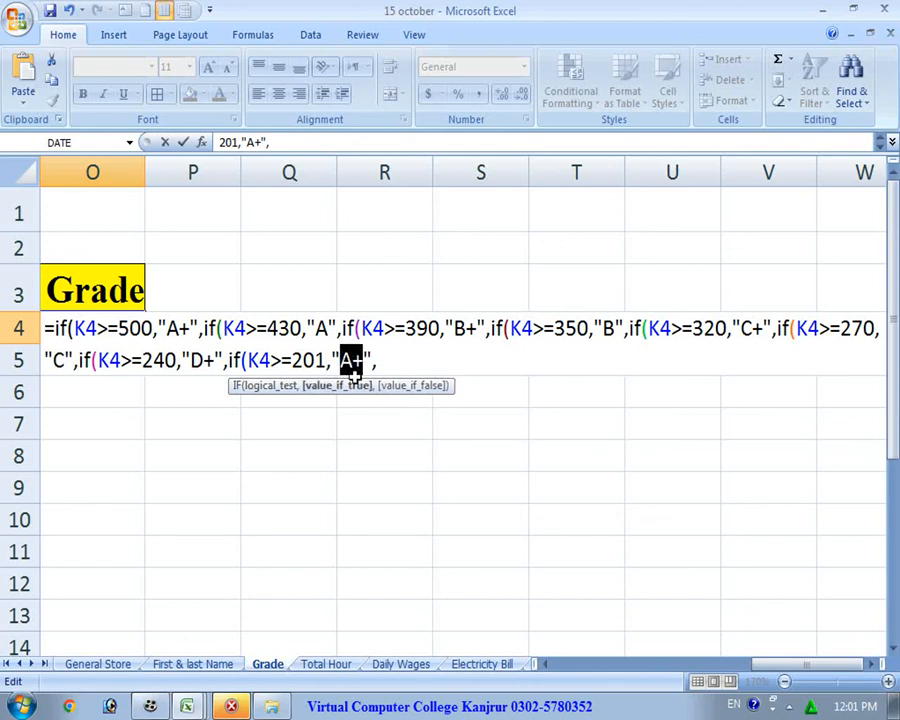
pyautogui.write('D')
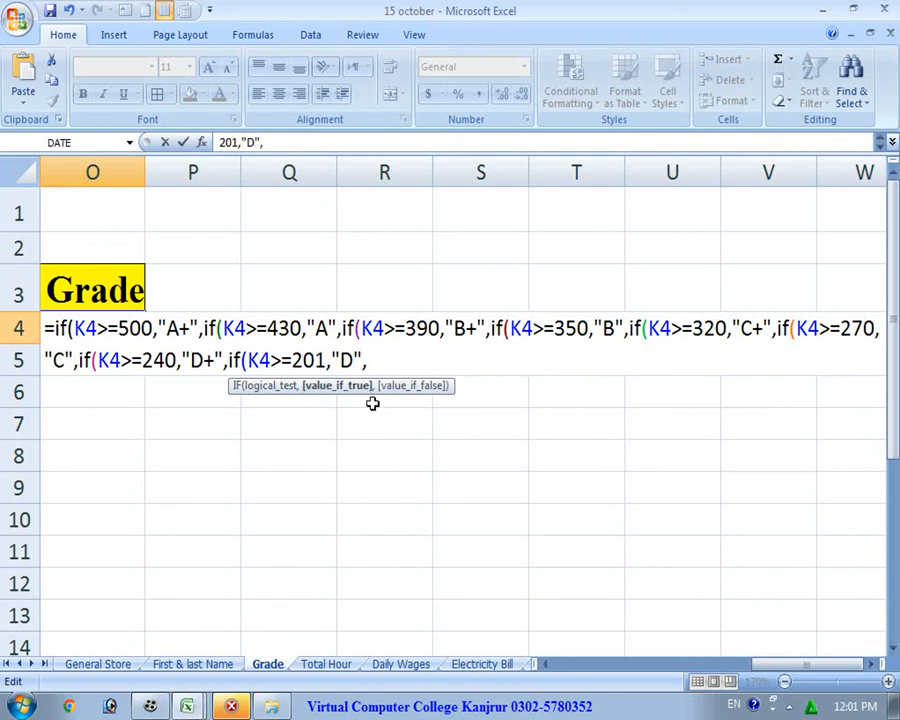
# Step: Paste a ninth nested IF at the end of the O4 formula and edit it to K4<=200 with "F" as the true result
pyautogui.click(385, 360)
pyautogui.rightClick(385, 360)
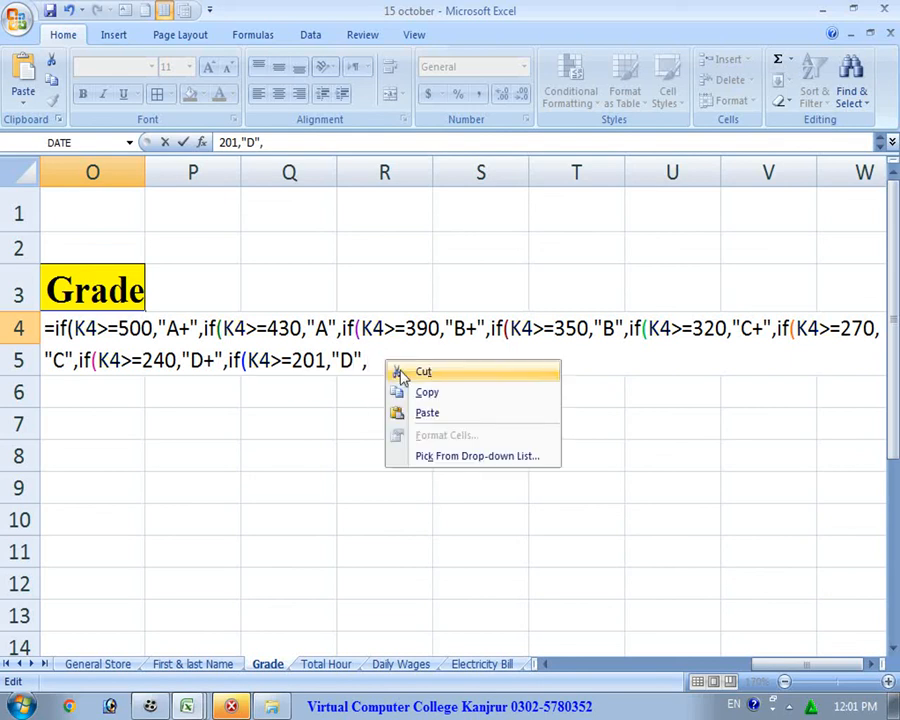
pyautogui.click(424, 411)
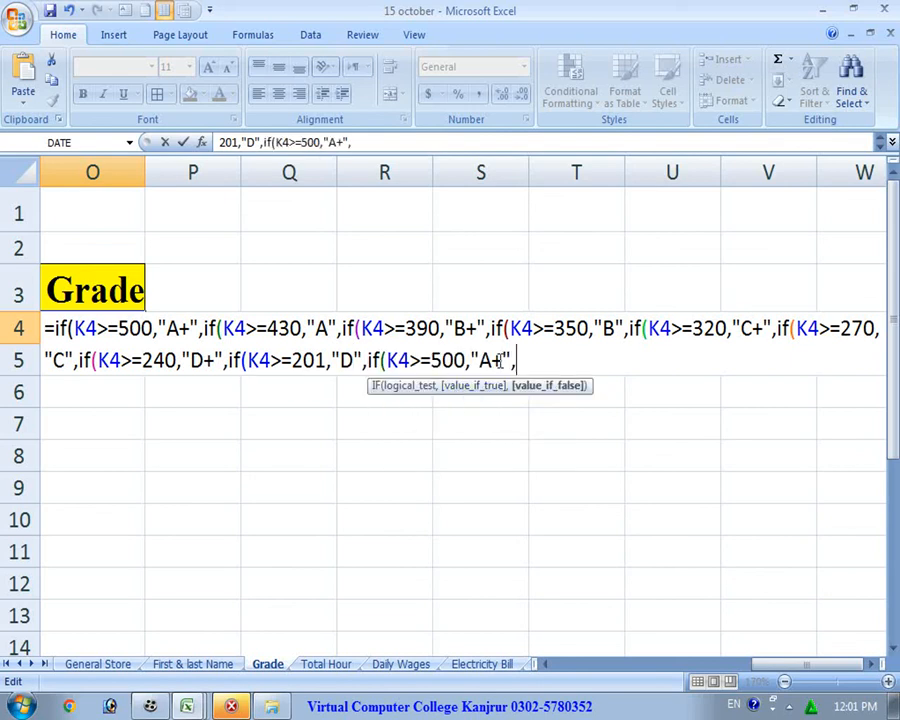
pyautogui.doubleClick(487, 360)
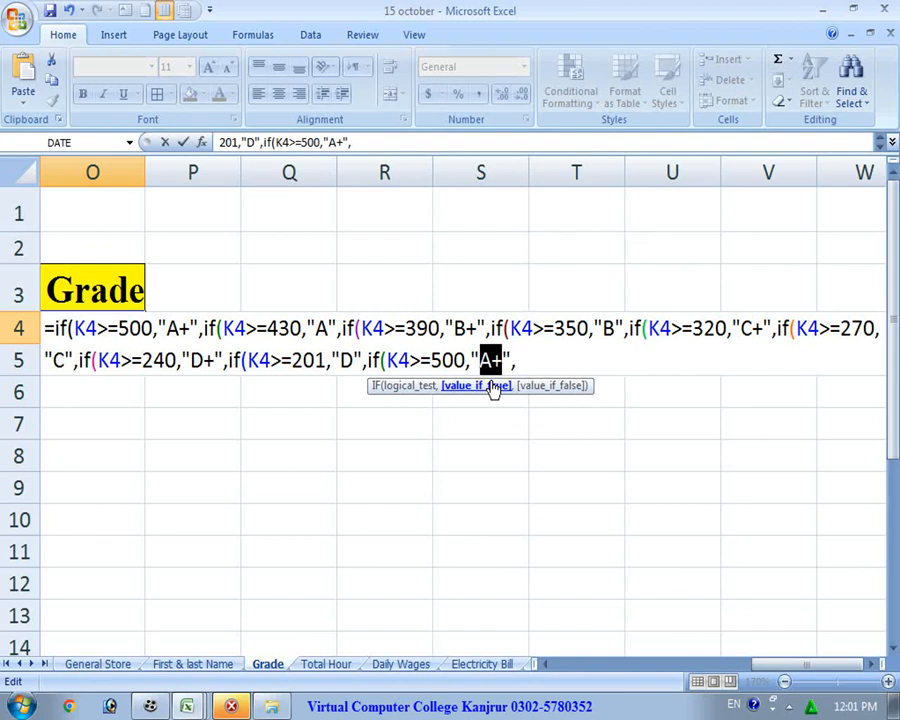
pyautogui.write('F')
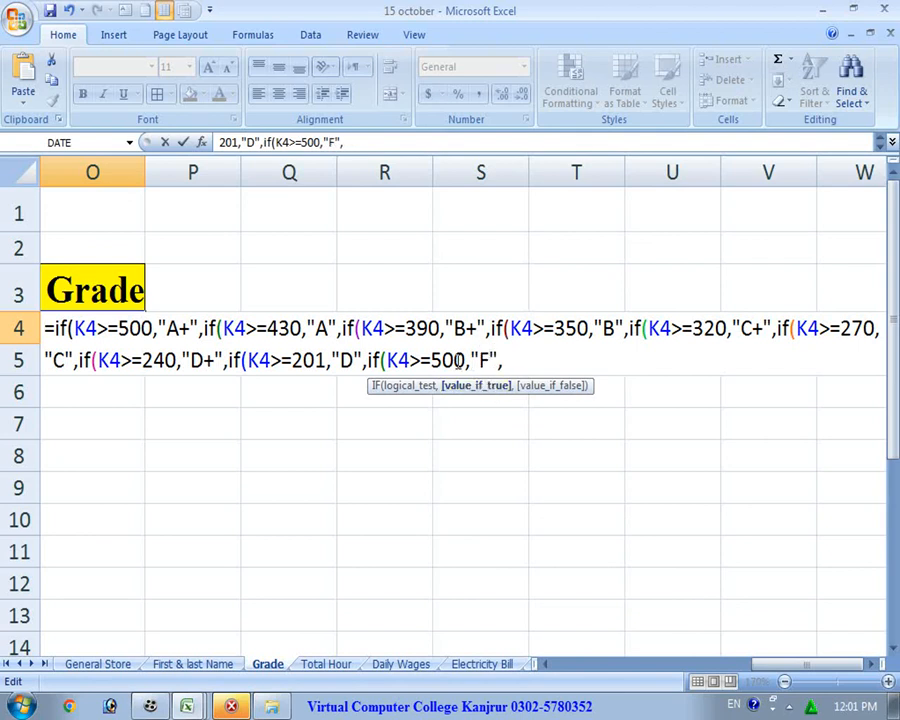
pyautogui.doubleClick(452, 361)
pyautogui.moveTo(424, 362); pyautogui.dragTo(412, 361)
pyautogui.write('<')
pyautogui.doubleClick(452, 358)
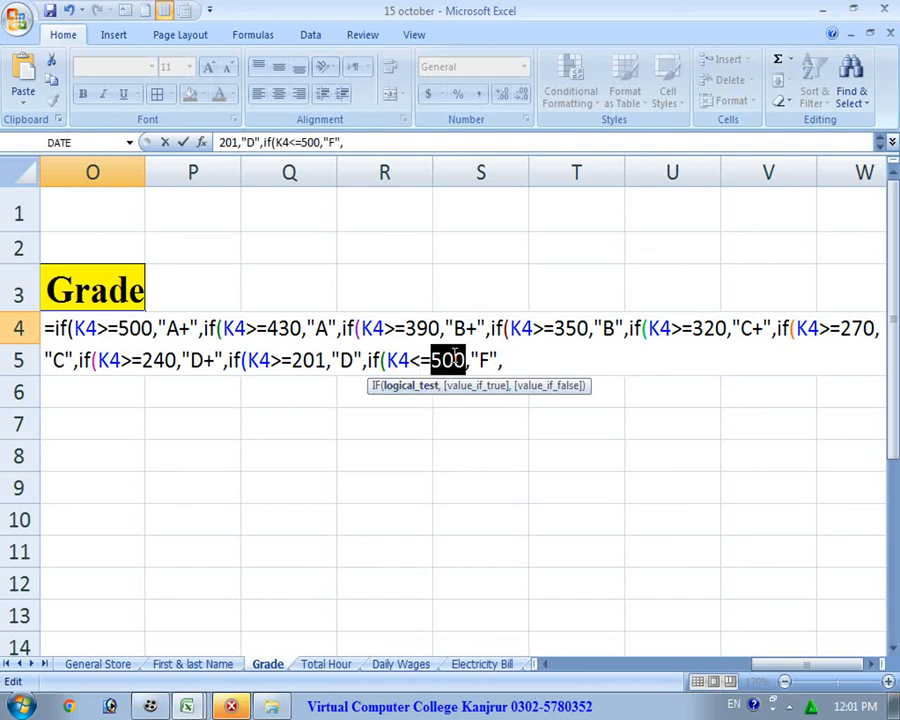
pyautogui.write('200')
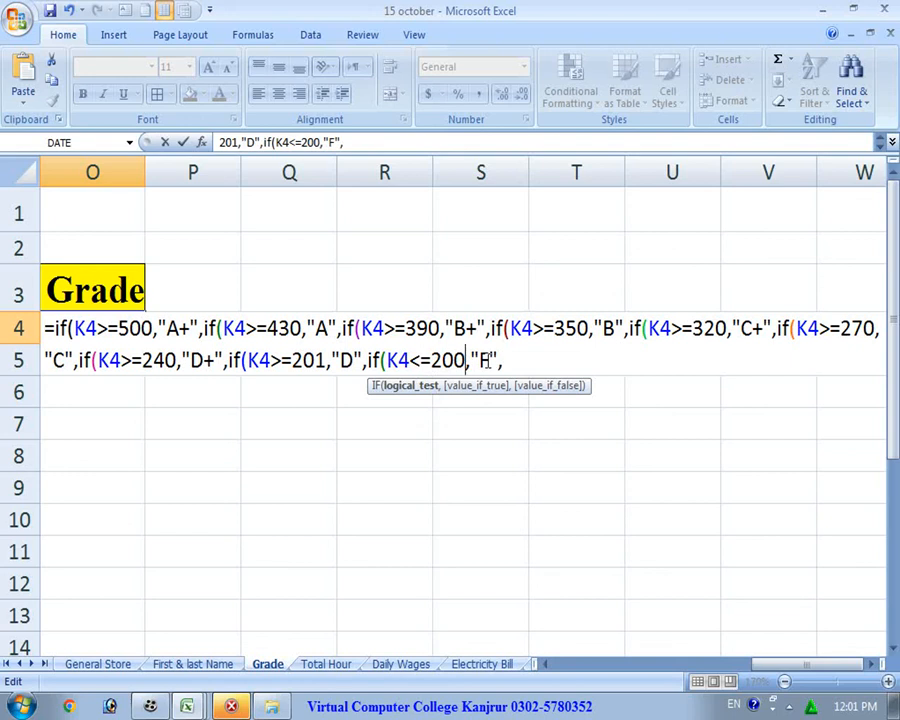
# Step: Remove the trailing comma from the O4 formula, close all nested IFs with nine parentheses, and enter it
pyautogui.click(522, 357)
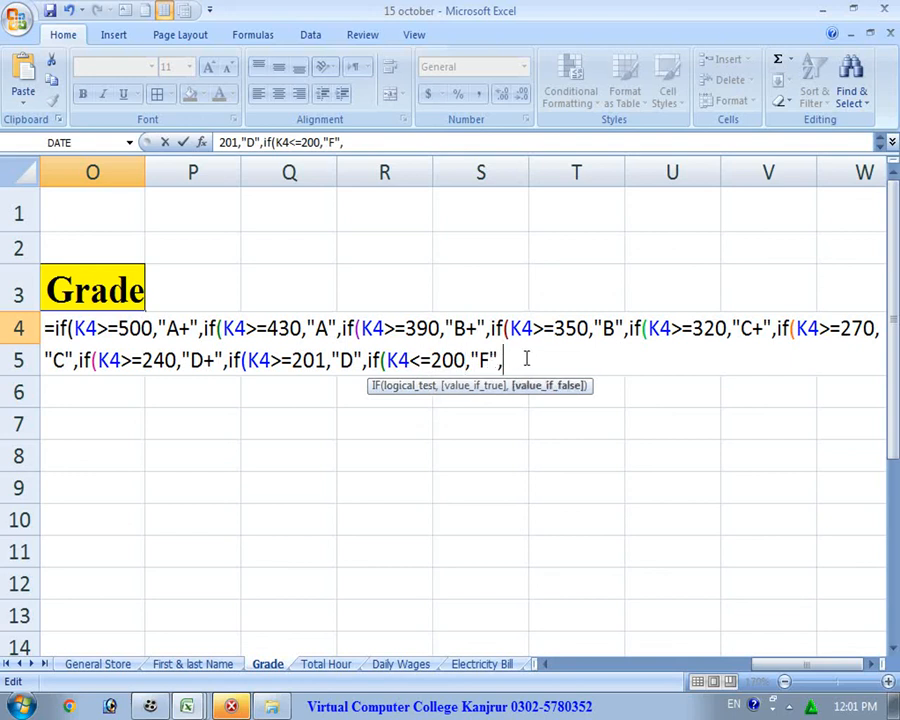
pyautogui.press('BackSpace')
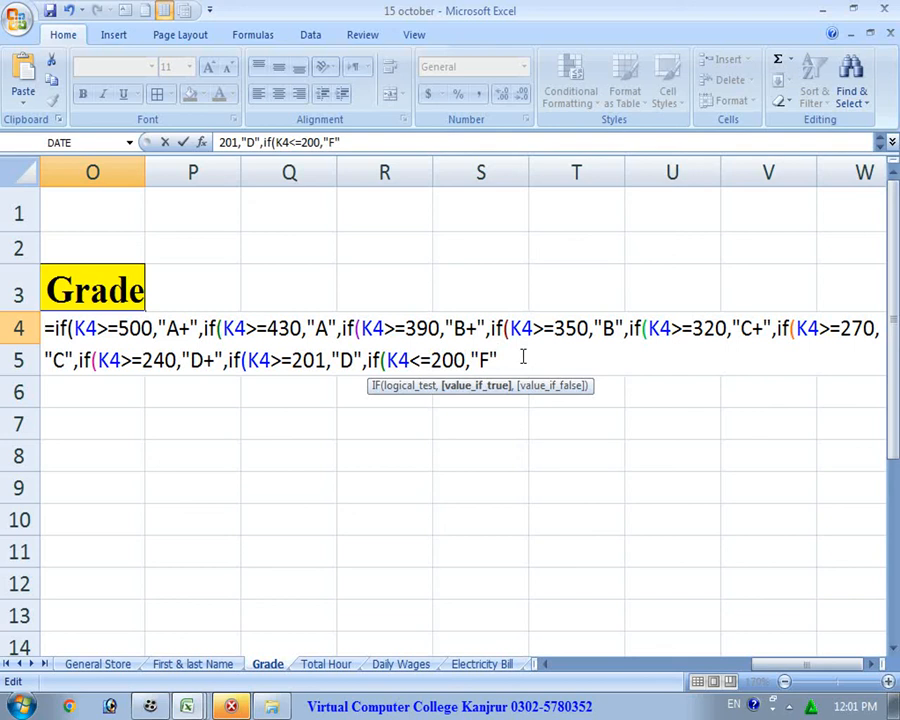
pyautogui.write(')))))))))')
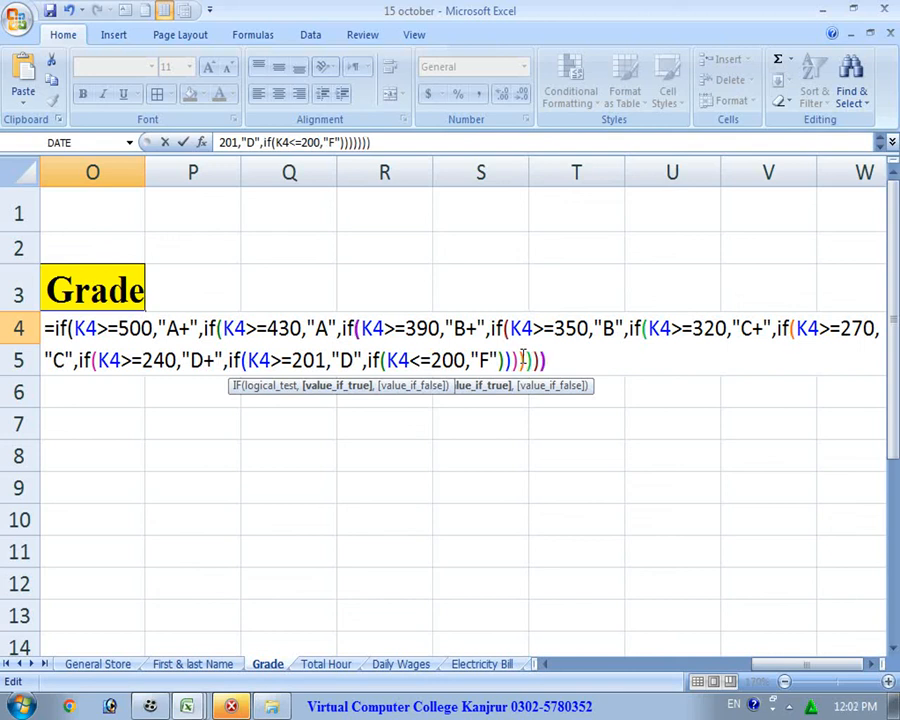
pyautogui.write(')')
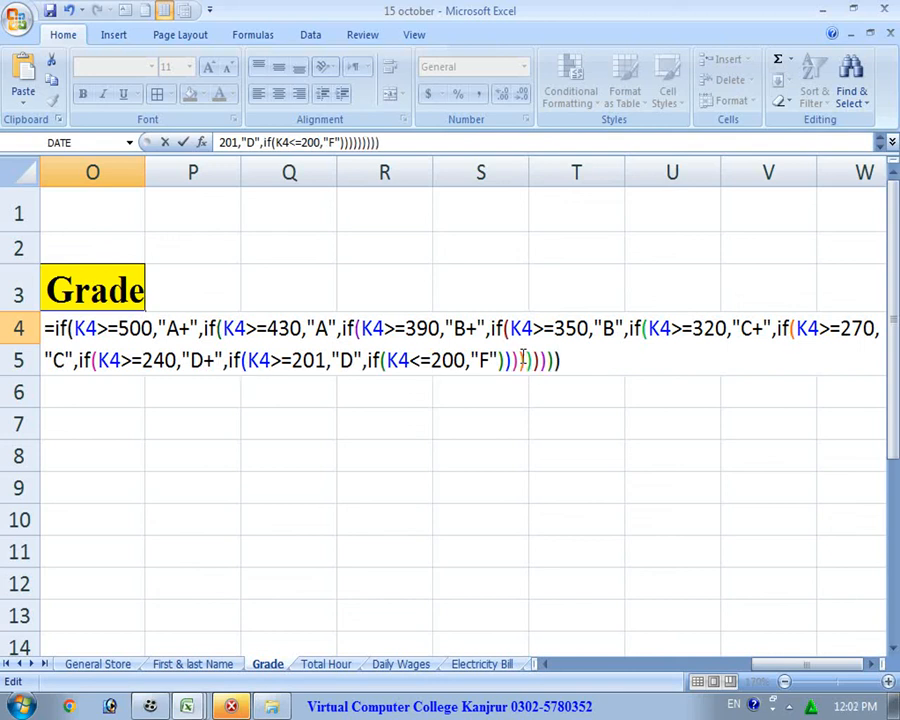
pyautogui.press('Return')
# Step: Fill the grade formula from O4 down the Grade column for all students and check the resulting grades
pyautogui.moveTo(788, 663); pyautogui.dragTo(780, 663)
pyautogui.click(307, 332)
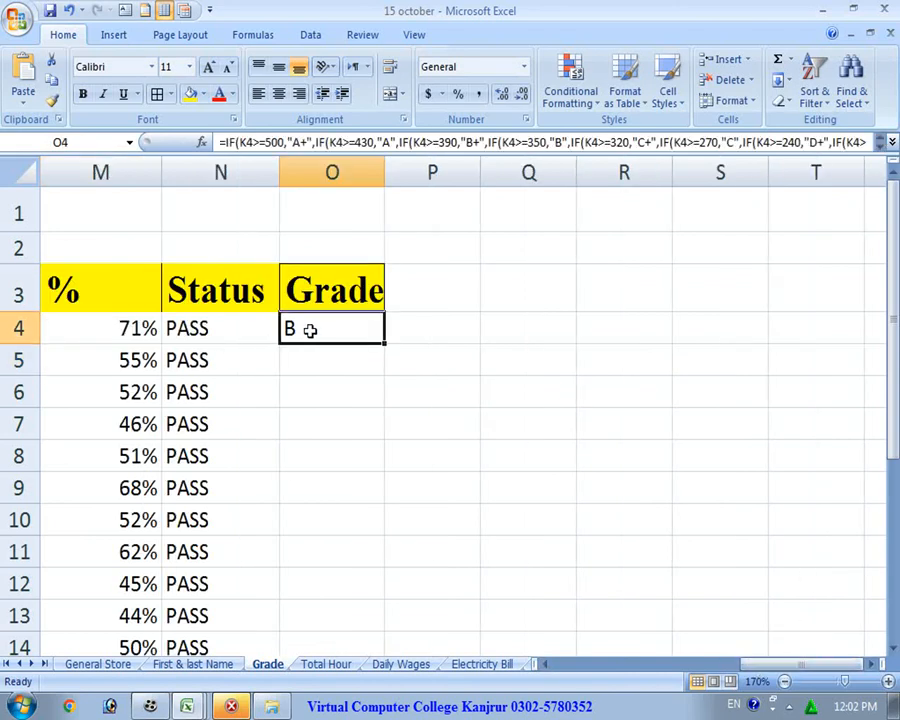
pyautogui.doubleClick(382, 344)
pyautogui.scroll(-1, 392, 420)
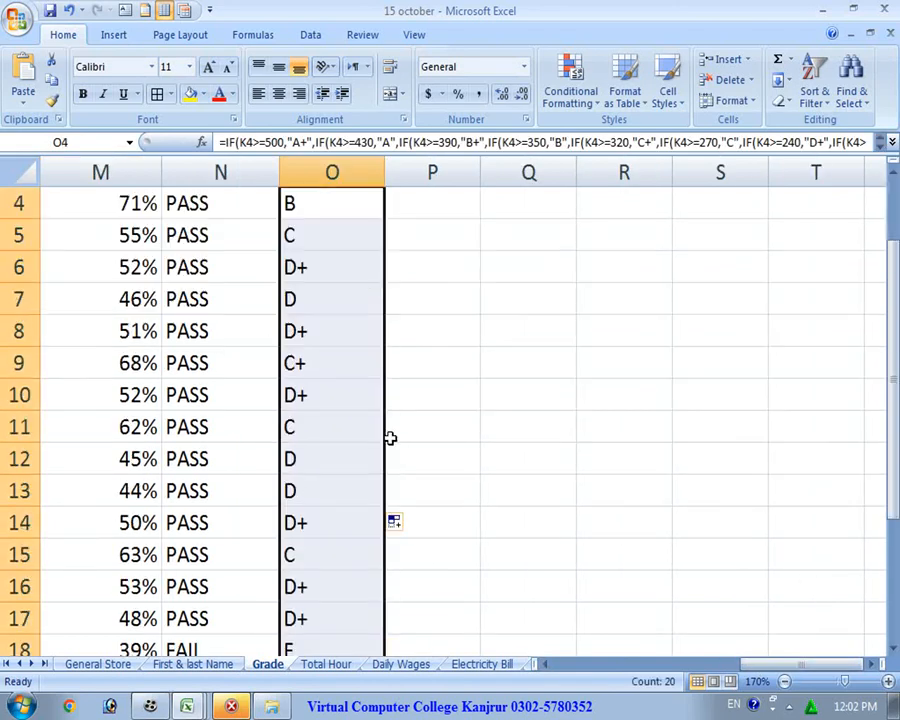
pyautogui.scroll(-1, 390, 436)
pyautogui.click(363, 559)
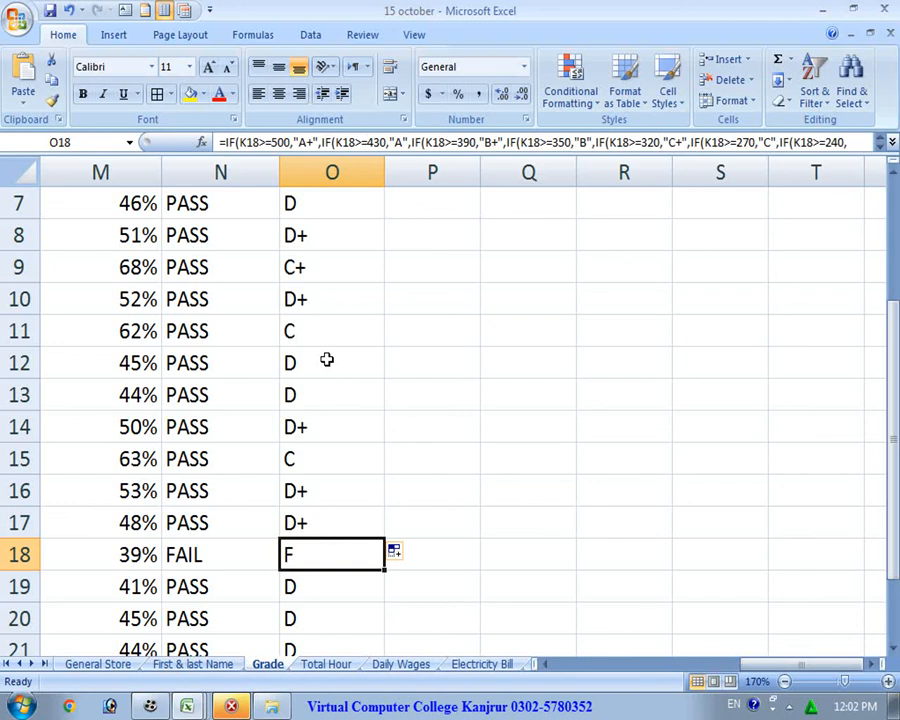
pyautogui.scroll(1, 327, 359)
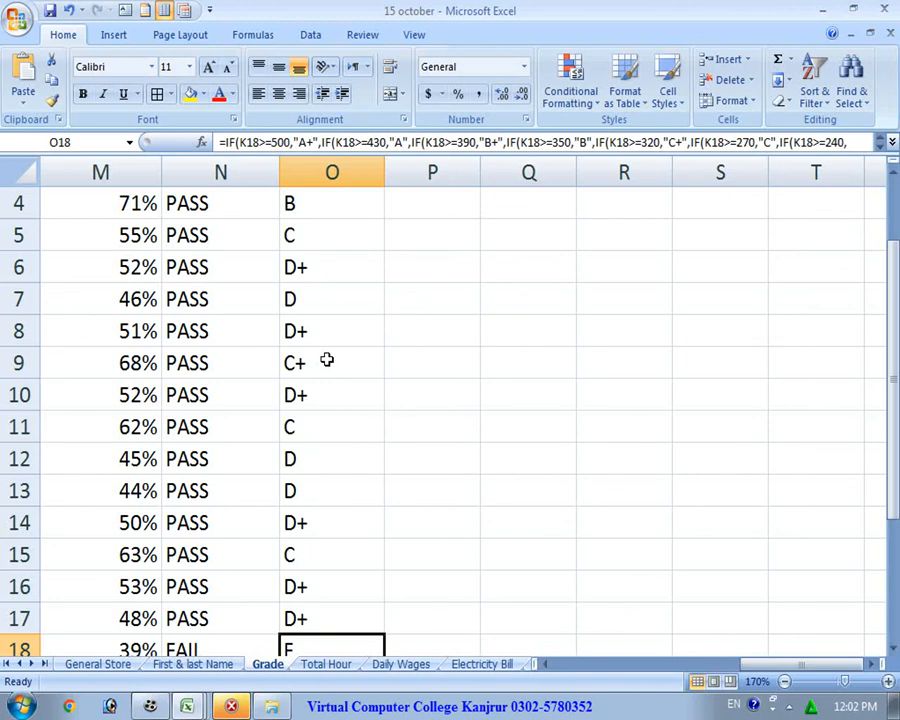
pyautogui.scroll(1, 327, 359)
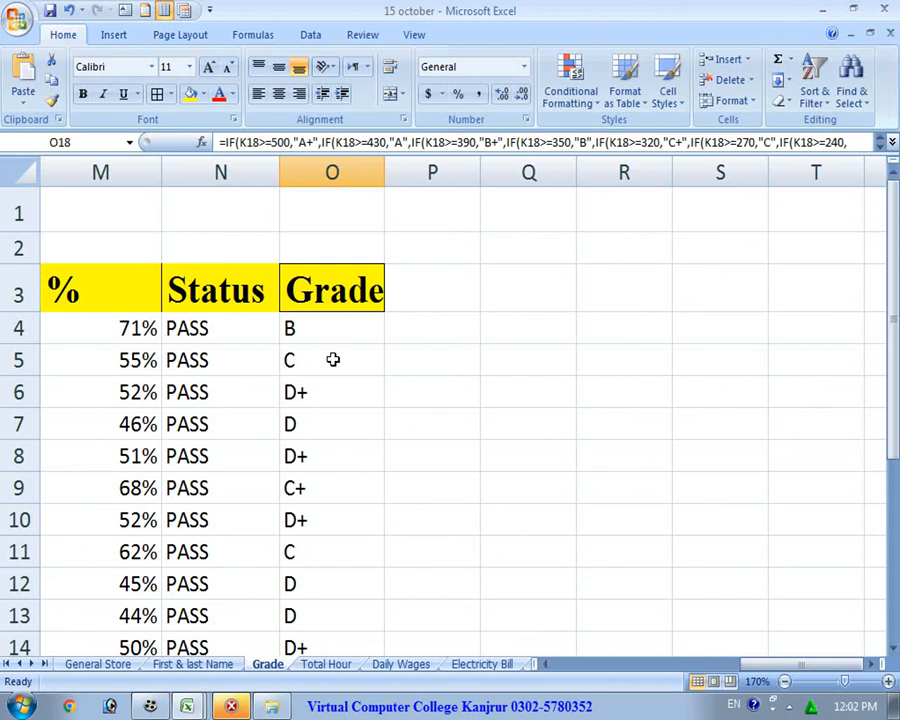
# Step: Open the grade formula in O4 and review its first conditions and their "A+" and "A" results without editing it
pyautogui.doubleClick(347, 331)
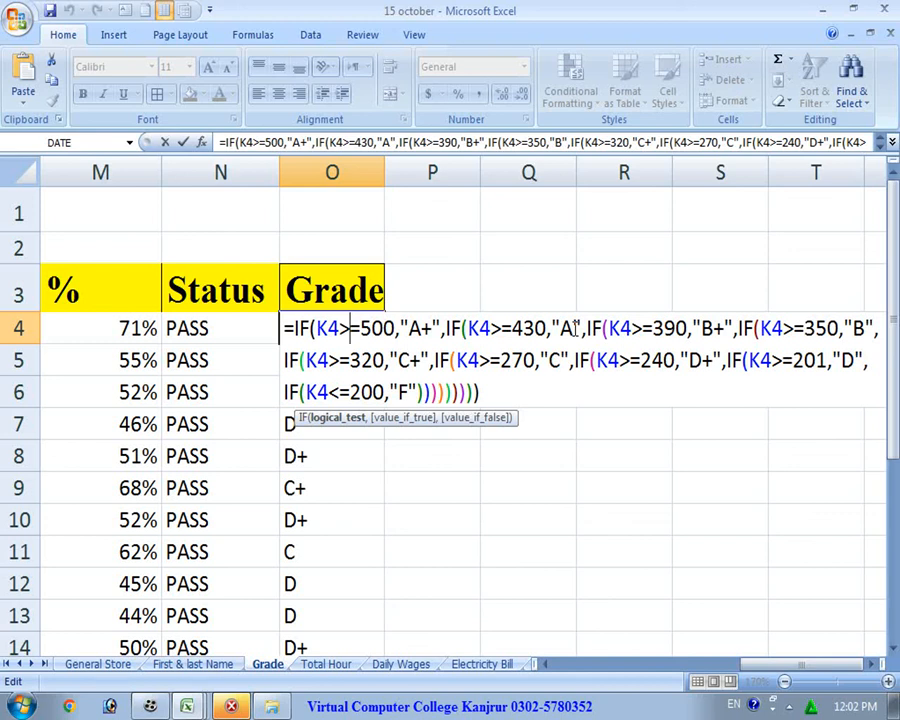
pyautogui.press('Right')
pyautogui.press('Right')
pyautogui.press('Right')
pyautogui.press('Right')
pyautogui.press('Right')
pyautogui.press('Right')
pyautogui.press('Right')
pyautogui.press('Right')
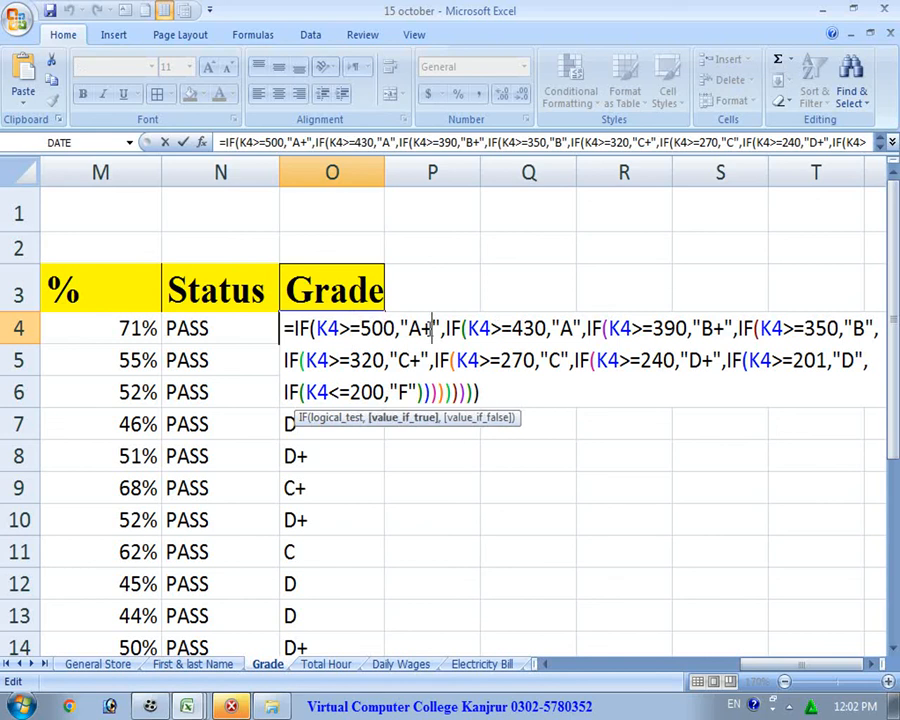
pyautogui.click(573, 330)
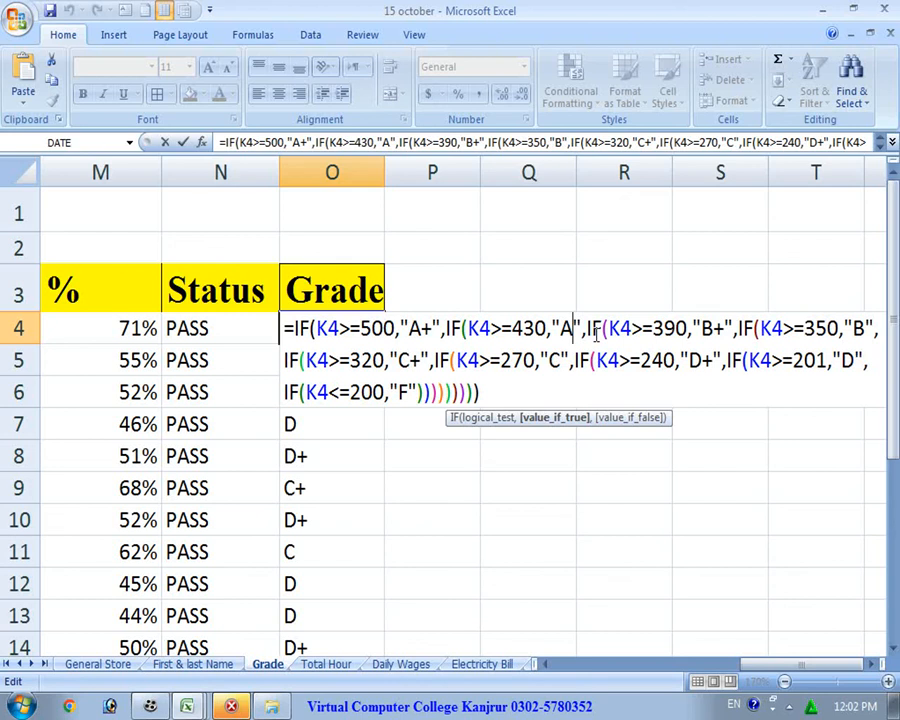
pyautogui.press('Return')
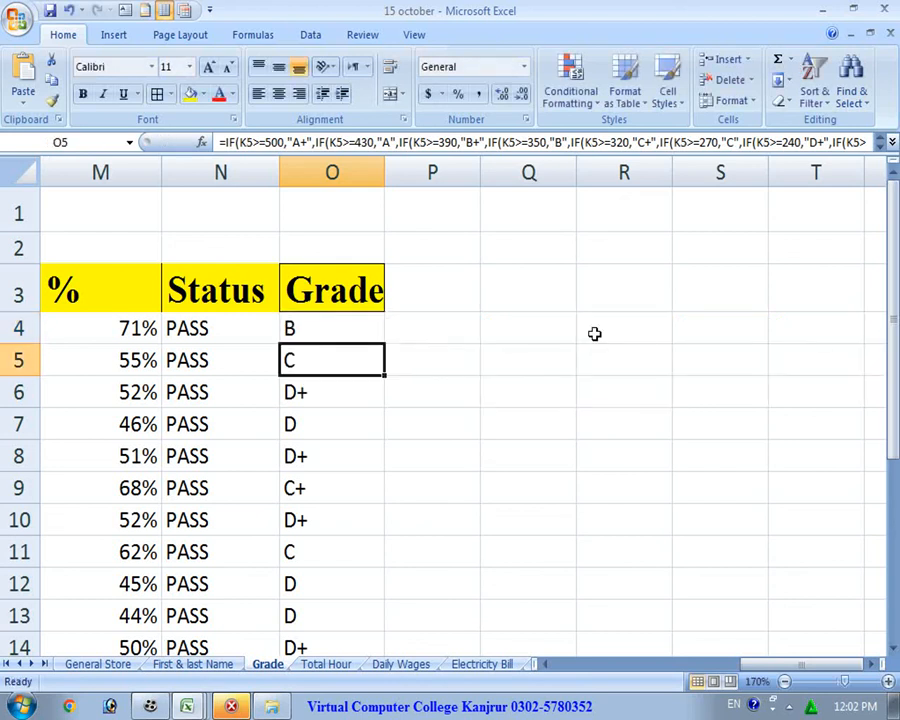